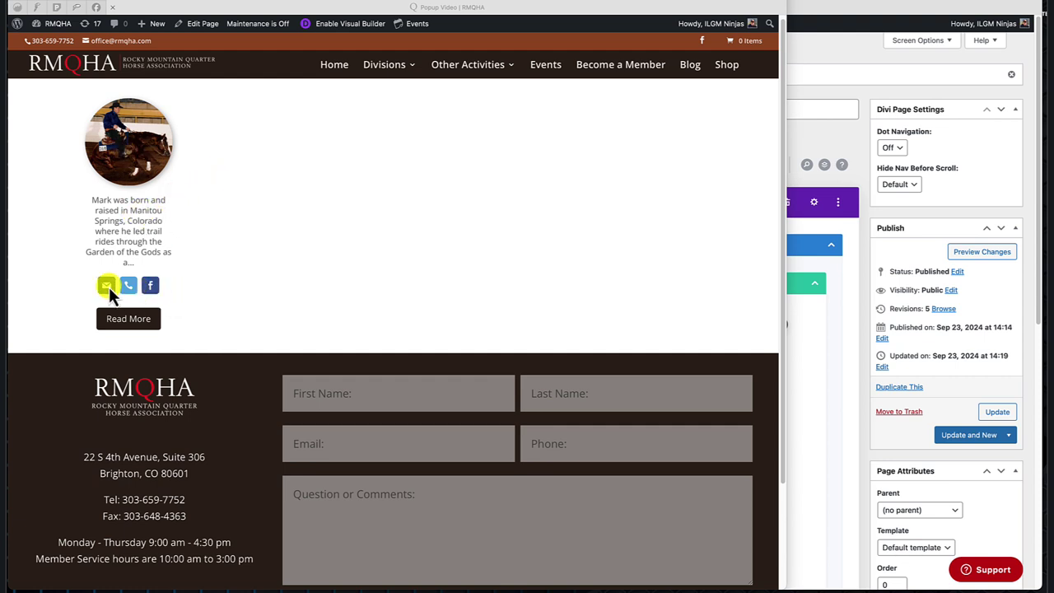
click(211, 317)
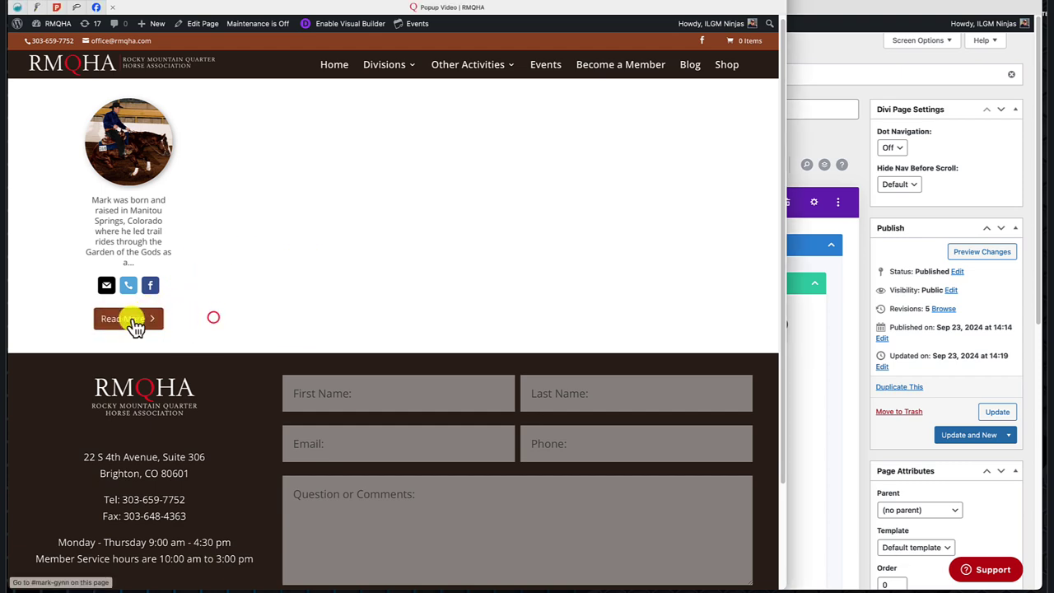
click(135, 150)
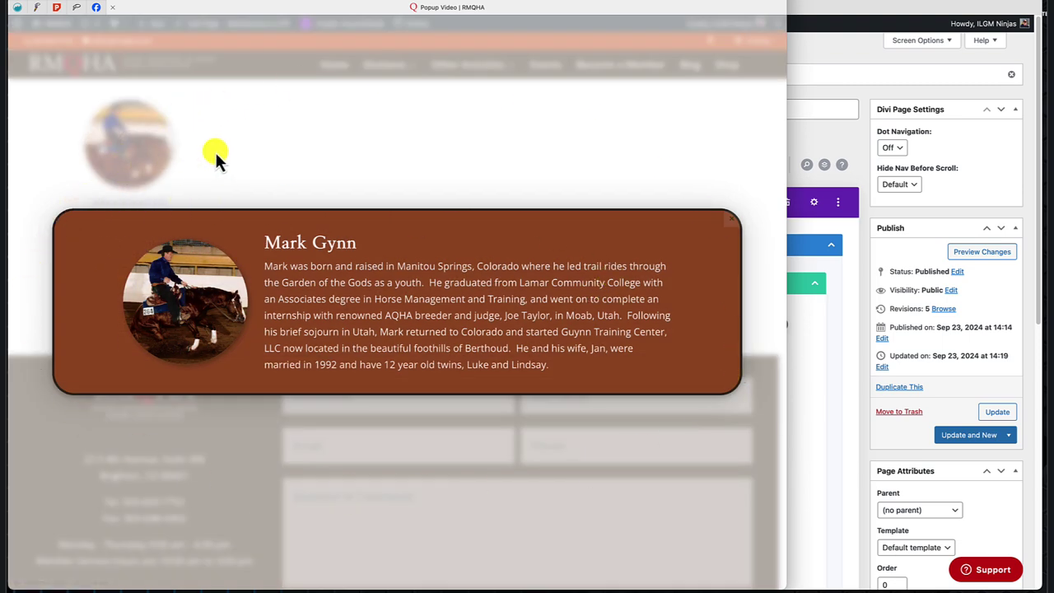
click(257, 148)
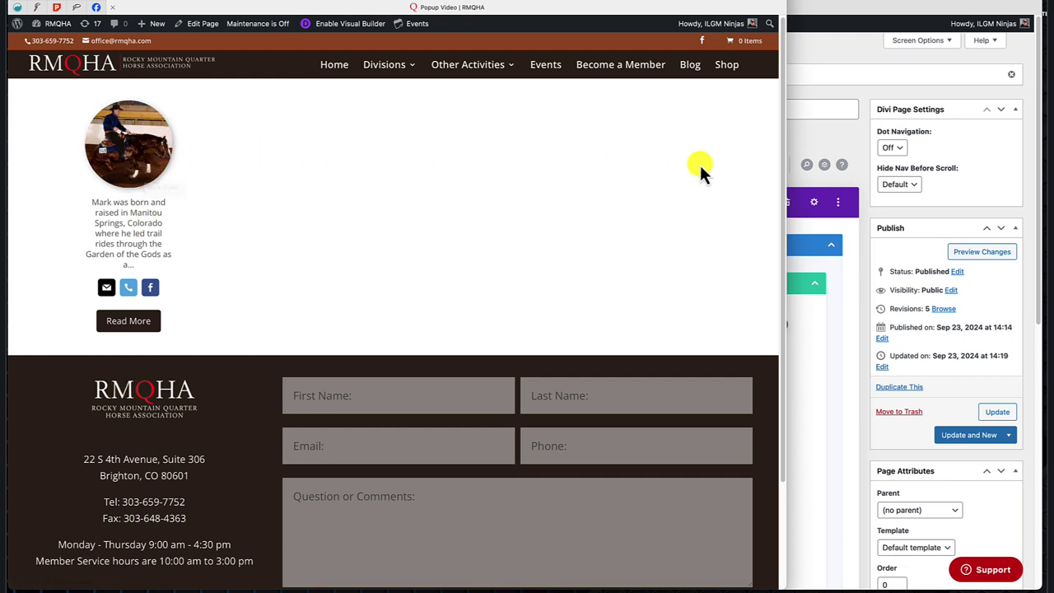
click(129, 322)
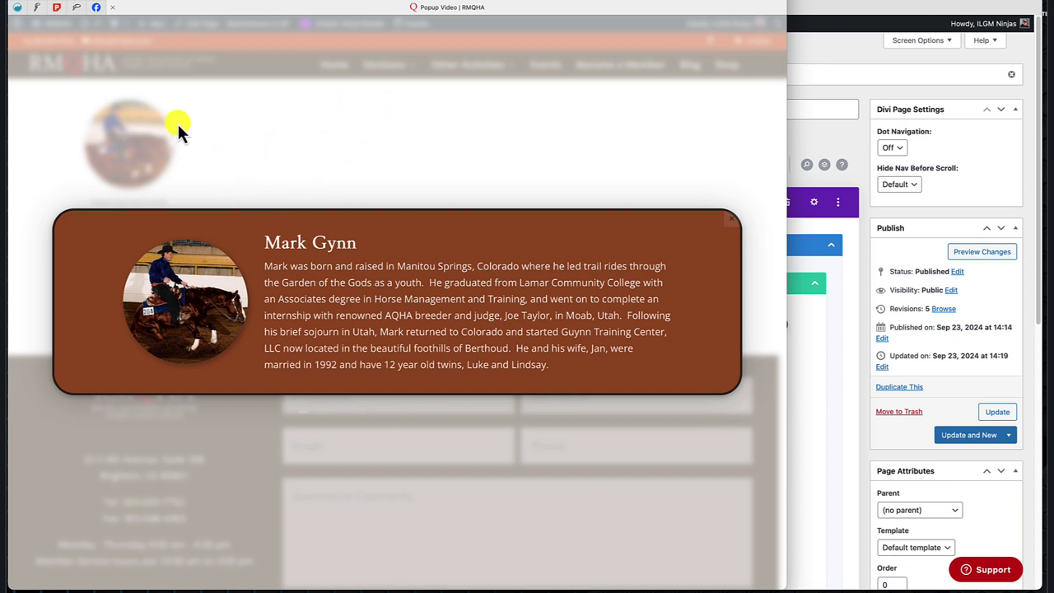
click(318, 120)
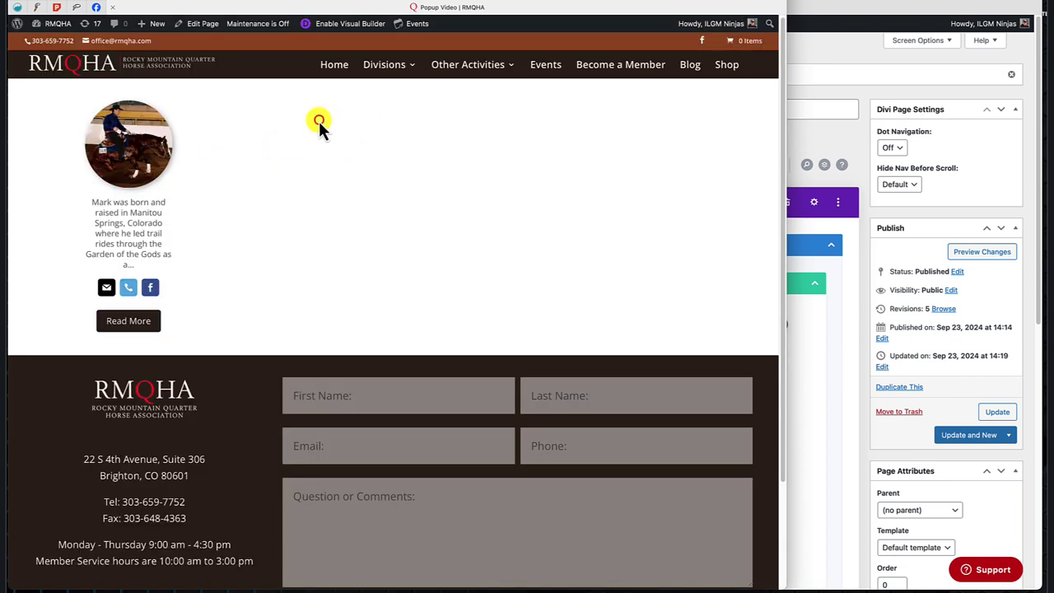
click(847, 49)
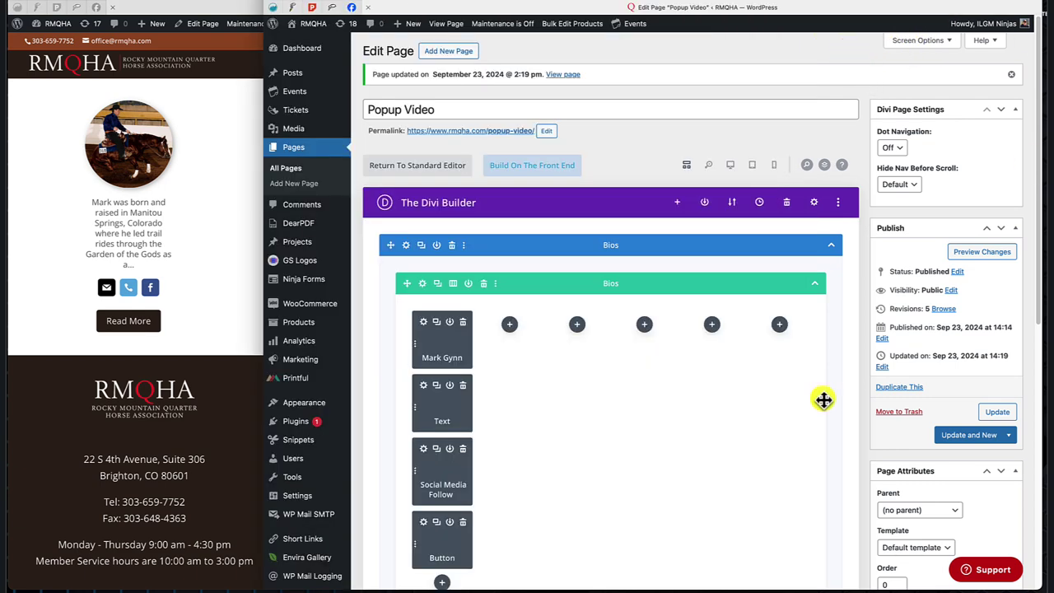
scroll(823, 399, down, 2)
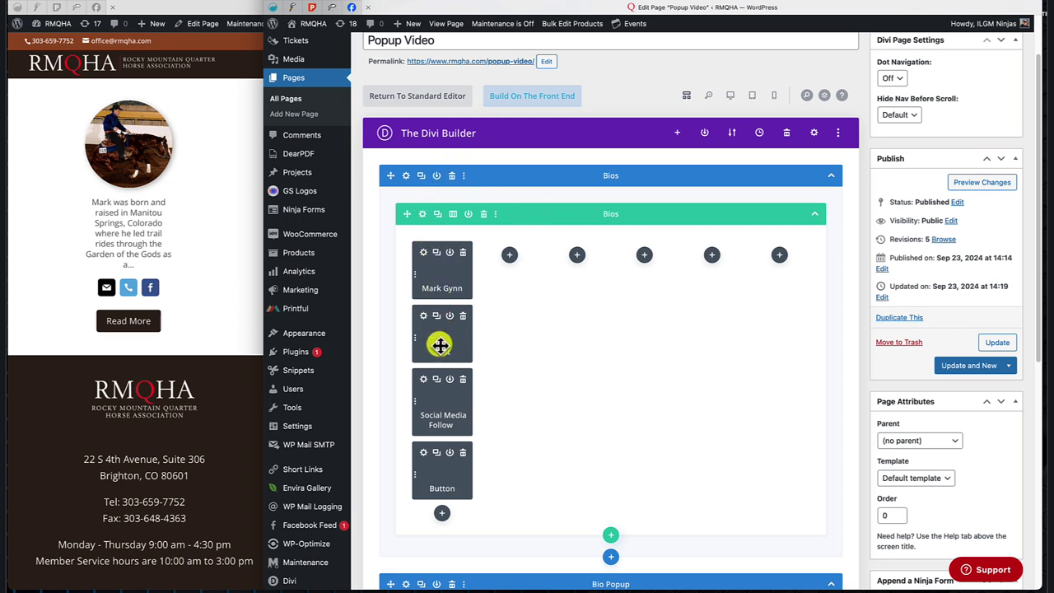
scroll(649, 301, down, 5)
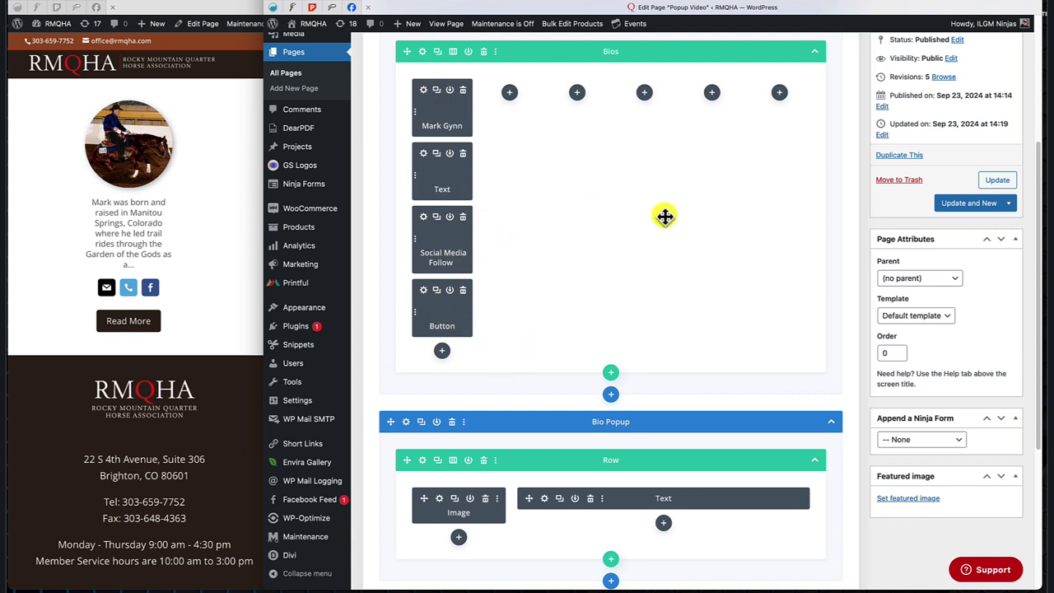
scroll(665, 215, down, 3)
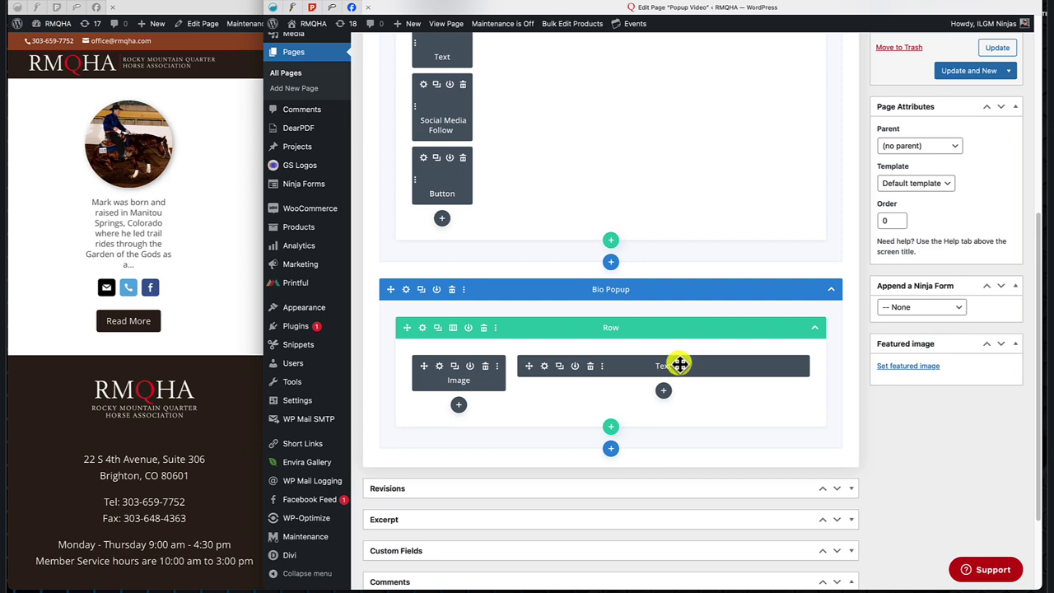
scroll(697, 207, up, 4)
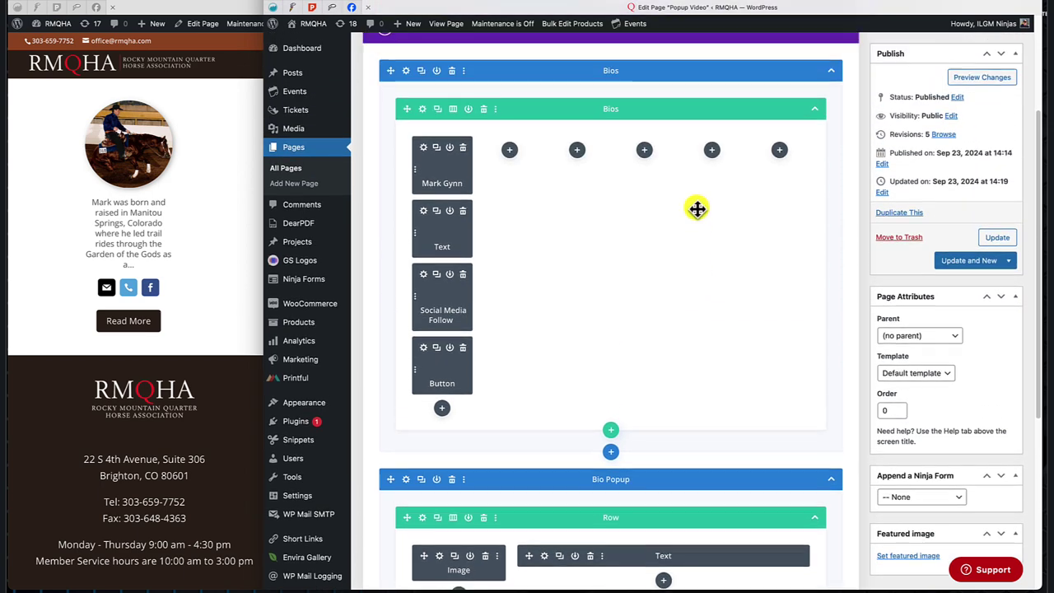
scroll(804, 245, down, 2)
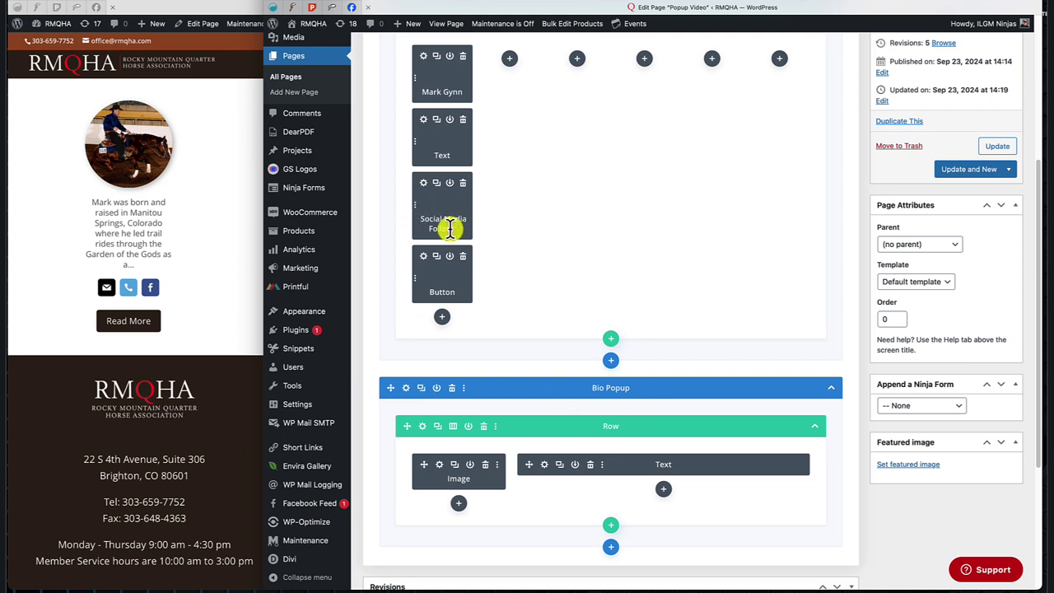
scroll(449, 229, up, 3)
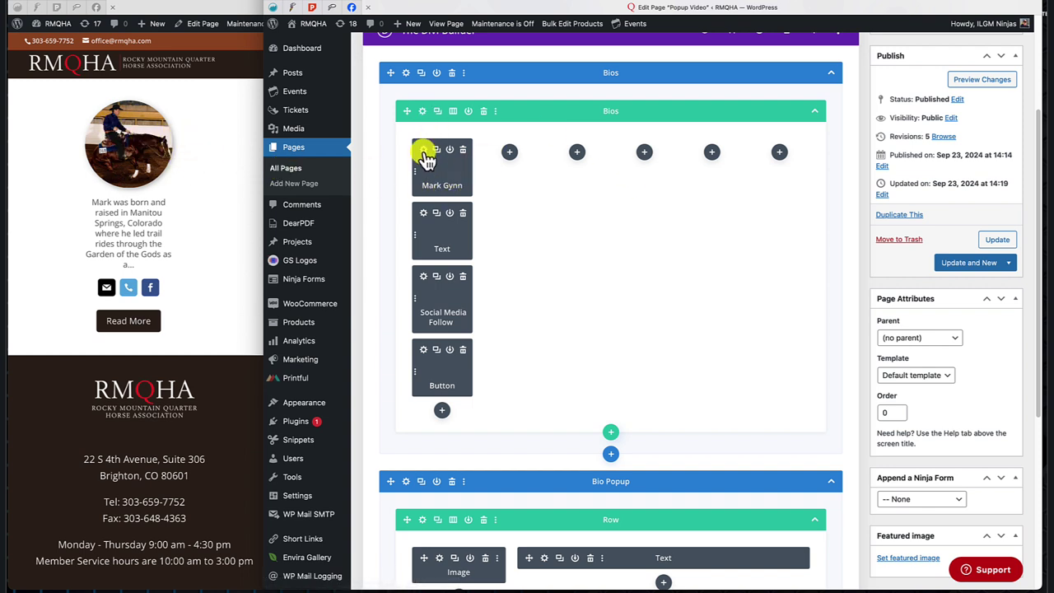
click(422, 150)
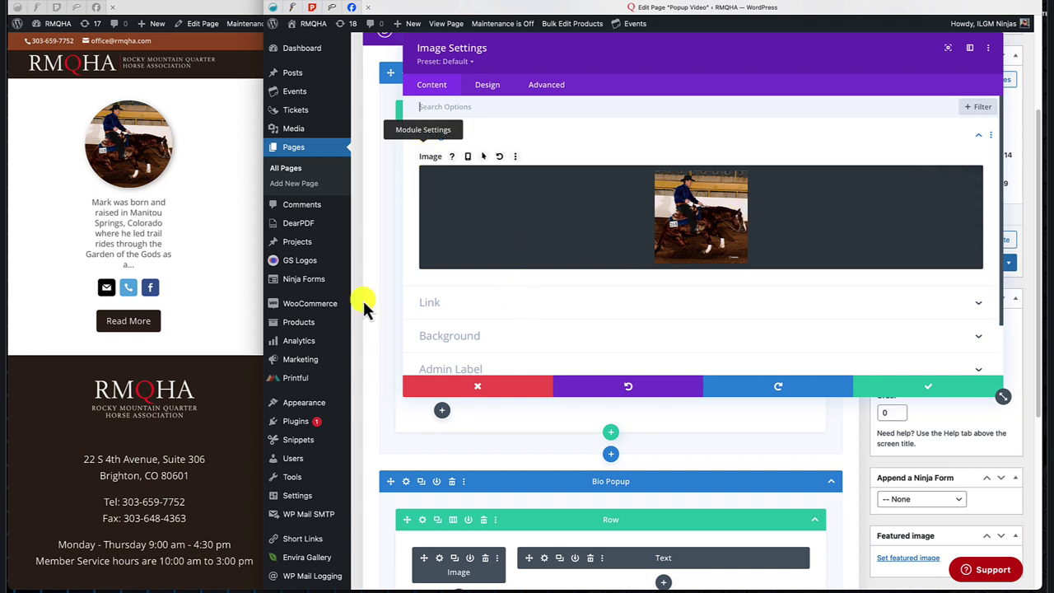
click(433, 303)
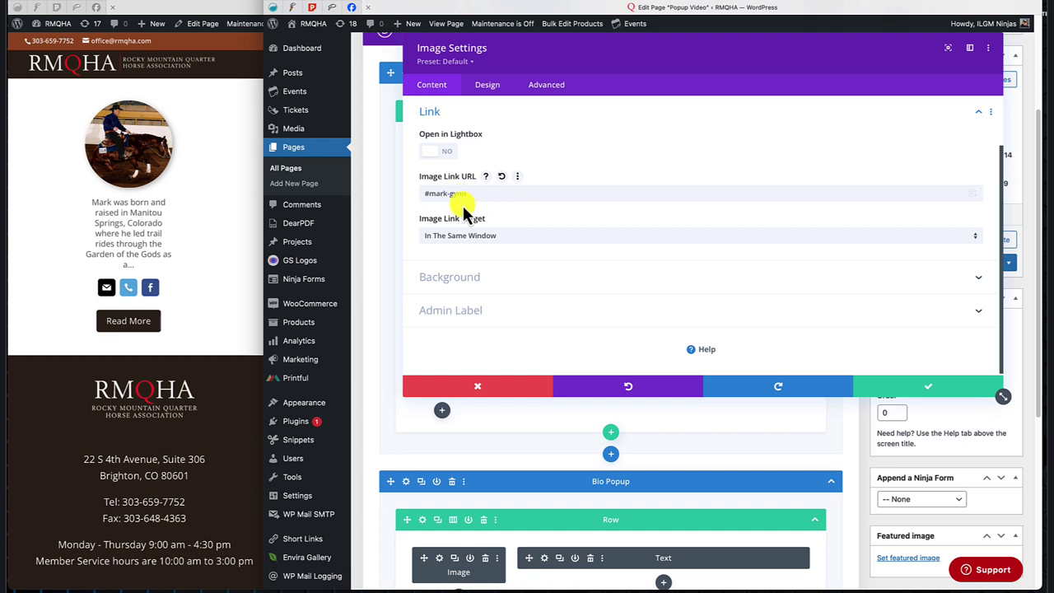
click(483, 389)
scroll(569, 354, down, 3)
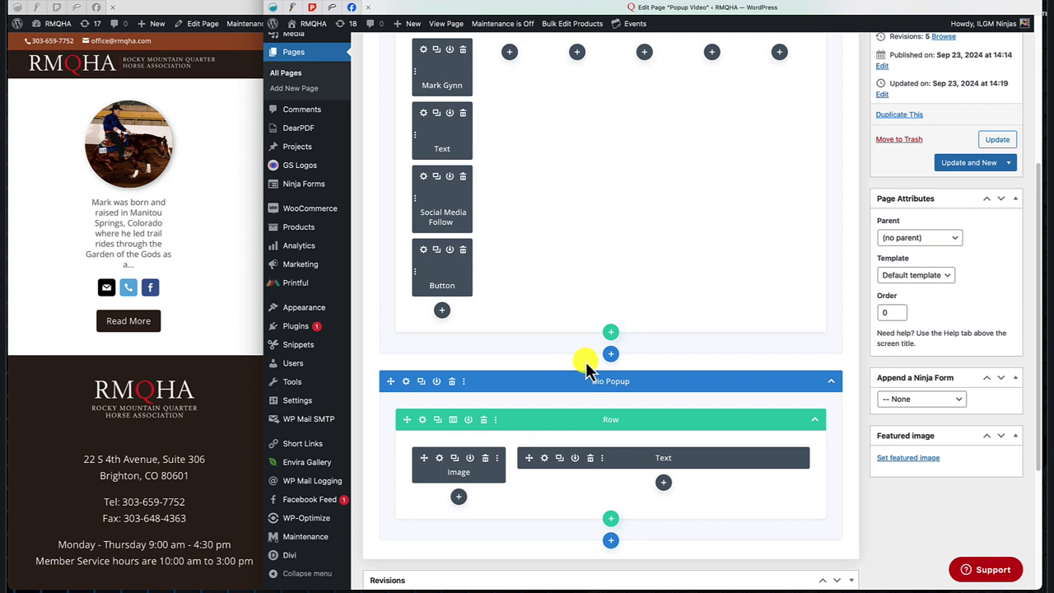
click(406, 381)
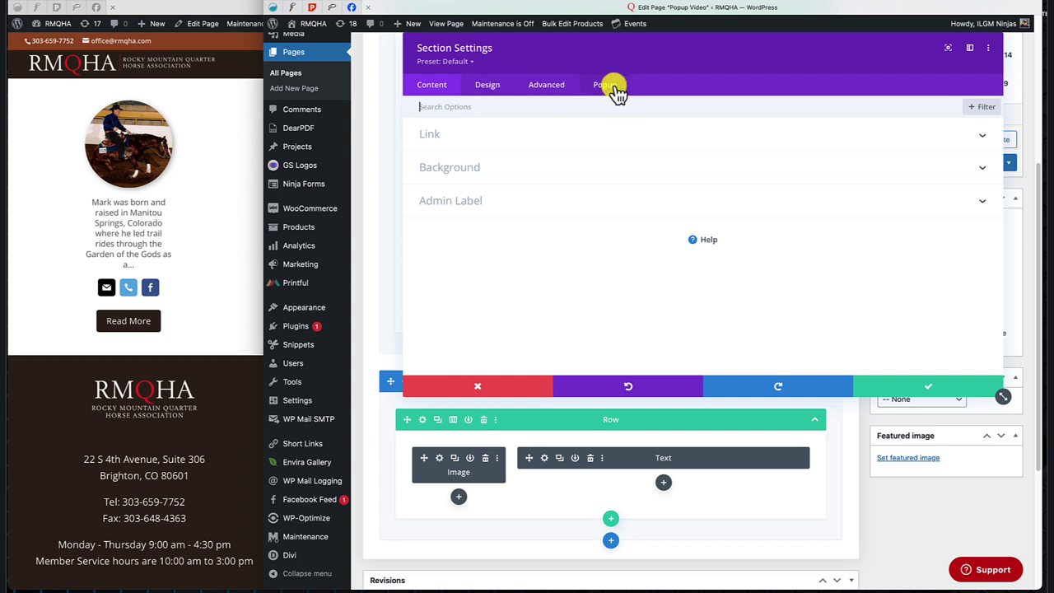
click(611, 87)
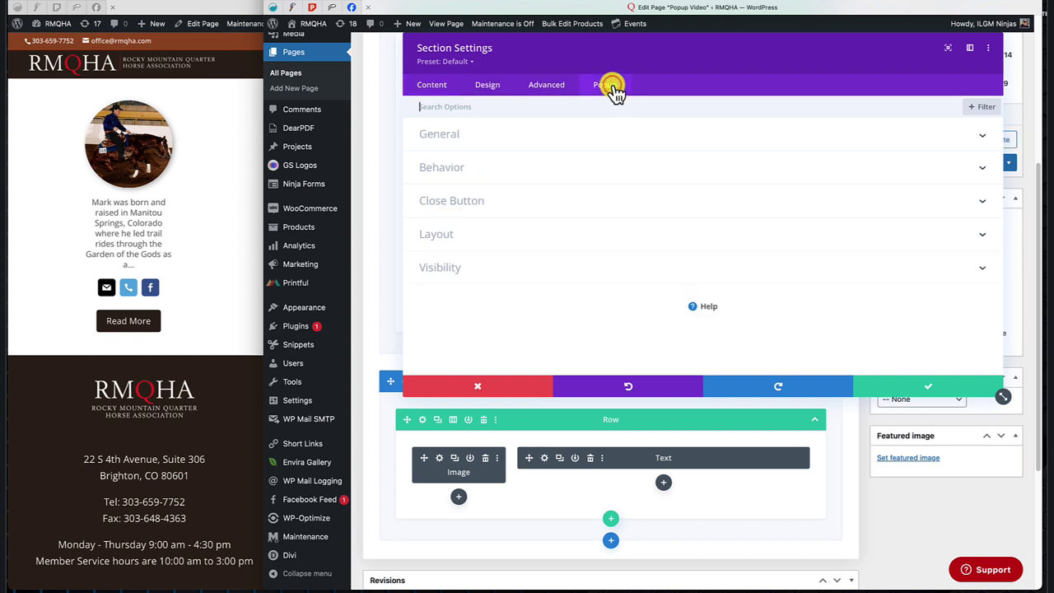
click(441, 136)
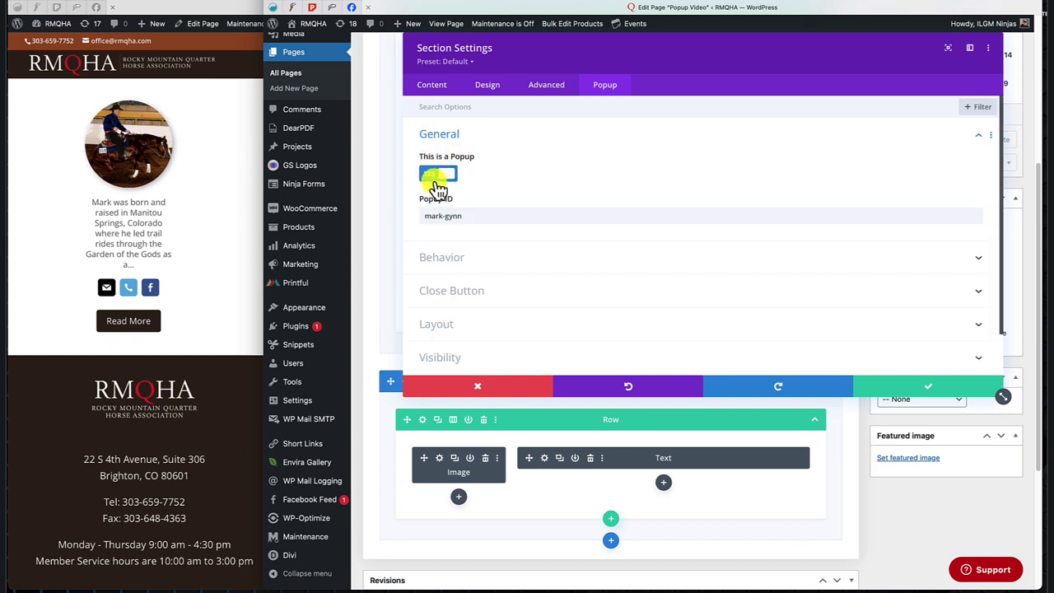
click(436, 175)
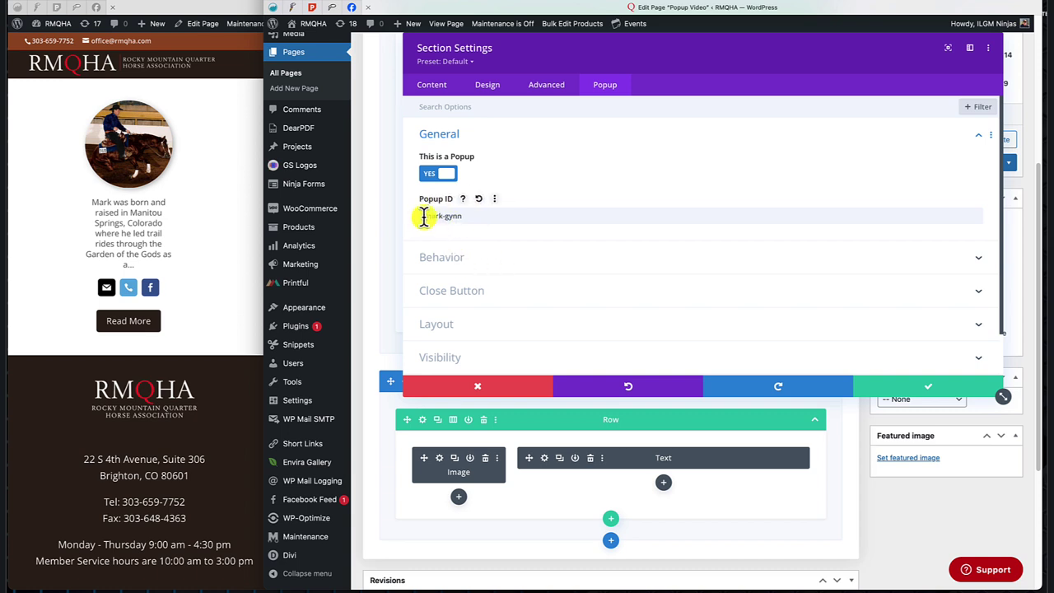
click(426, 216)
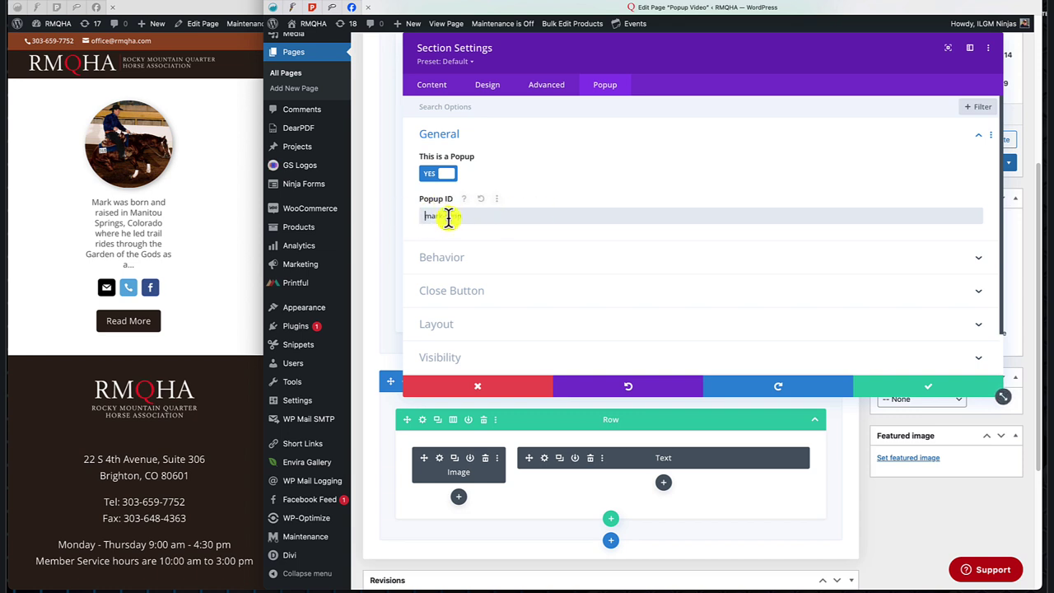
click(486, 388)
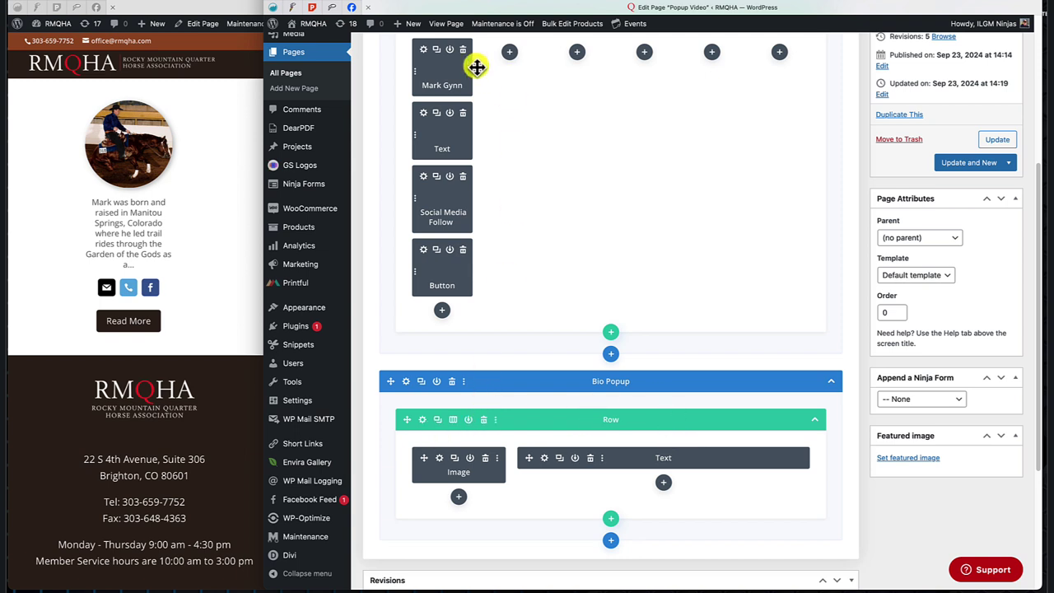
click(423, 250)
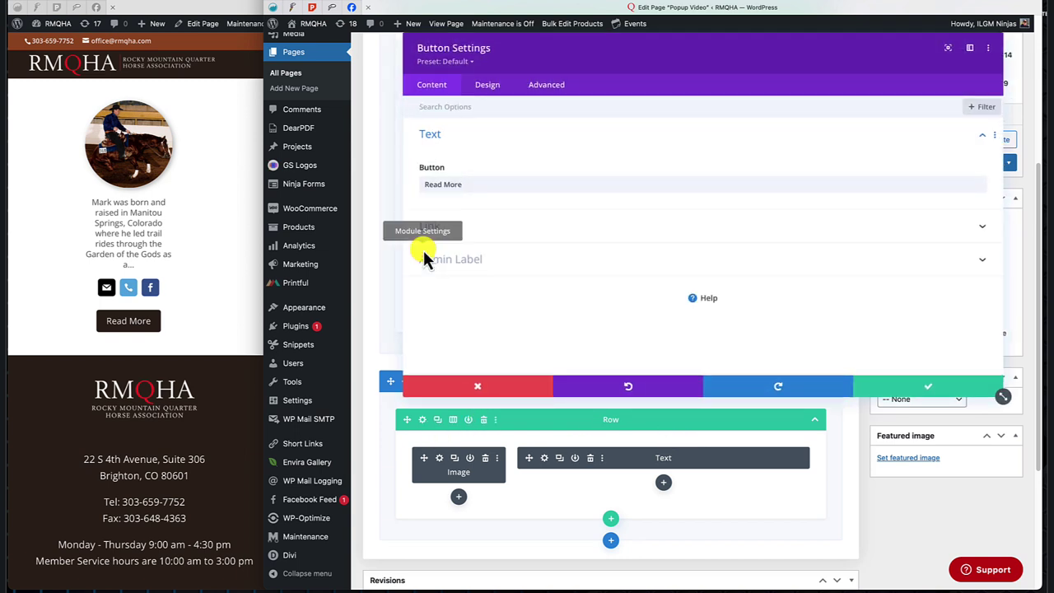
click(585, 234)
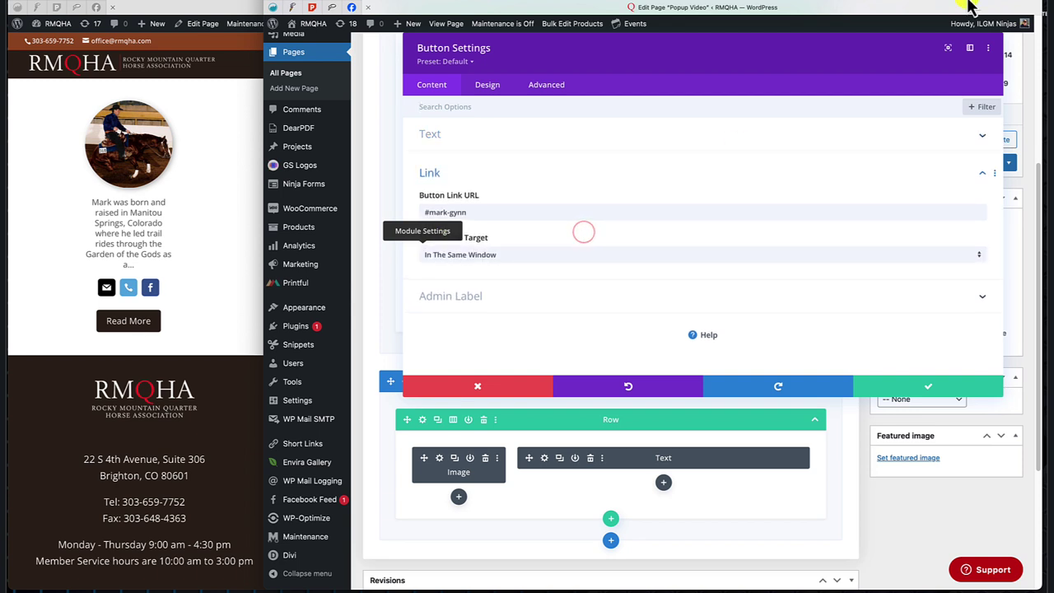
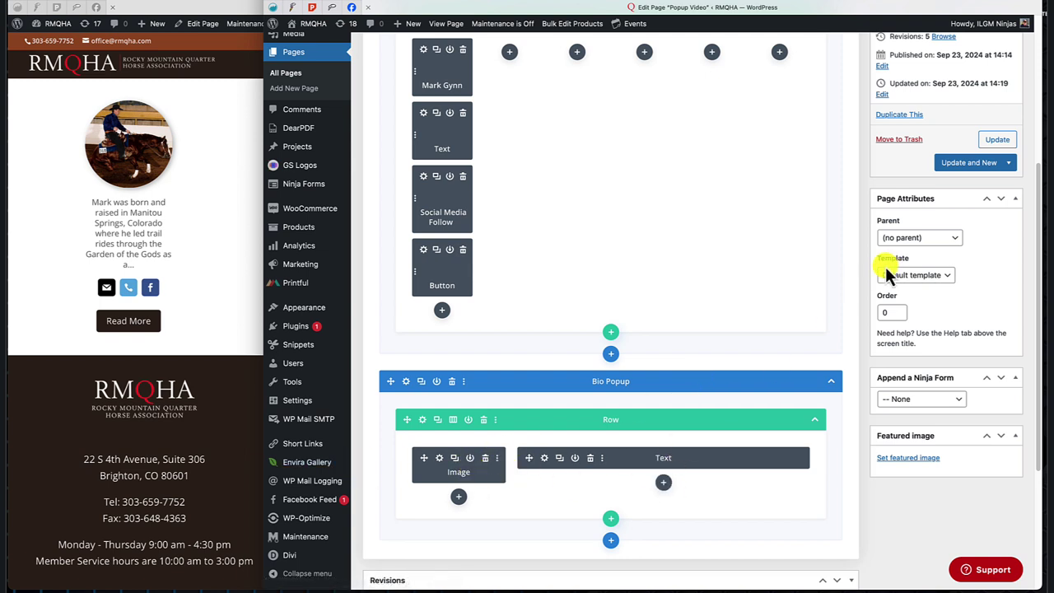
Remove the empty sixth column from the Bios row and duplicate the first bio column.
scroll(713, 336, up, 3)
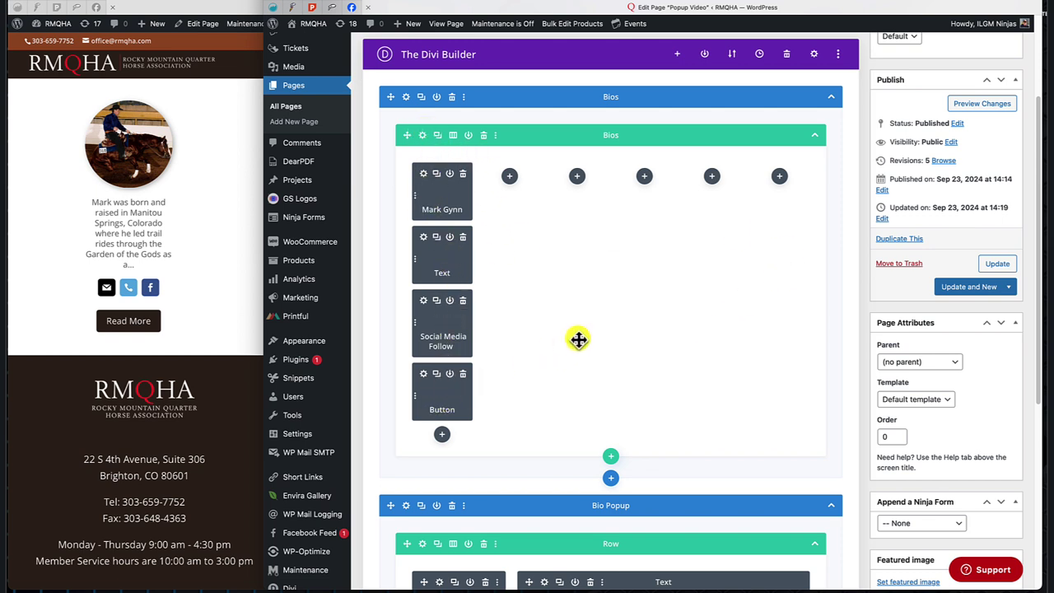
scroll(537, 246, down, 1)
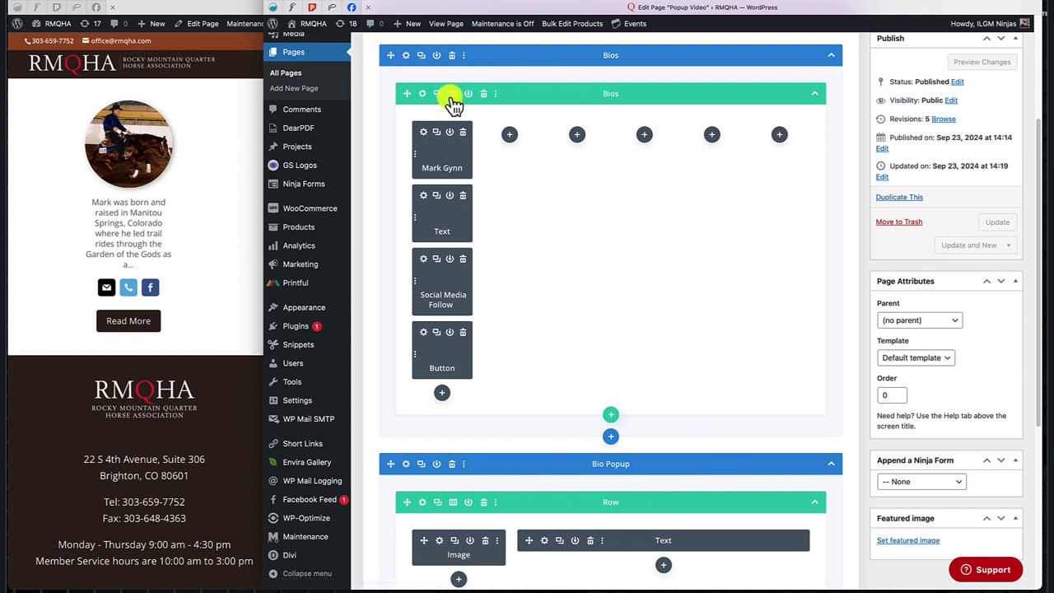
click(422, 94)
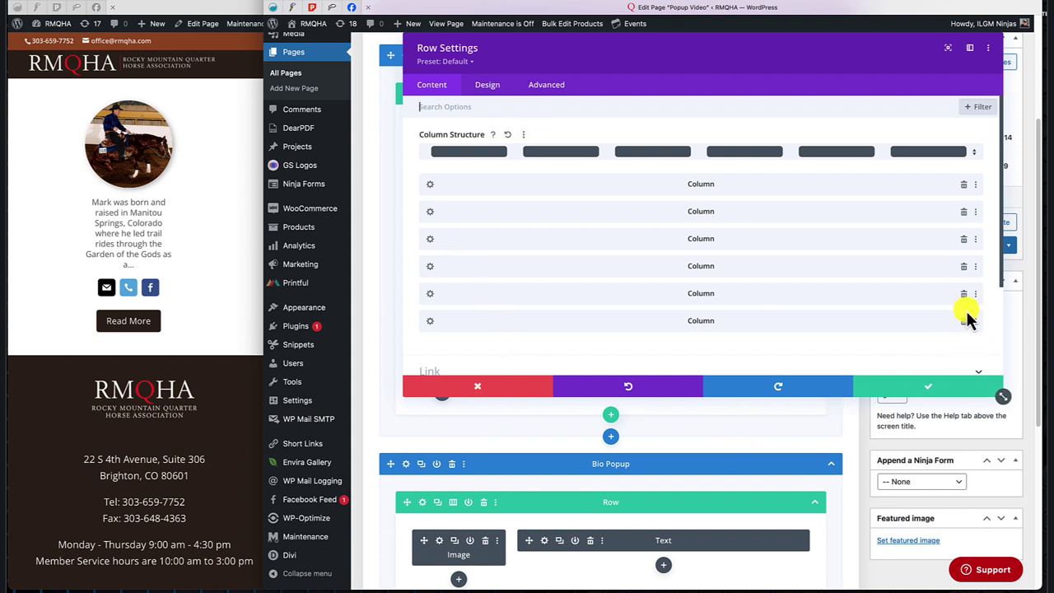
click(963, 321)
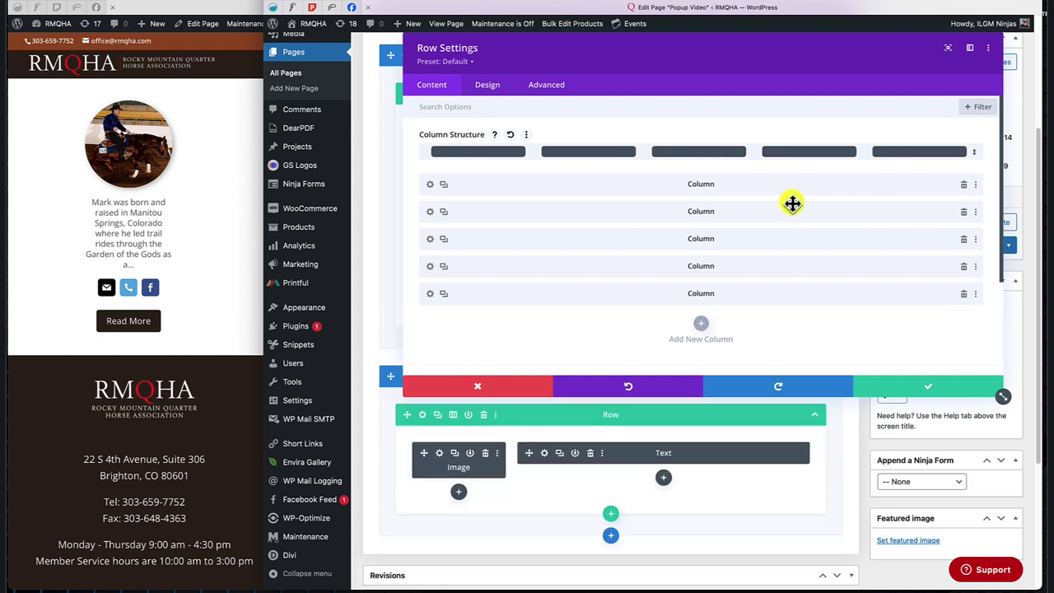
click(444, 185)
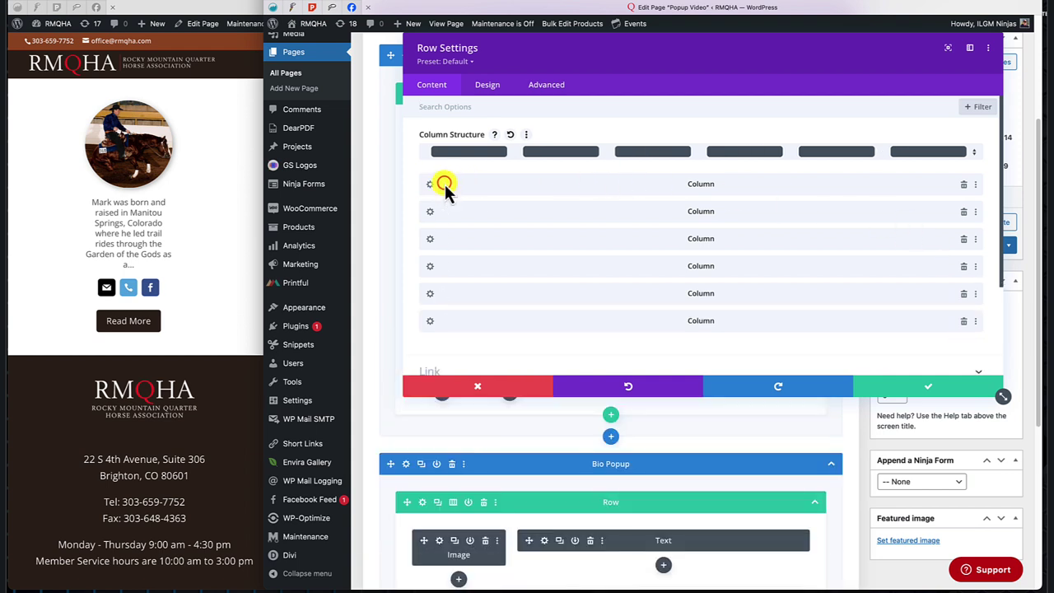
click(929, 392)
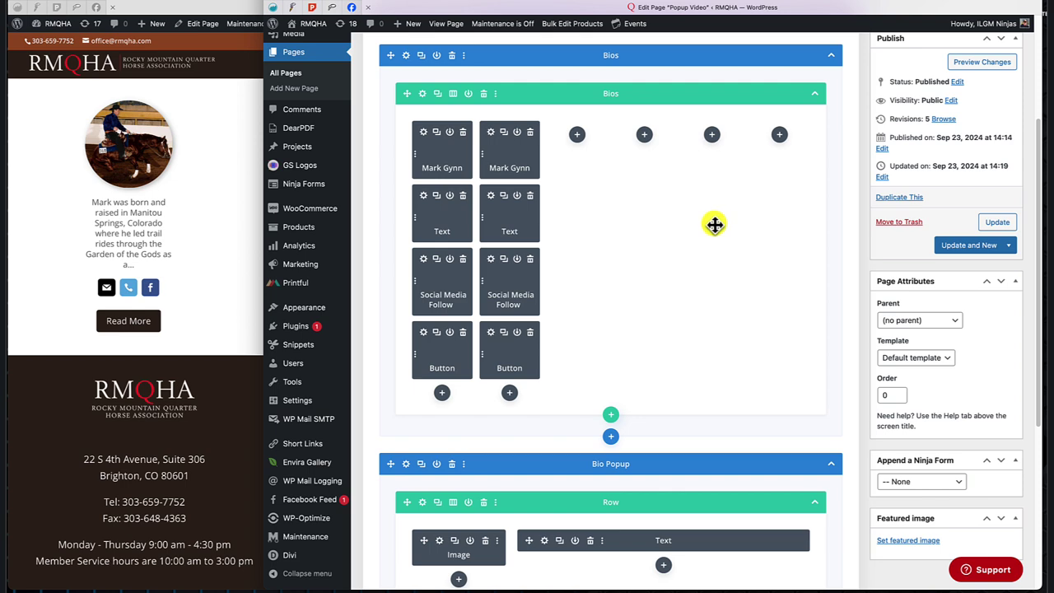
Duplicate the Bio Popup section.
scroll(715, 224, down, 1)
scroll(714, 224, down, 5)
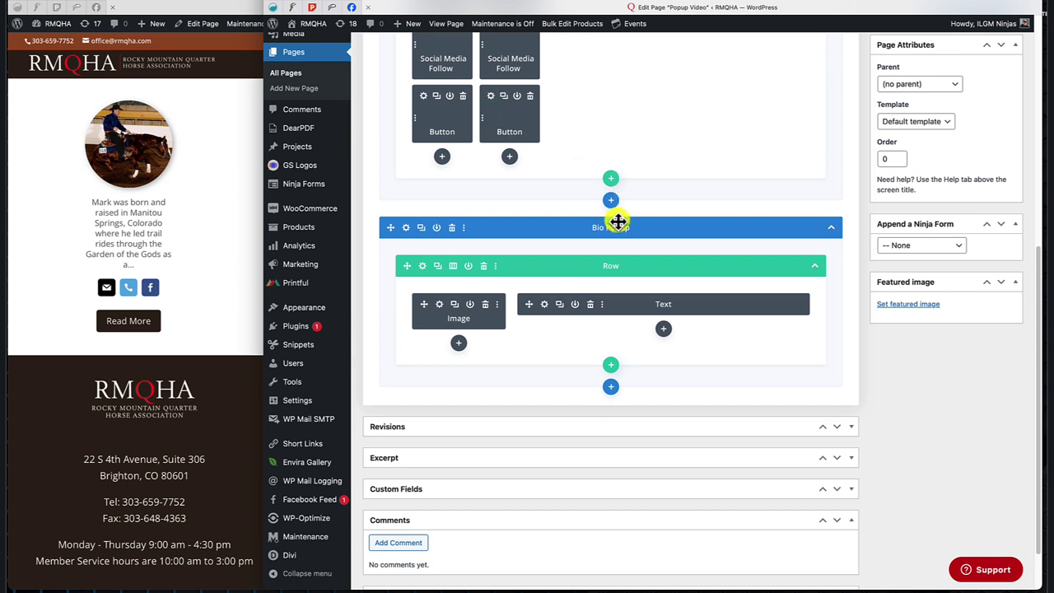
click(421, 228)
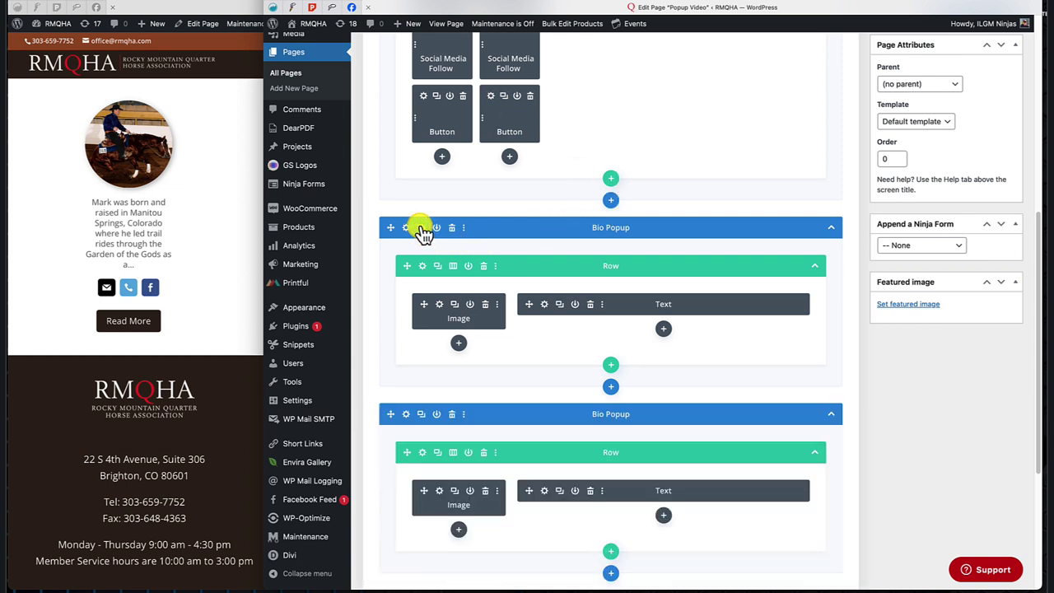
scroll(833, 416, down, 3)
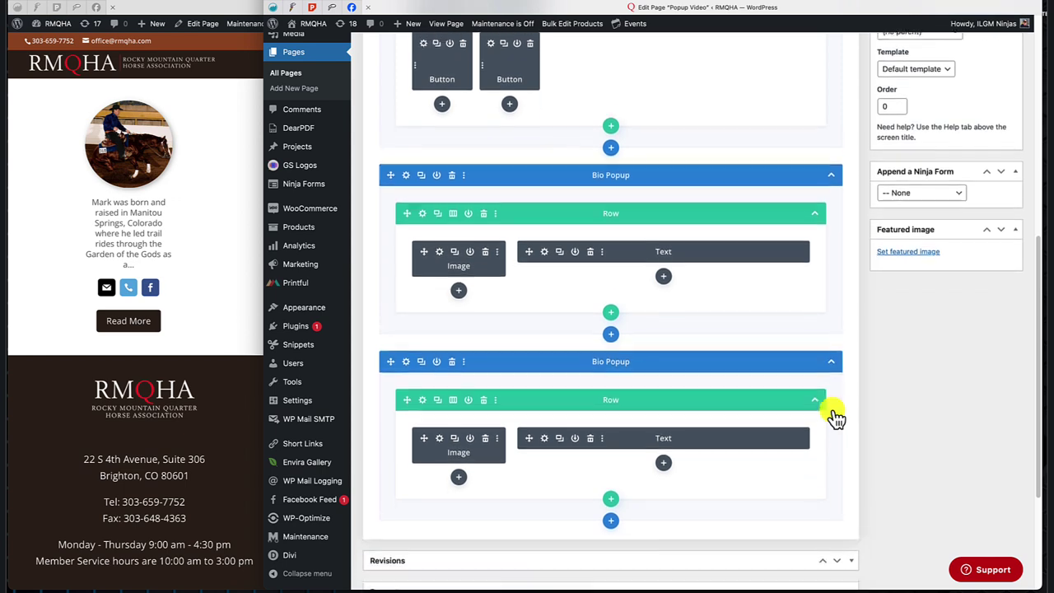
scroll(831, 411, up, 5)
scroll(831, 412, up, 3)
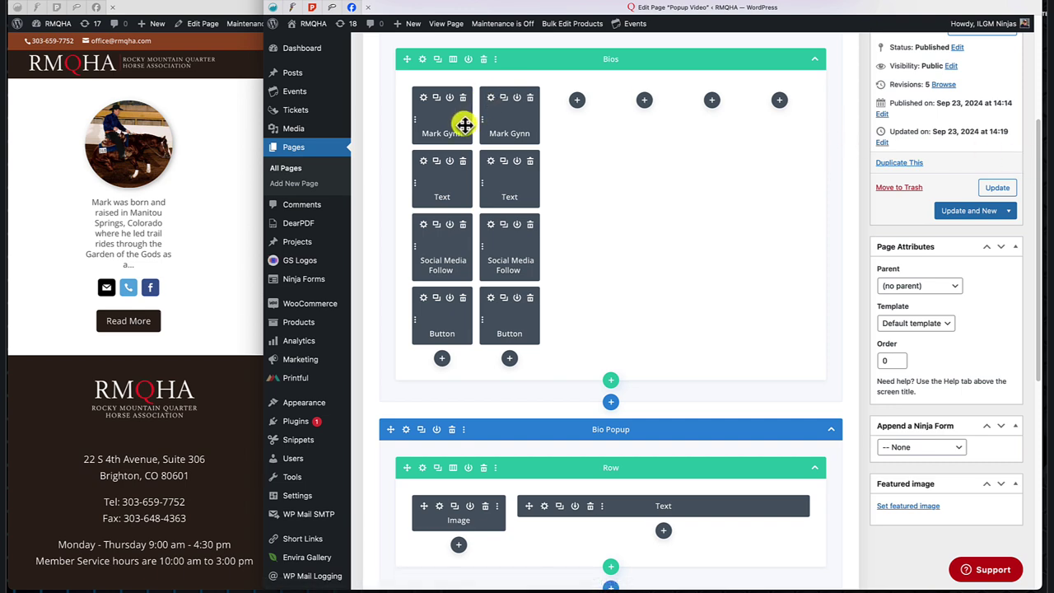
Swap the second bio card's image for a new headshot from the Media Library.
click(491, 98)
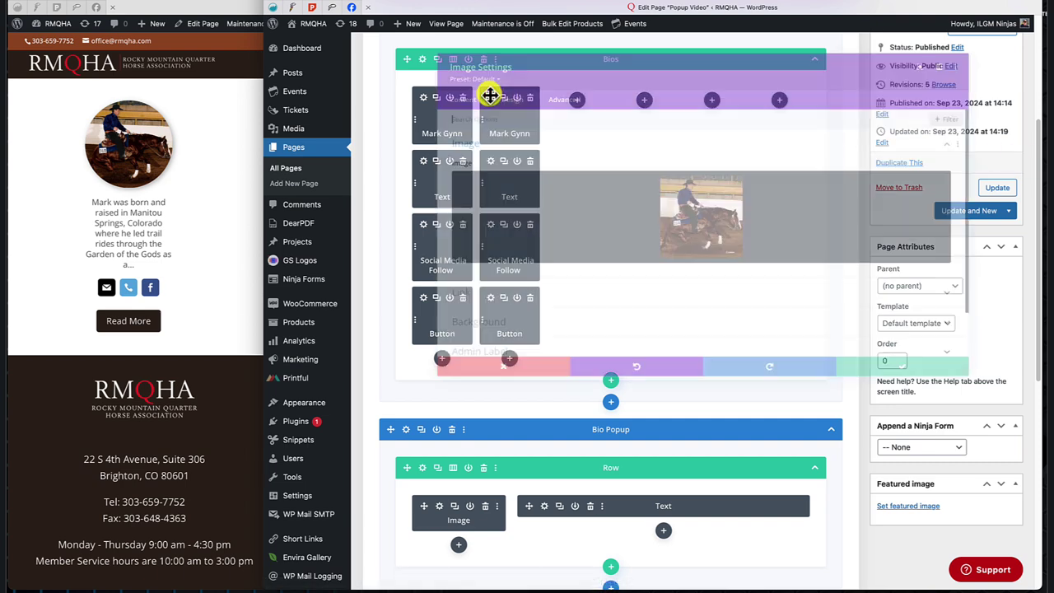
click(680, 206)
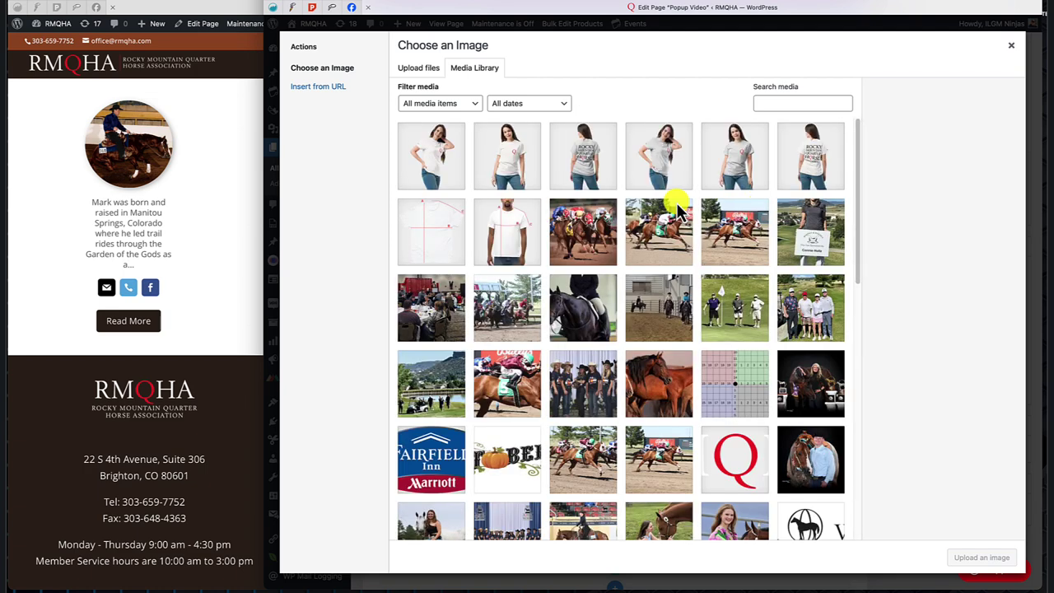
scroll(731, 399, down, 1)
scroll(731, 399, down, 4)
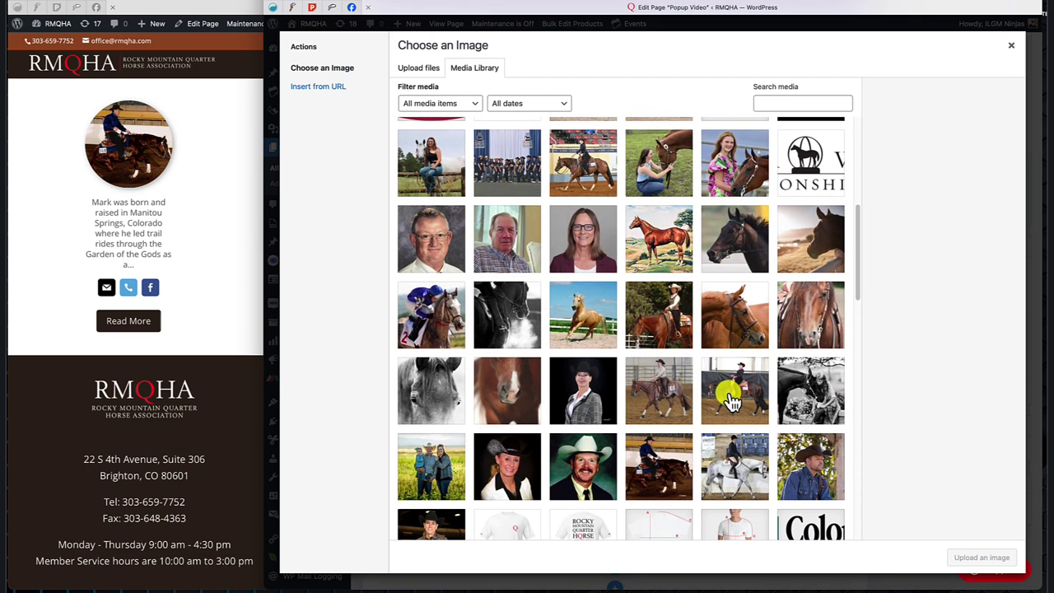
click(419, 239)
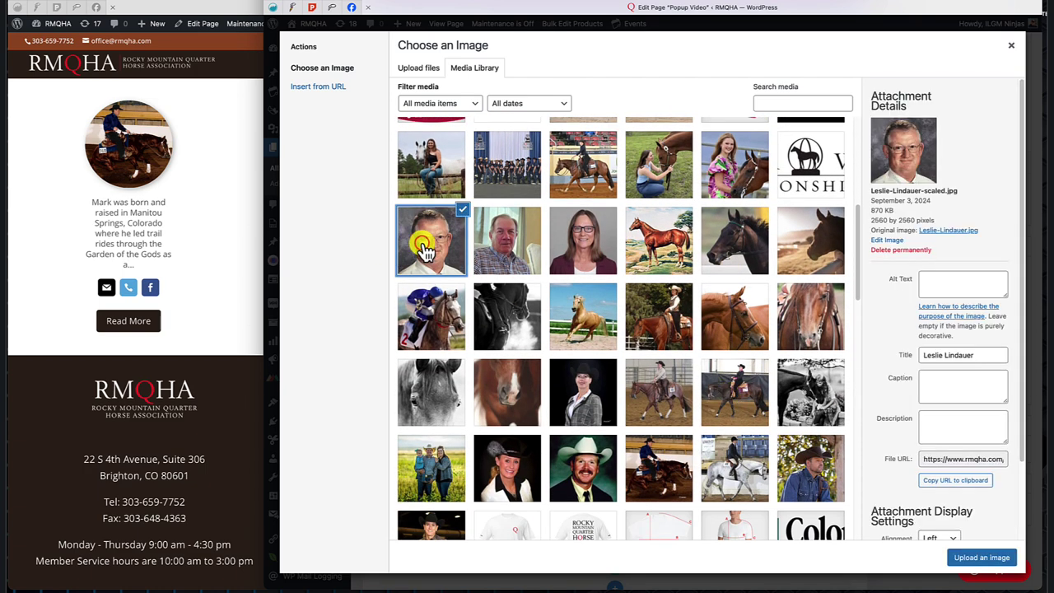
click(971, 560)
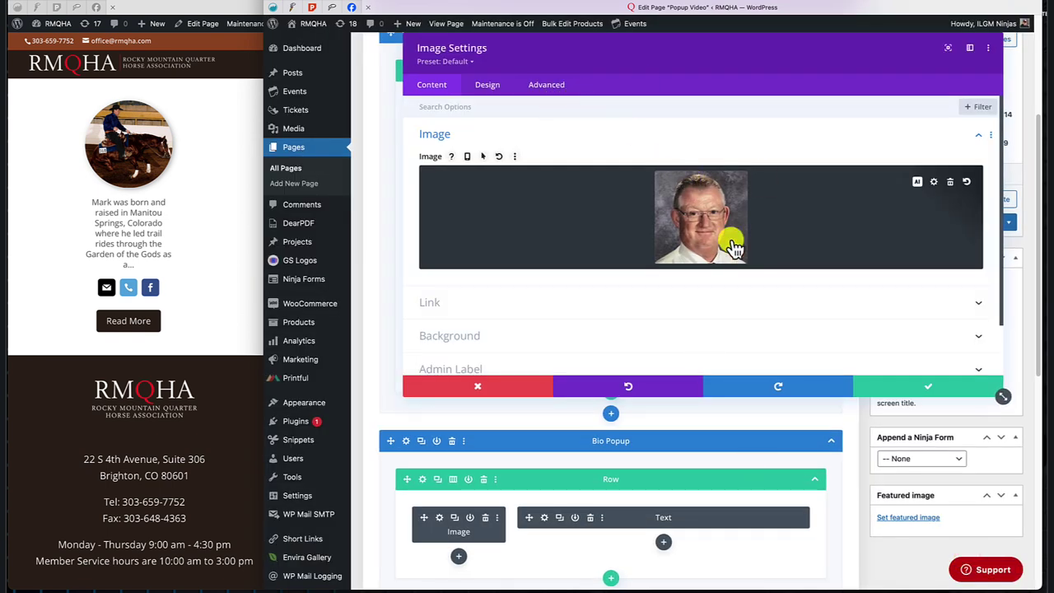
click(931, 386)
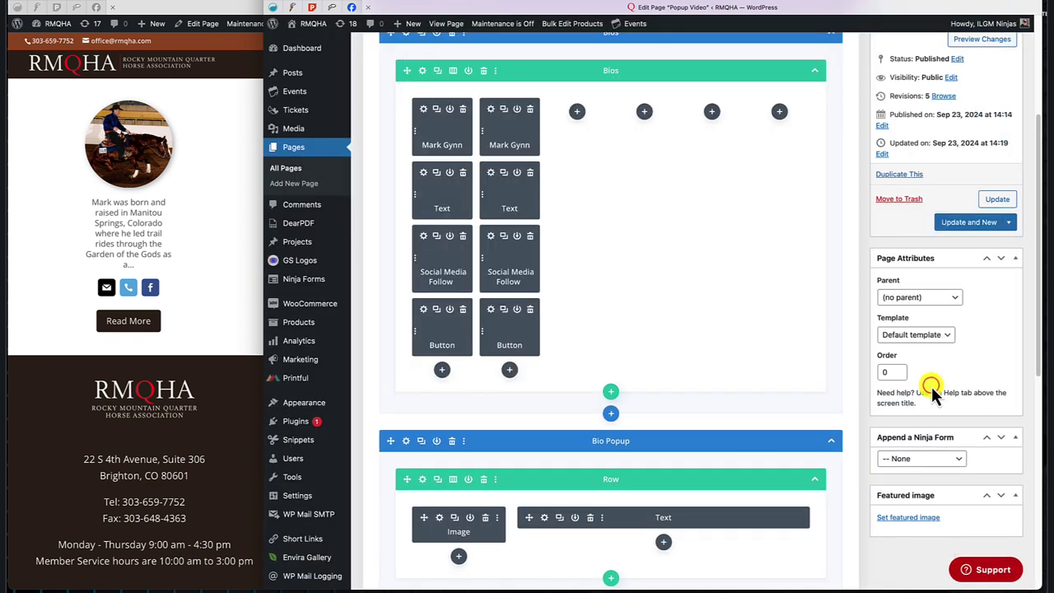
Replace the second card's bio paragraph with pasted lorem ipsum, selecting the last sentence to trim.
click(491, 173)
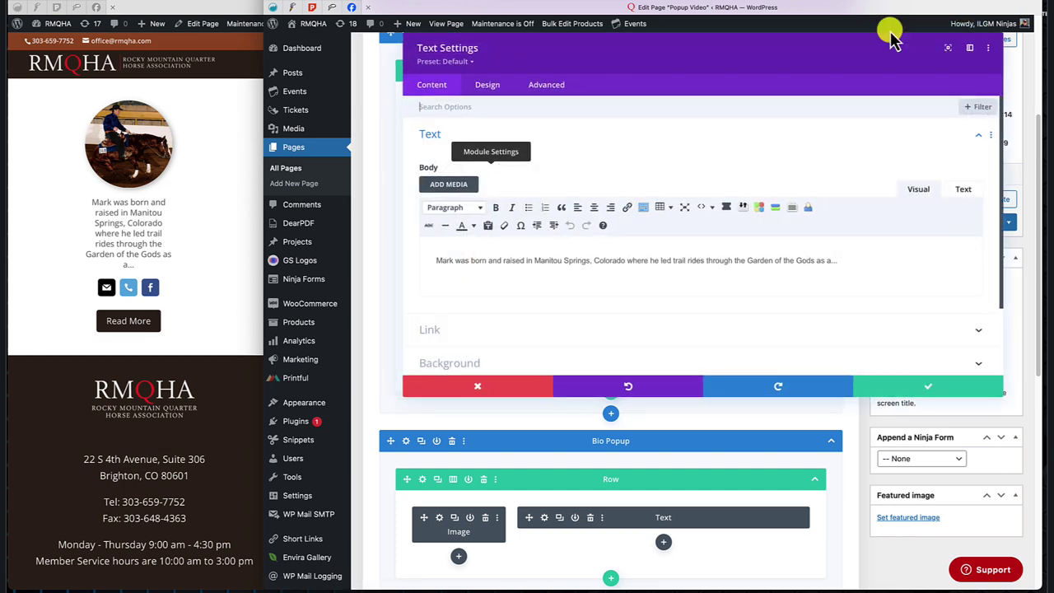
drag(431, 261, 862, 262)
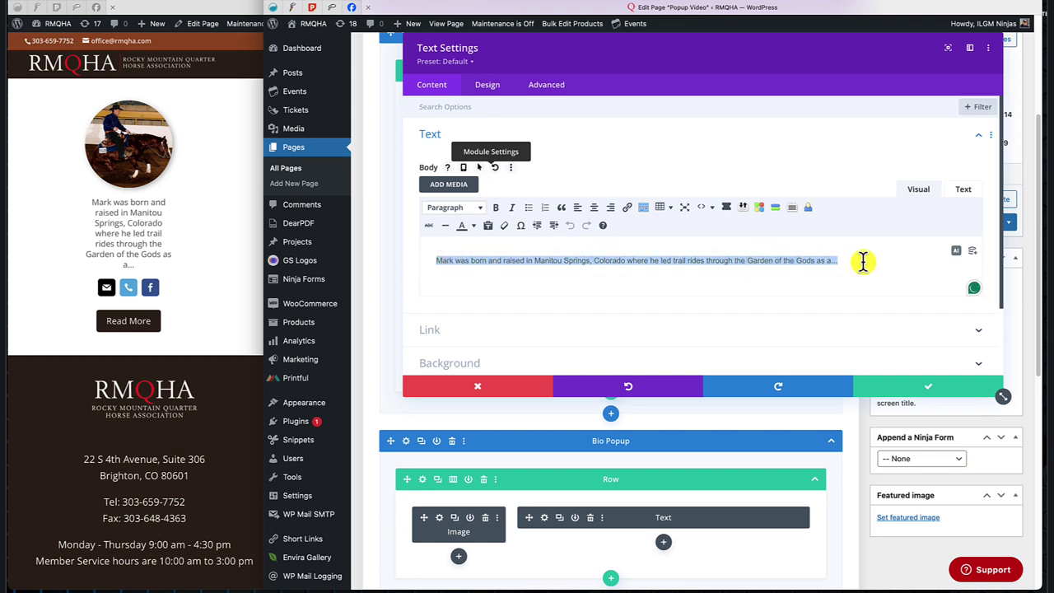
text(Lorem ipsum dolor sit amet, consectetur adipiscing elit. Proin rhoncus congue egestas. Sed gravida urna ut maximus vestibulum ac id risus quam.)
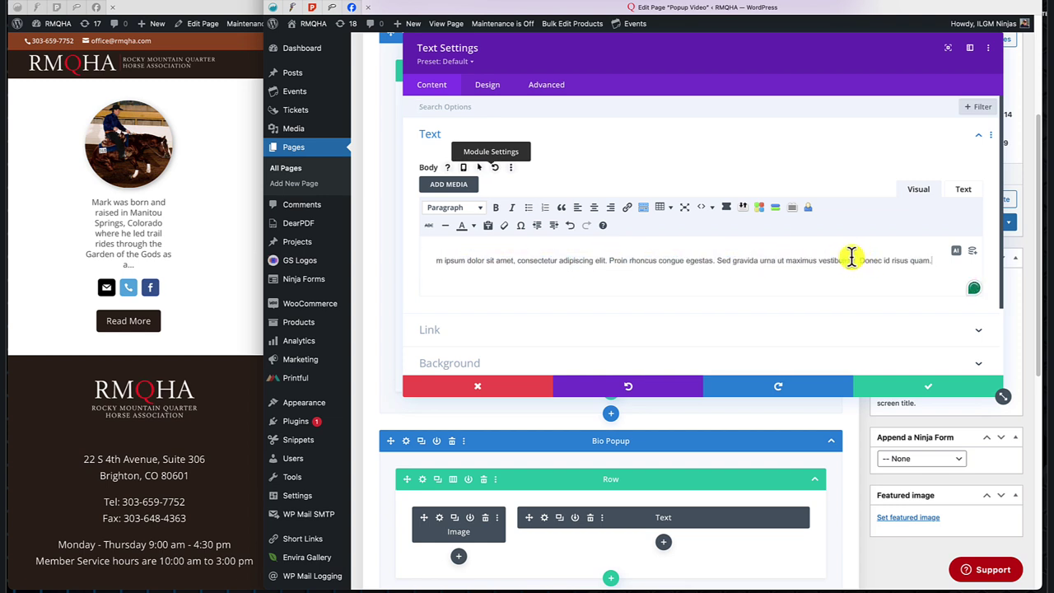
drag(859, 260, 927, 261)
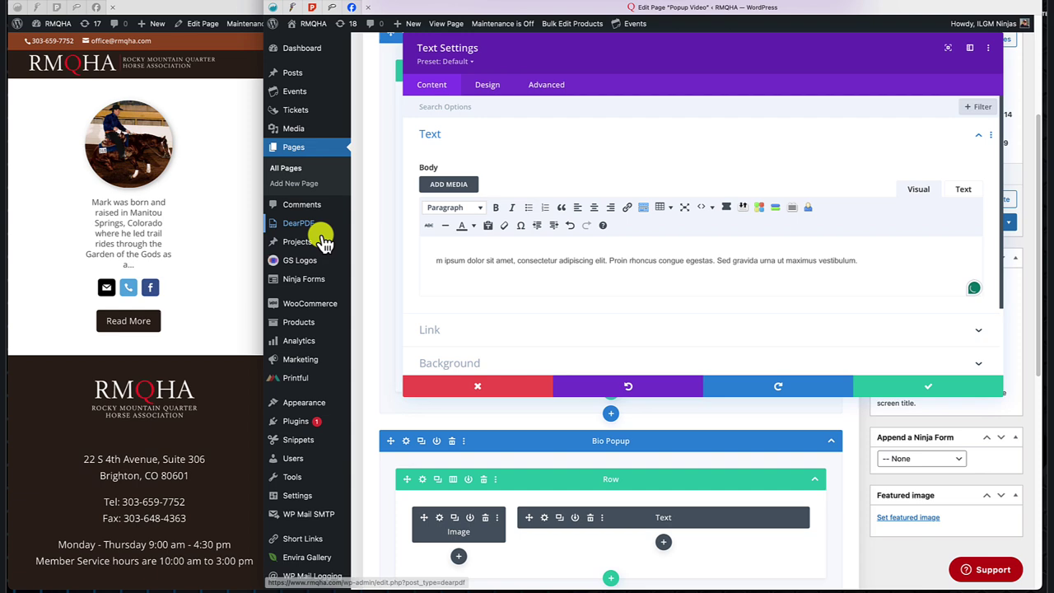
Save the new bio text and close the second Read More button's settings unchanged.
click(928, 386)
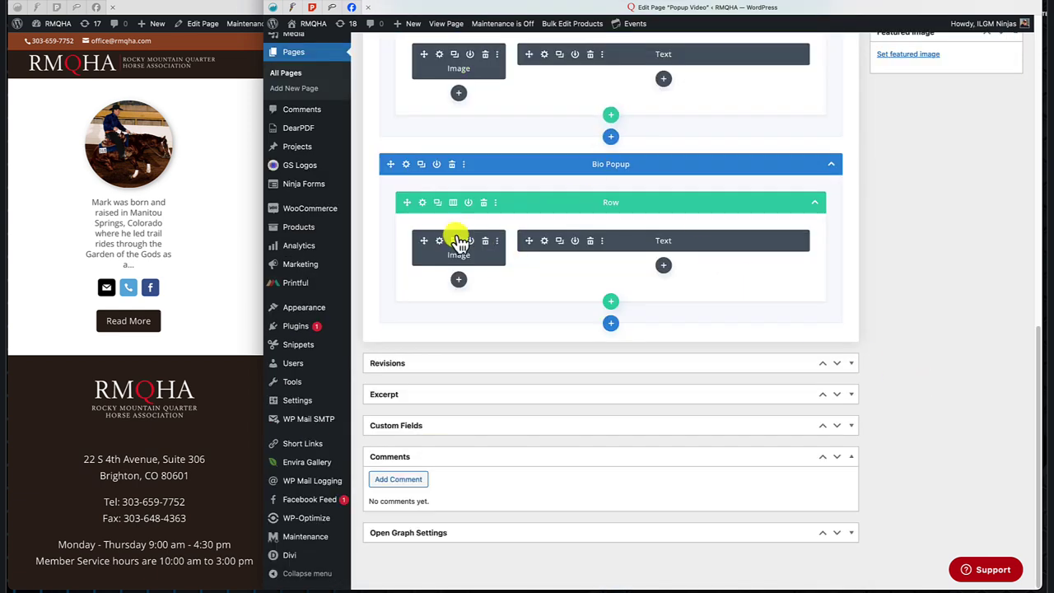
scroll(626, 124, up, 2)
scroll(635, 128, up, 4)
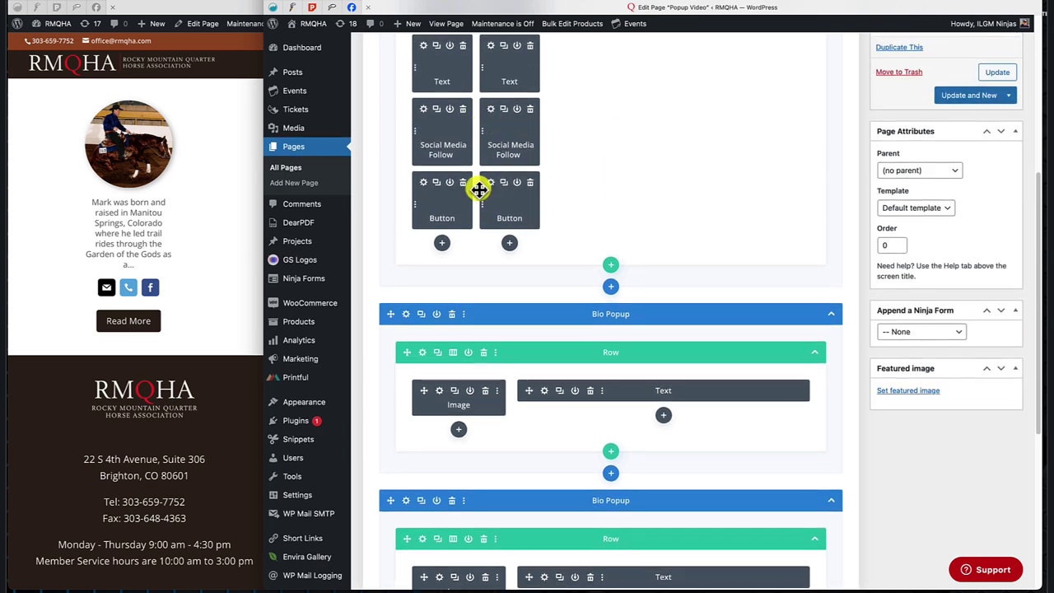
click(490, 182)
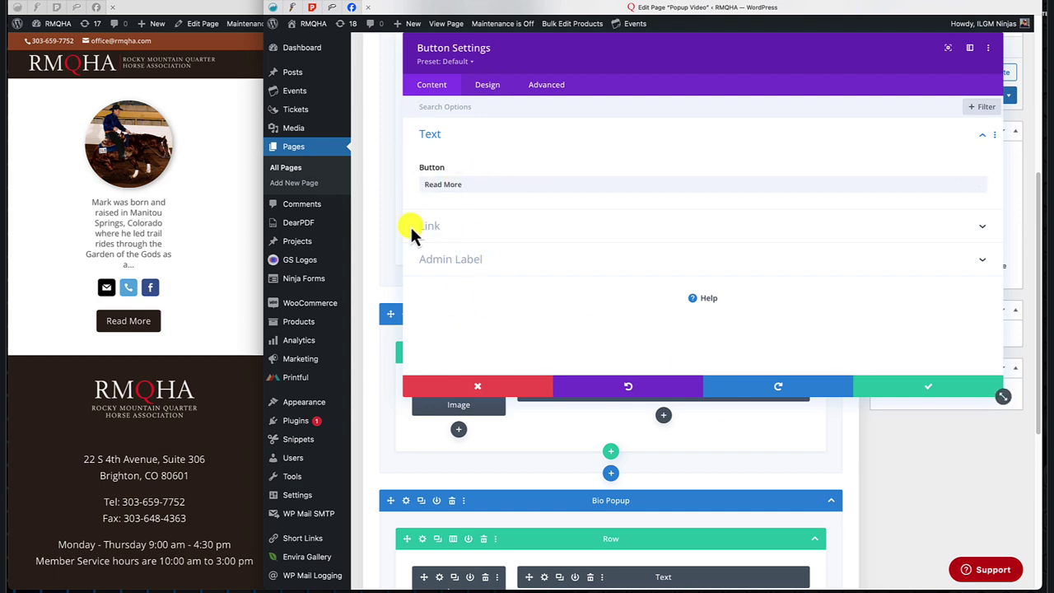
click(949, 389)
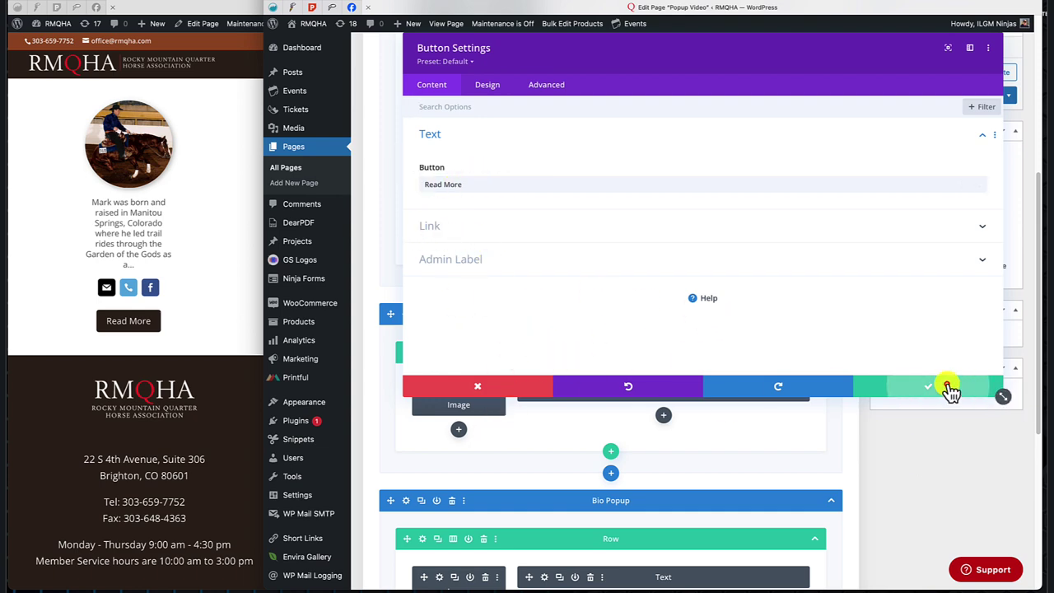
Bring up the duplicated Bio Popup section's settings.
scroll(771, 414, down, 4)
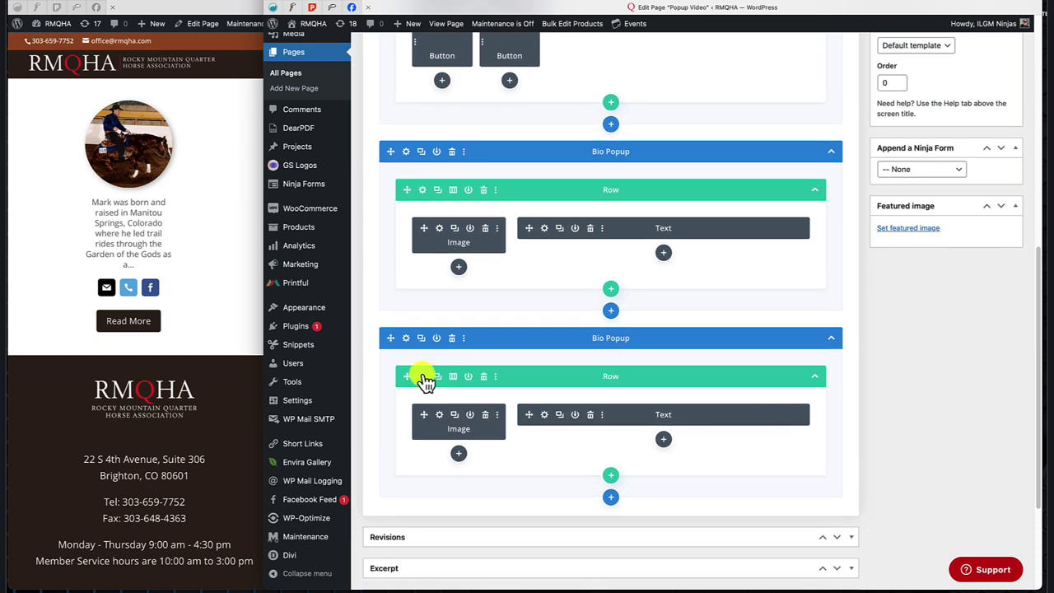
click(405, 337)
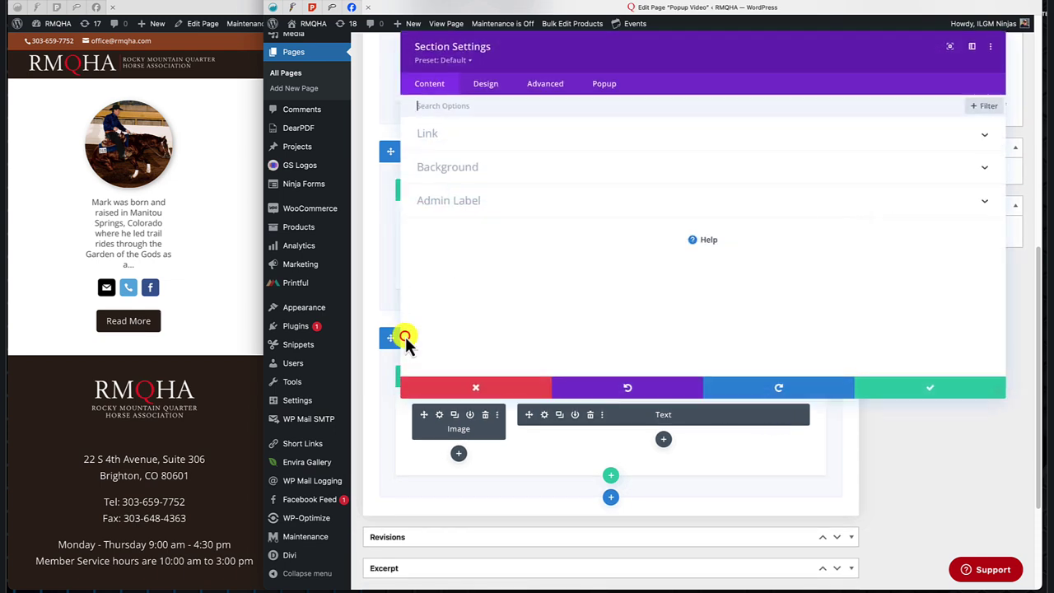
click(606, 88)
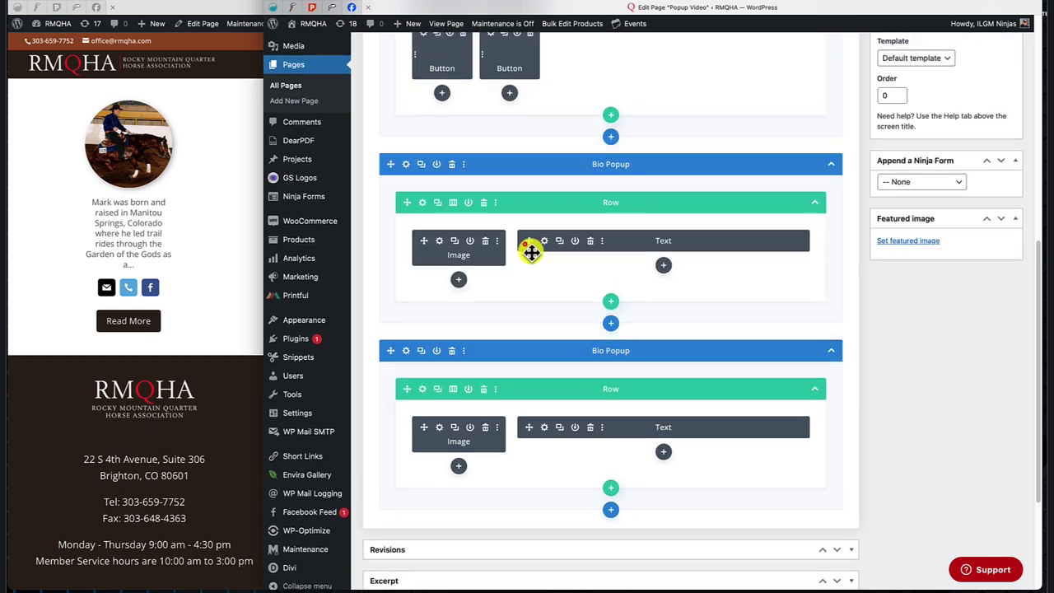
Change the second bio photo's Image Link URL to #joe-dirt.
scroll(531, 252, up, 5)
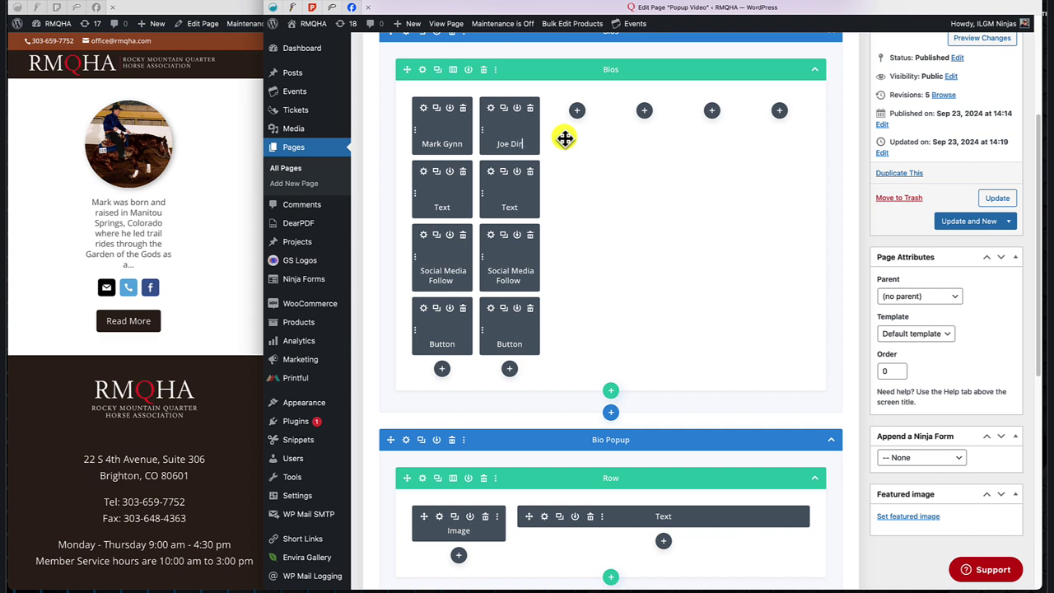
scroll(563, 148, down, 3)
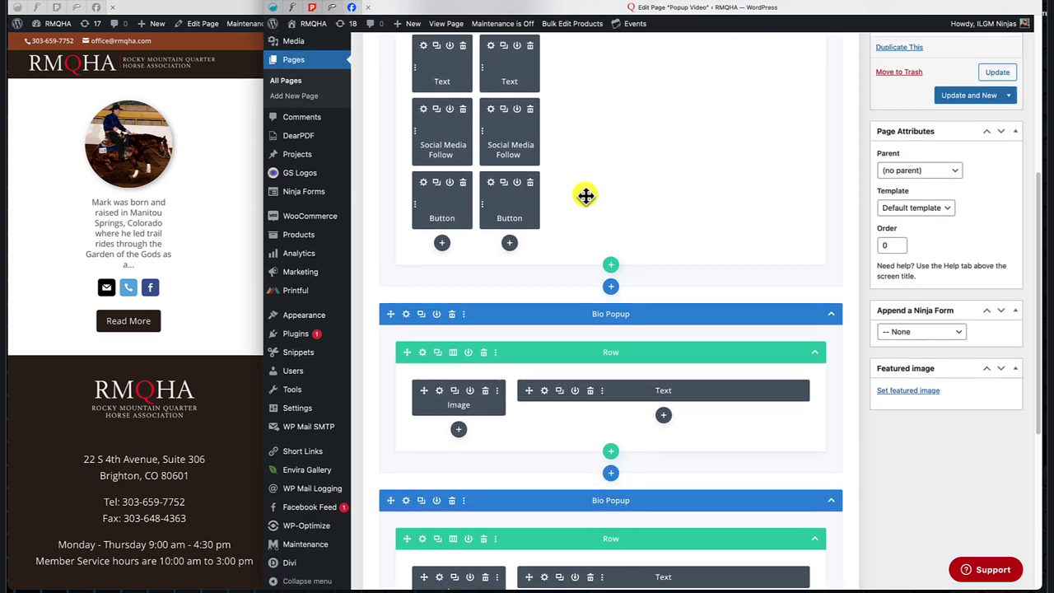
scroll(584, 195, up, 2)
scroll(584, 195, up, 1)
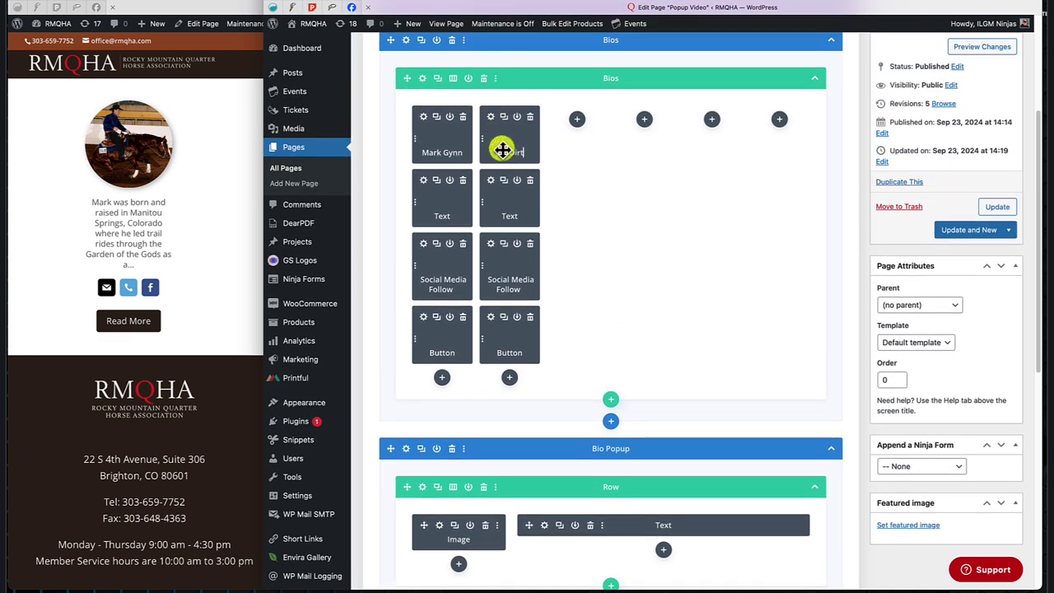
click(493, 117)
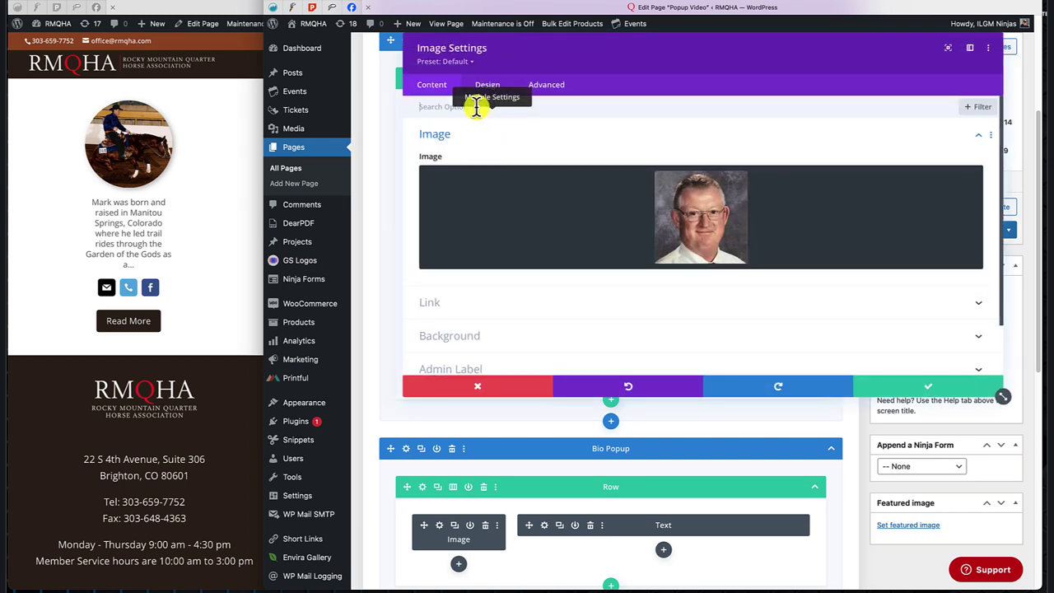
click(430, 302)
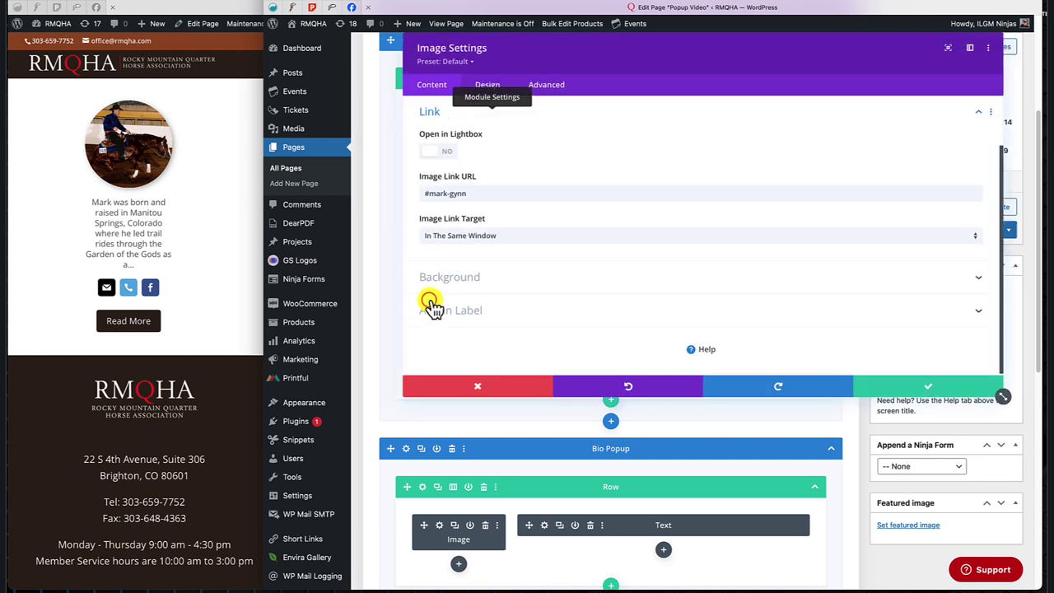
click(428, 194)
drag(492, 195, 874, 180)
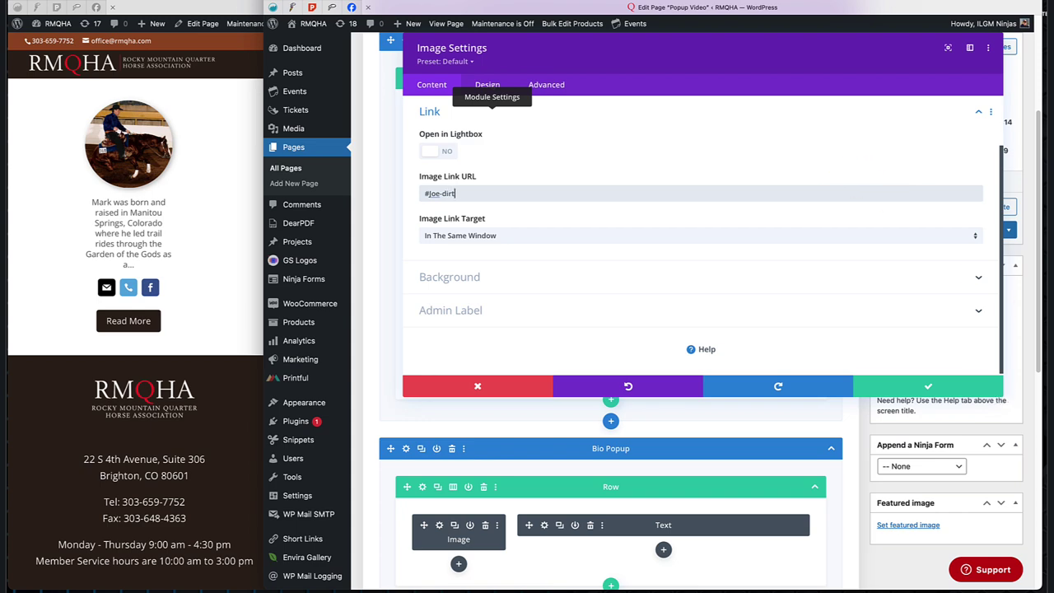
click(926, 394)
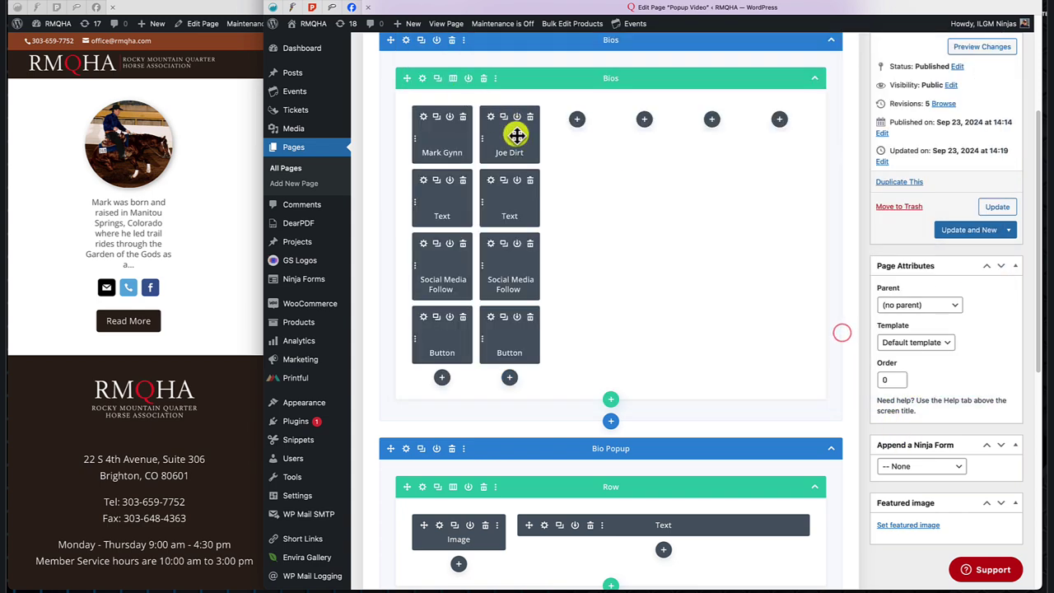
Set the second Read More button's Button Link URL to #joe-dirt.
click(491, 318)
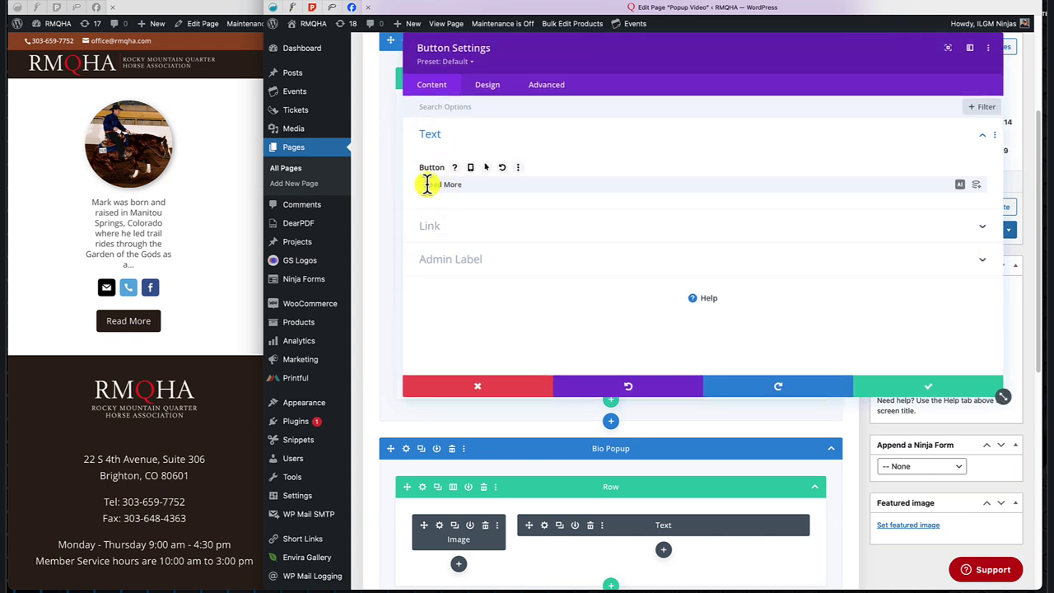
click(432, 229)
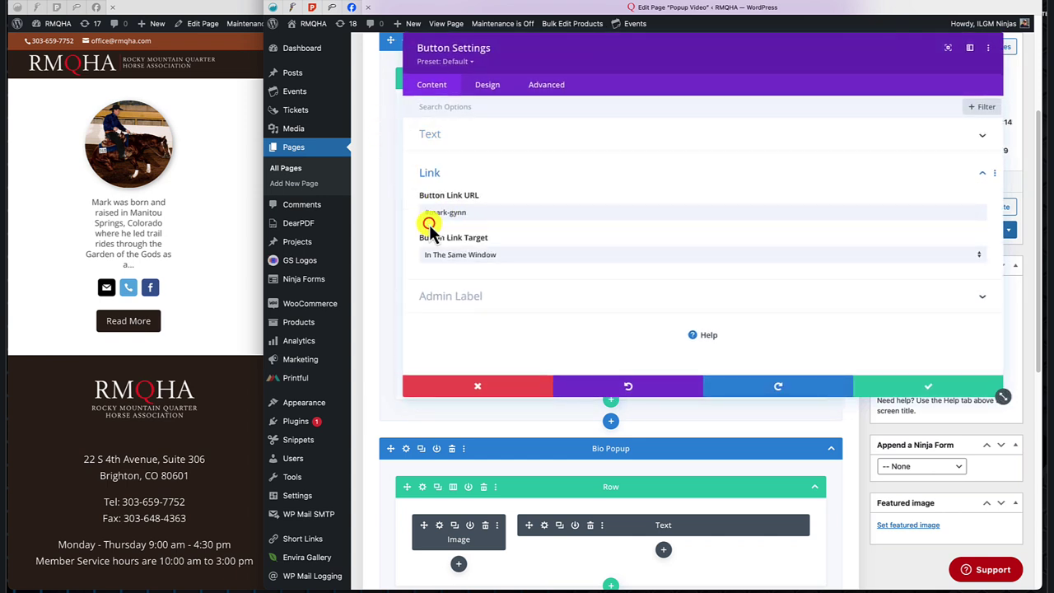
drag(426, 213, 489, 212)
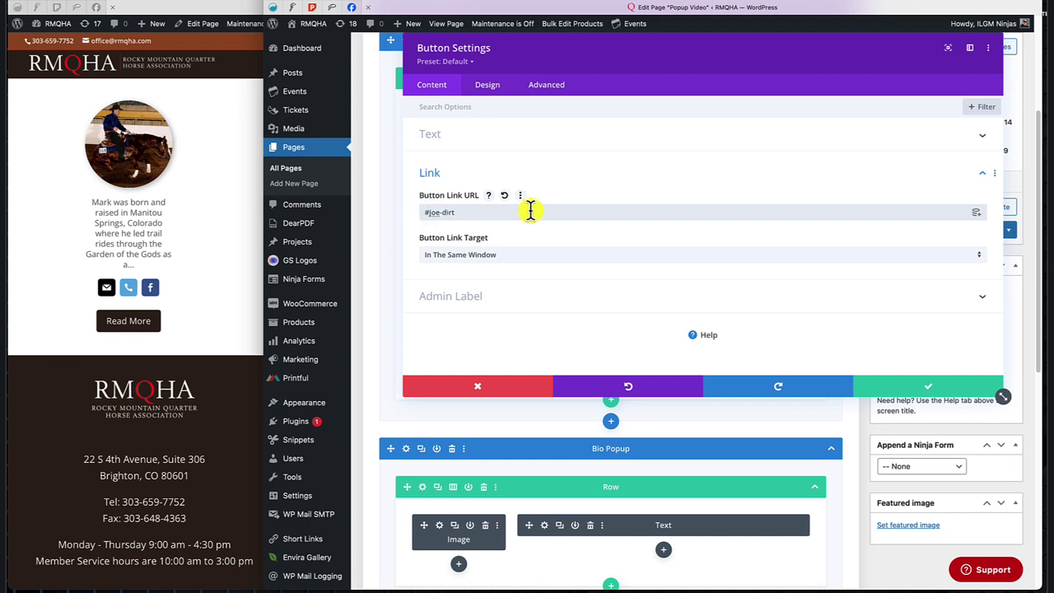
click(920, 386)
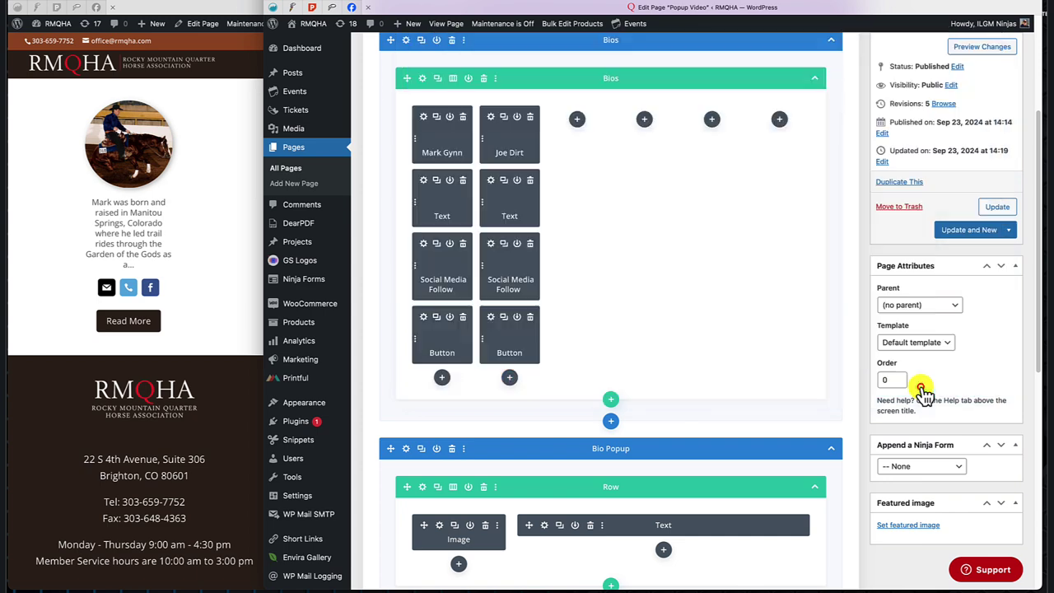
Rename the duplicated popup section to Joe Dirt and give its image the glasses portrait.
scroll(606, 449, down, 5)
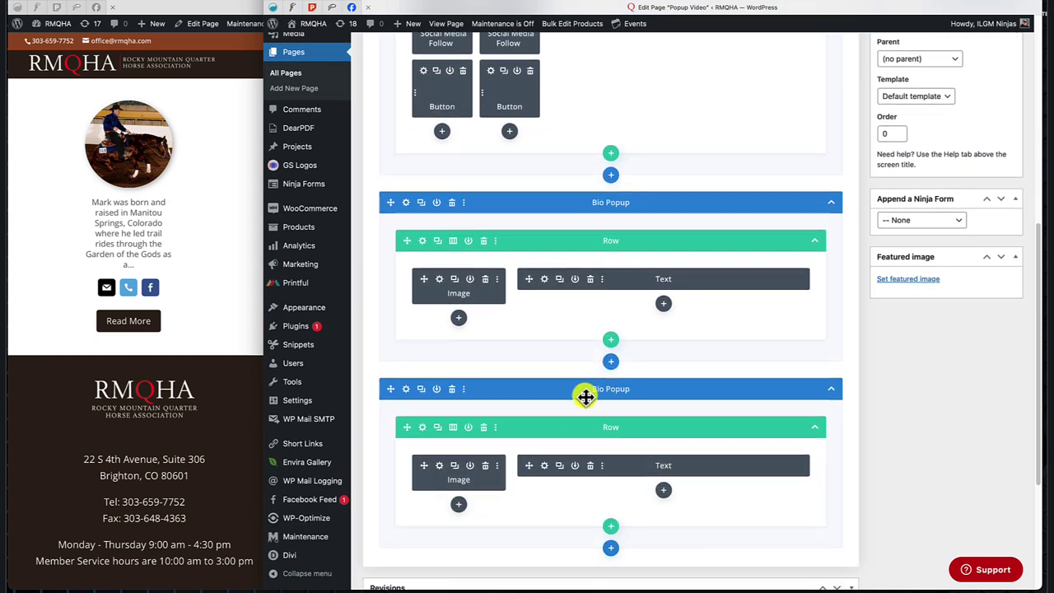
click(591, 388)
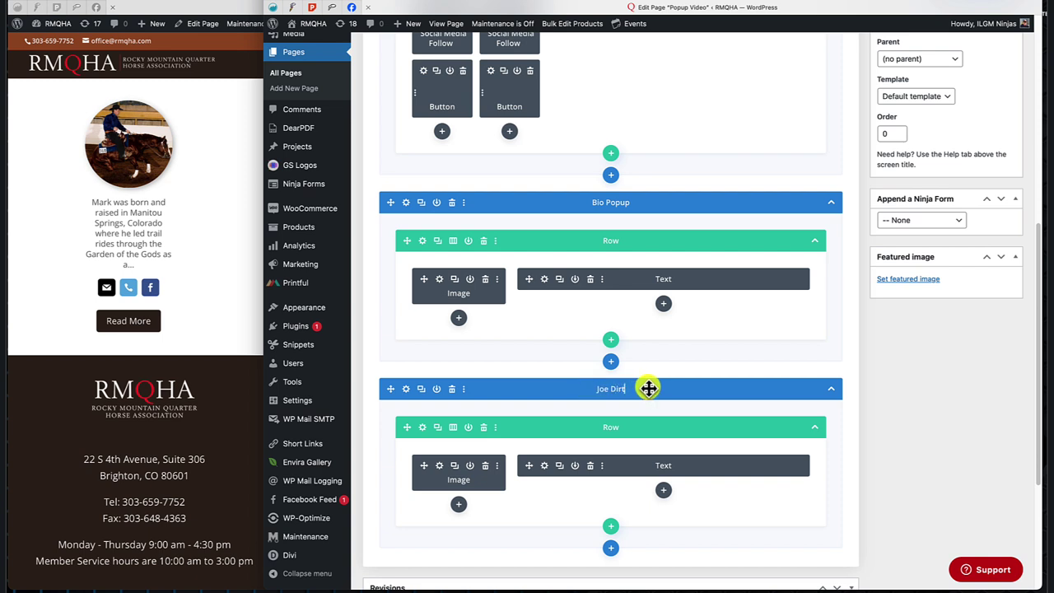
click(440, 466)
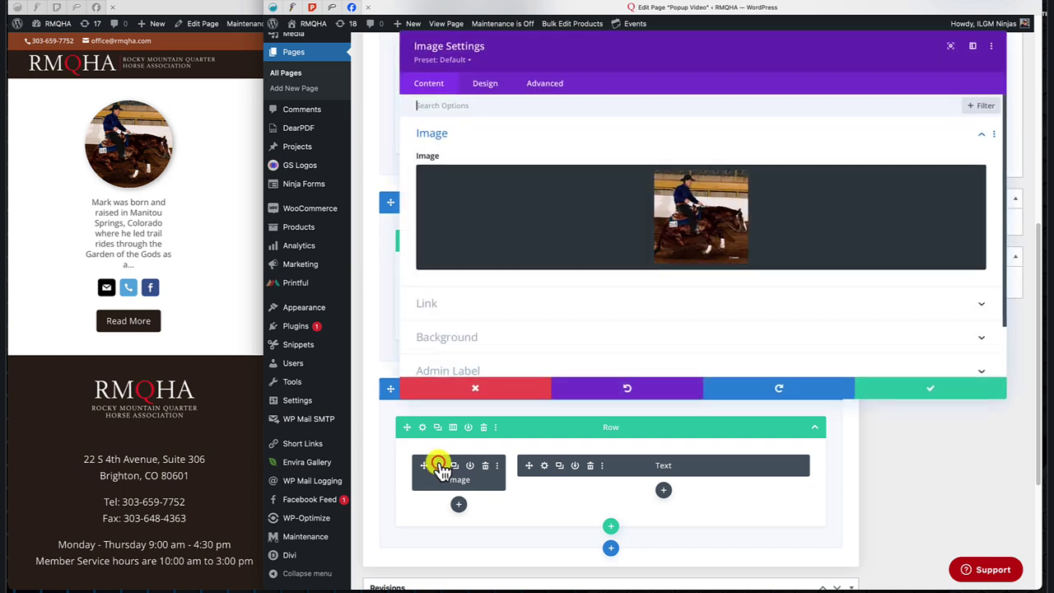
click(705, 221)
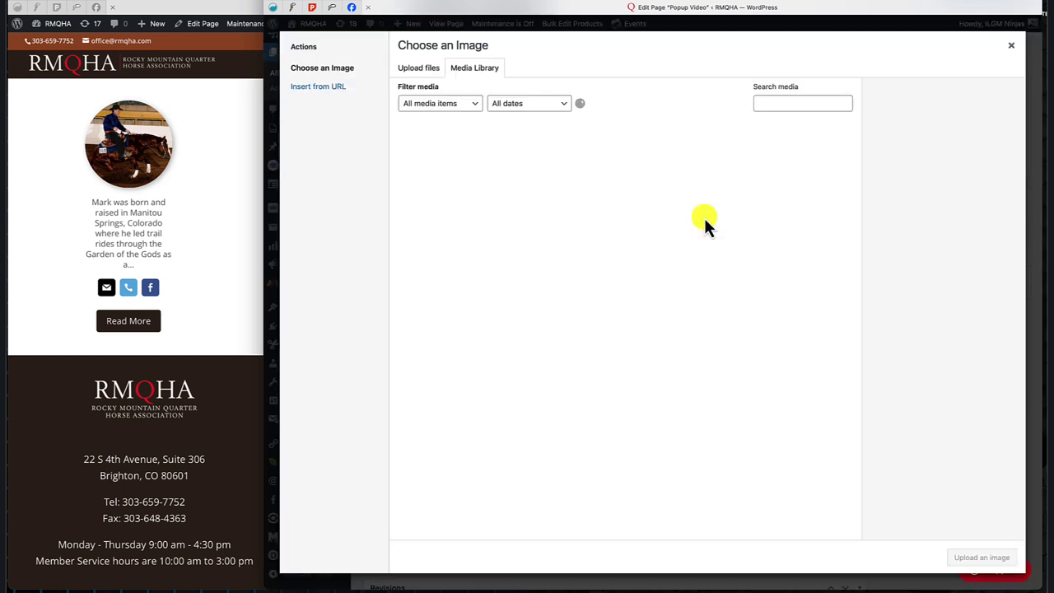
scroll(611, 399, down, 3)
scroll(611, 398, down, 3)
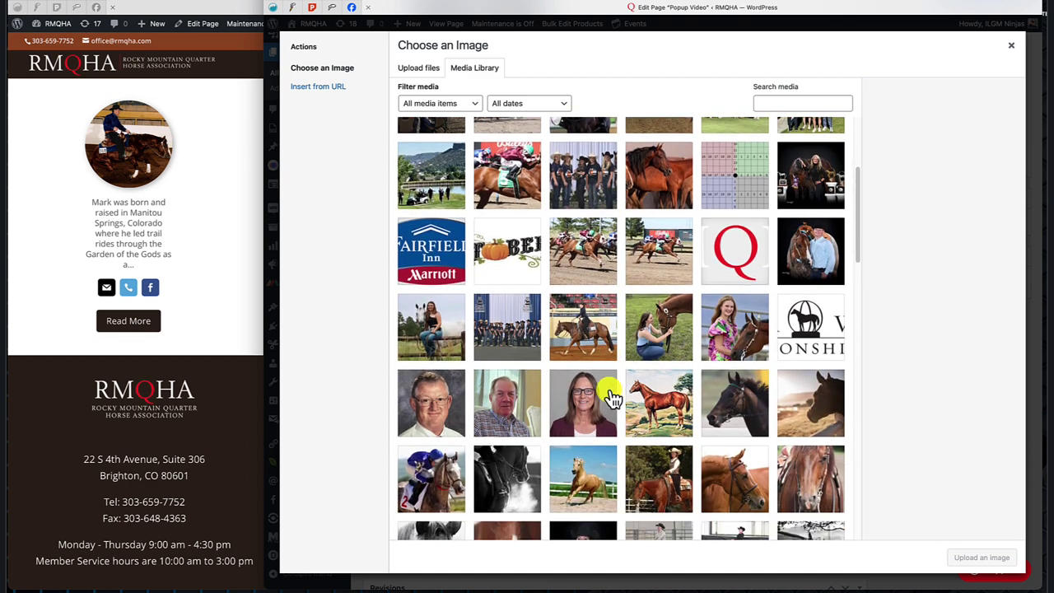
click(431, 381)
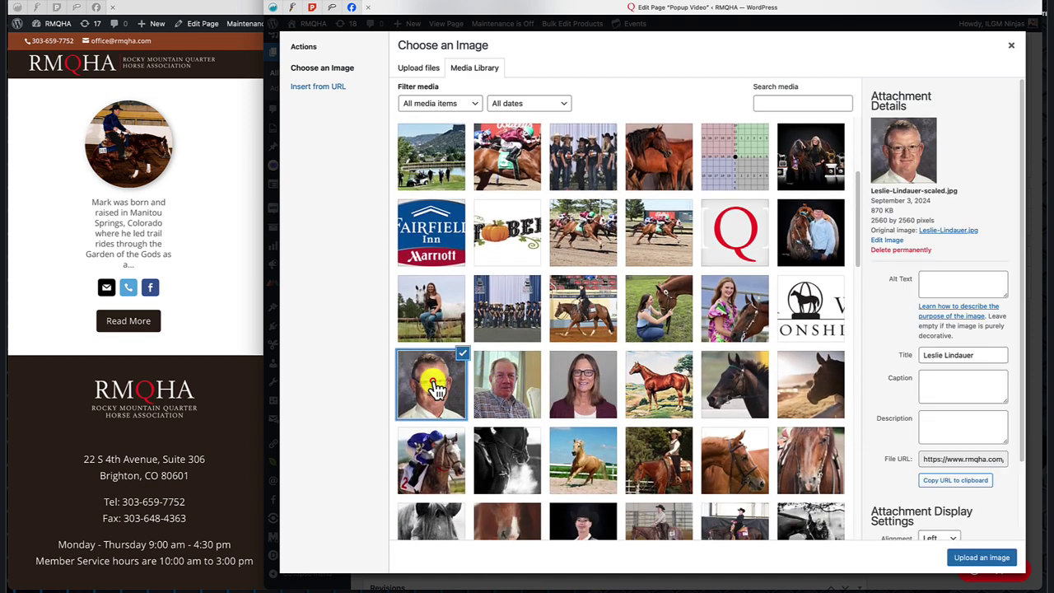
click(972, 558)
click(860, 388)
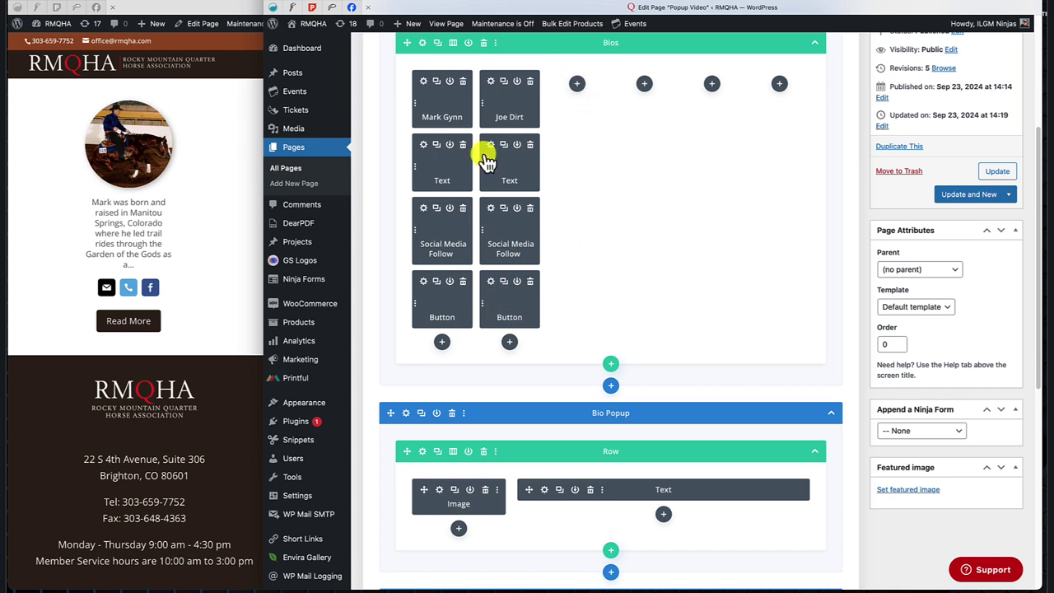
Set the Joe Dirt popup's heading to 'Joe Dirt' and paste lorem ipsum as its bio.
scroll(805, 273, down, 3)
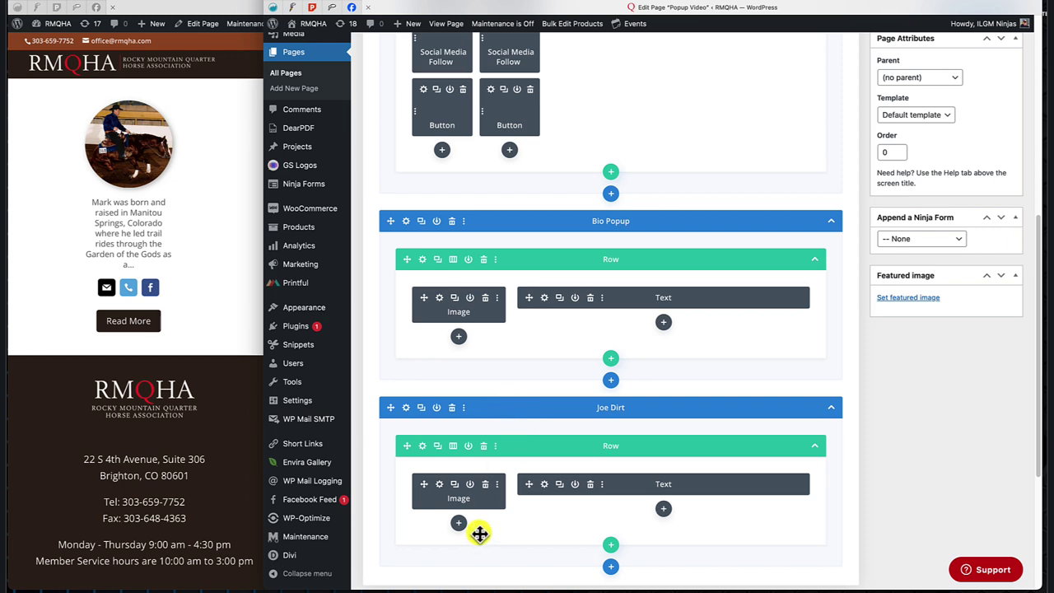
click(543, 484)
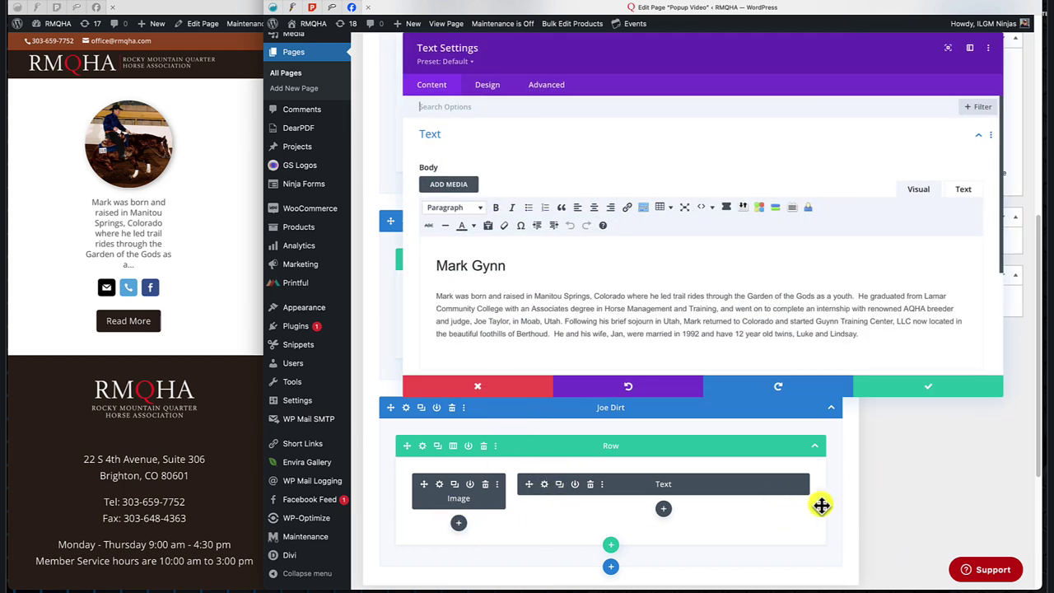
drag(436, 267, 507, 266)
text(Joe Dirt)
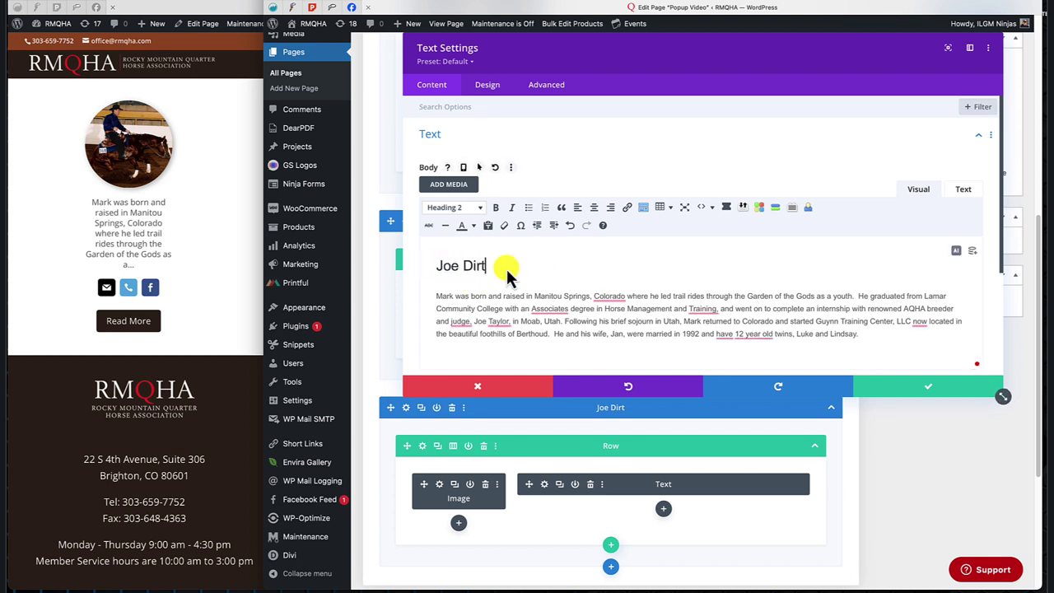
drag(435, 295, 938, 333)
text(Vestibulum efficitur ipsum nec nibh bibendum elementum. Phasellus egestas velit id augue mollis, non consequat nunc pellentesque. Nam at semper nunc. Sed a tristique libero, sit amet tristique tellus. Mauris hendrerit elit a libero aliquet iaculis. In congue massa eu maximus dapibus. Pellentesque venenatis magna quis mauris semper suscipit. Integer consequat varius dictum. Quisque dapibus est vel nunc maximus auctor. In porta orci a mi condimentum, sed faucibus neque tristique. Pellentesque velit ex, sagittis non ligula vitae, convallis venenatis enim. Mauris ullamcorper, mi vel cursus tristique, mi sem fermentum velit, ac vehicula sem orci lobortis massa. Pellentesque eget commodo nisl.)
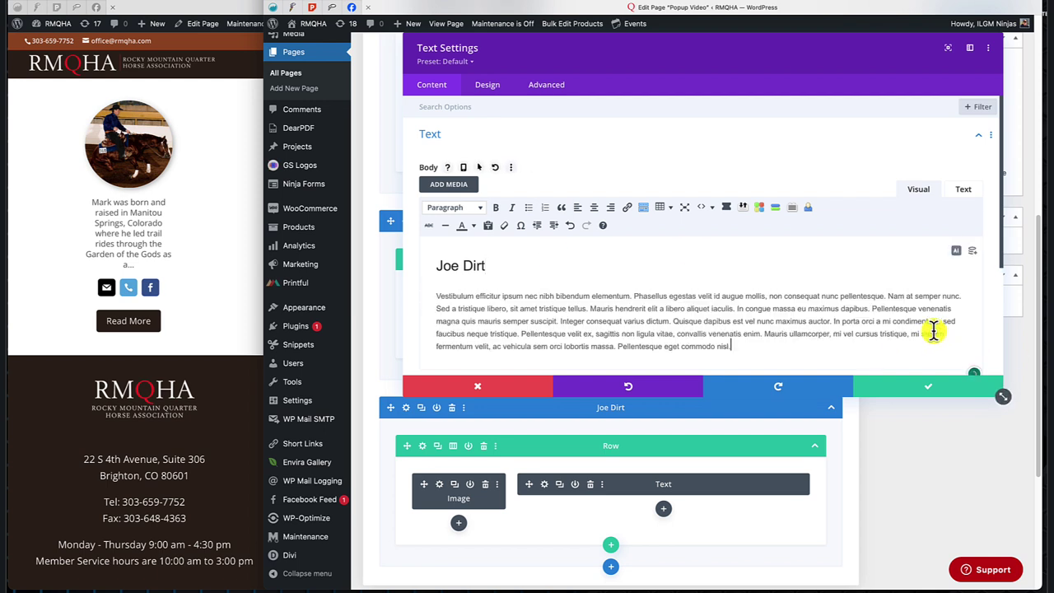
click(916, 387)
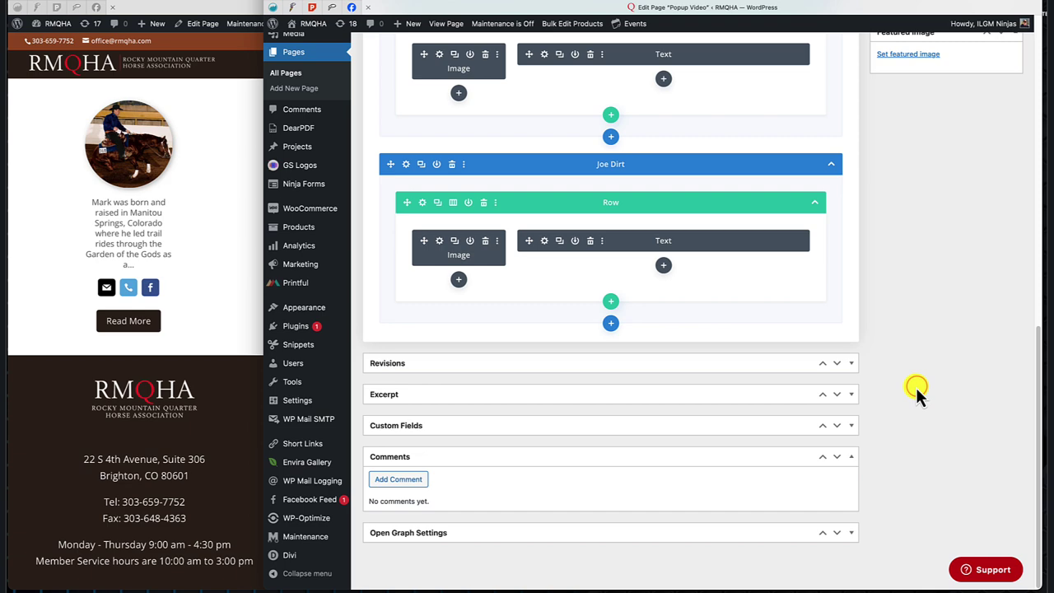
scroll(915, 387, up, 5)
Update the page, reload the live site, and open the second Read More popup.
click(999, 178)
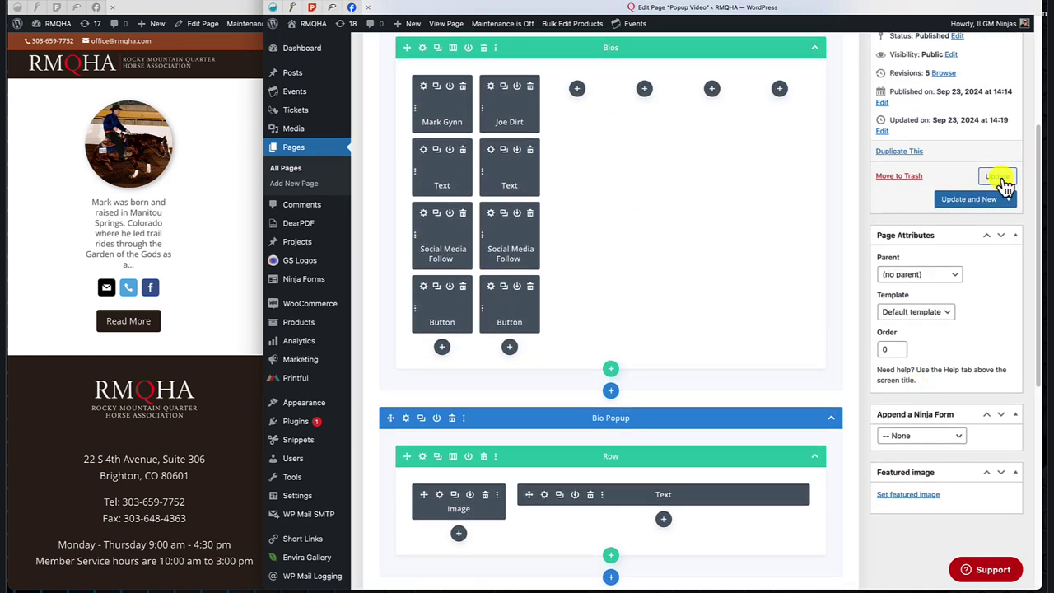
click(64, 214)
right_click(313, 176)
click(344, 191)
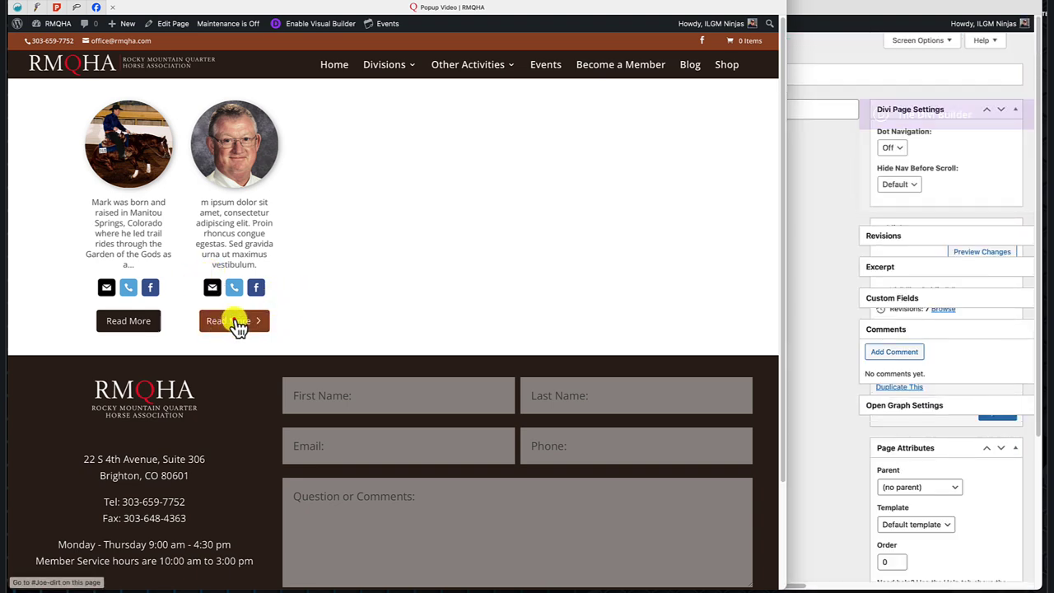
click(238, 325)
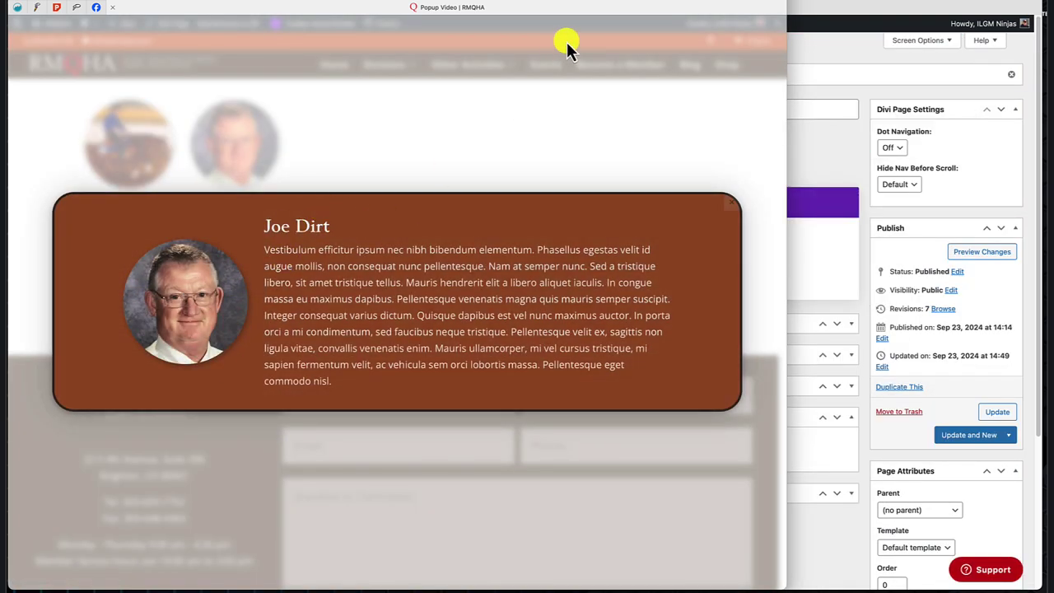
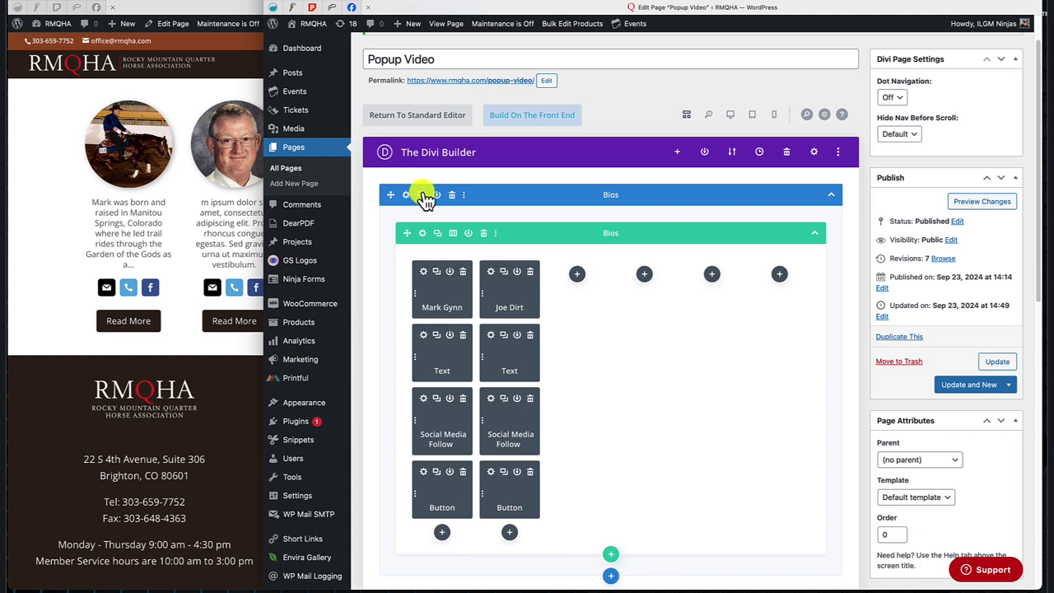
Duplicate the Bios section and remove the Joe Dirt column from the copy's row.
click(422, 195)
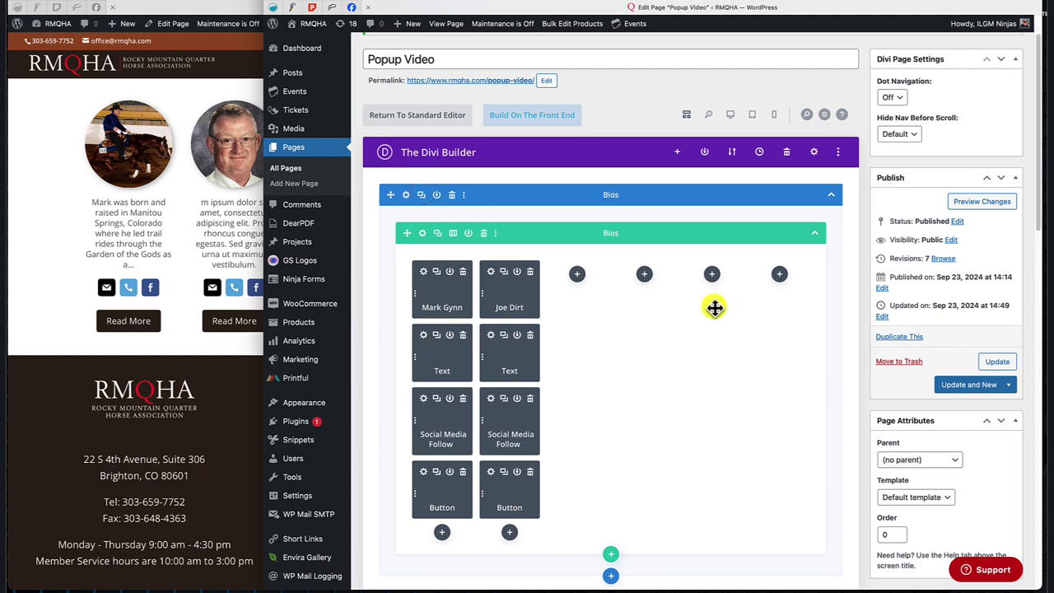
scroll(713, 308, down, 5)
scroll(713, 305, up, 5)
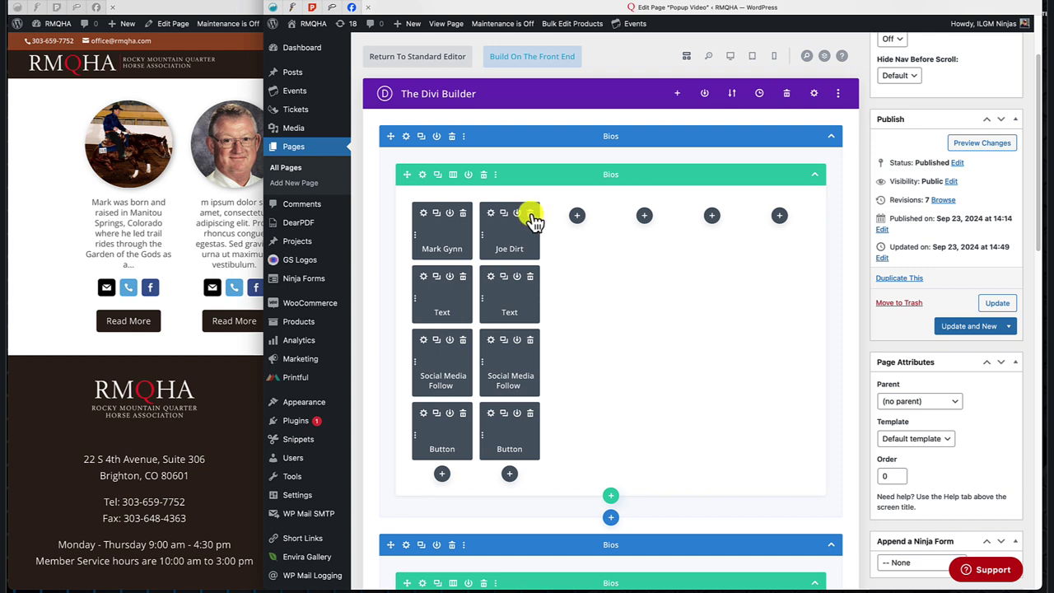
click(421, 174)
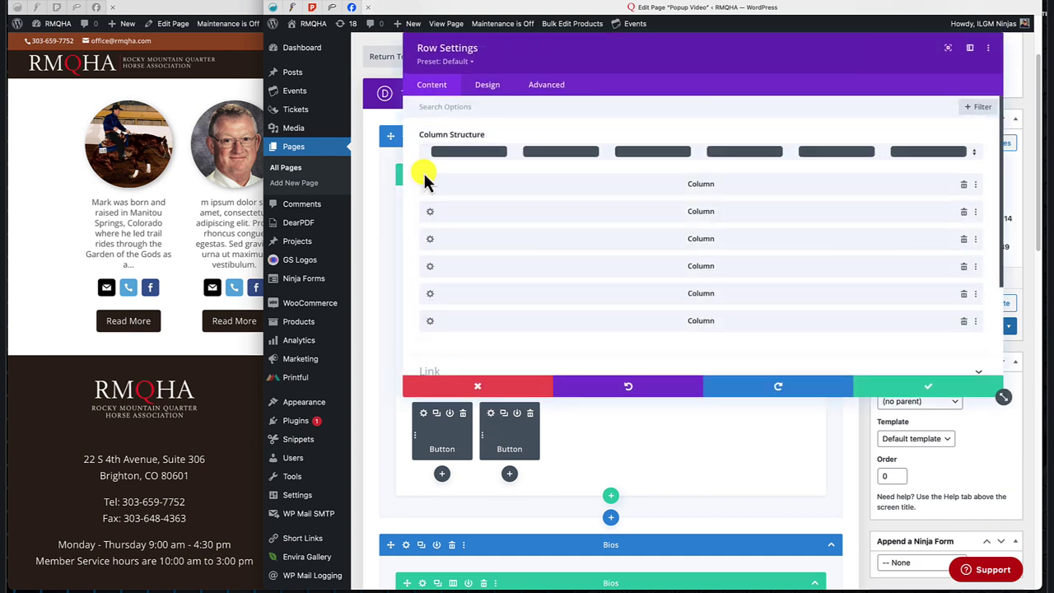
click(964, 211)
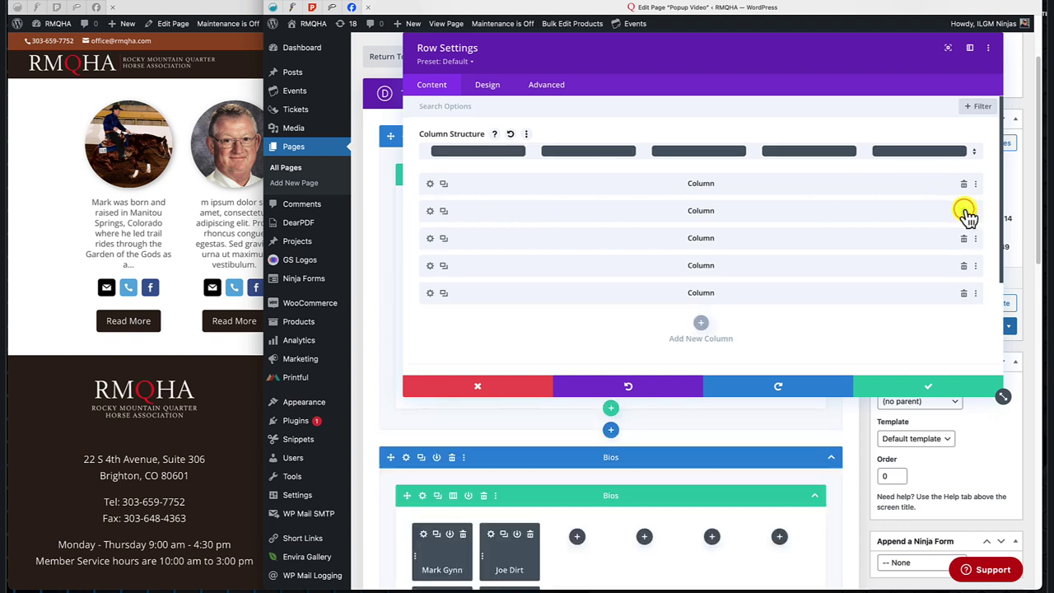
click(442, 293)
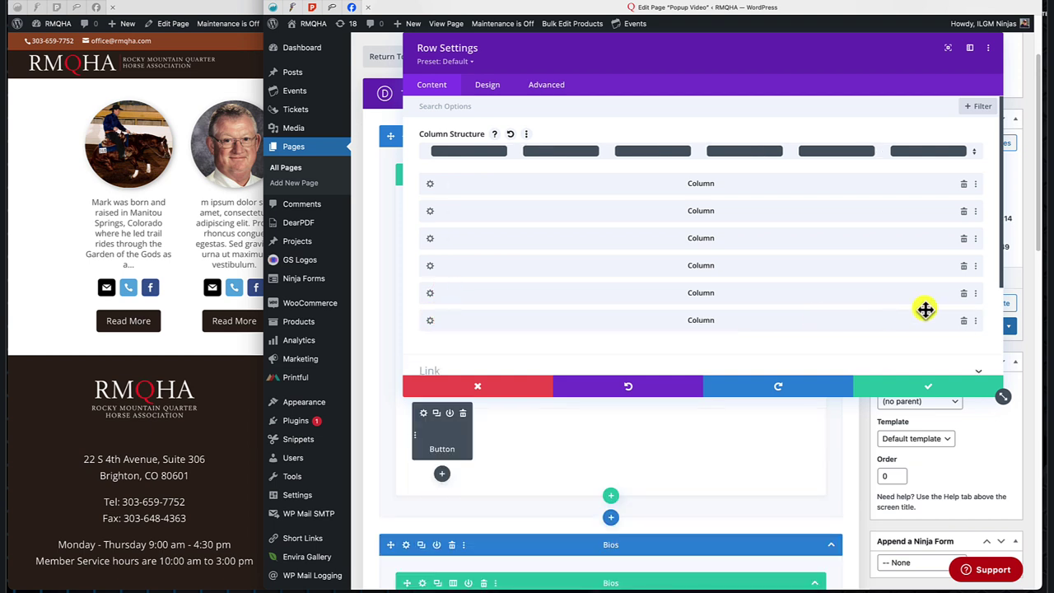
click(887, 384)
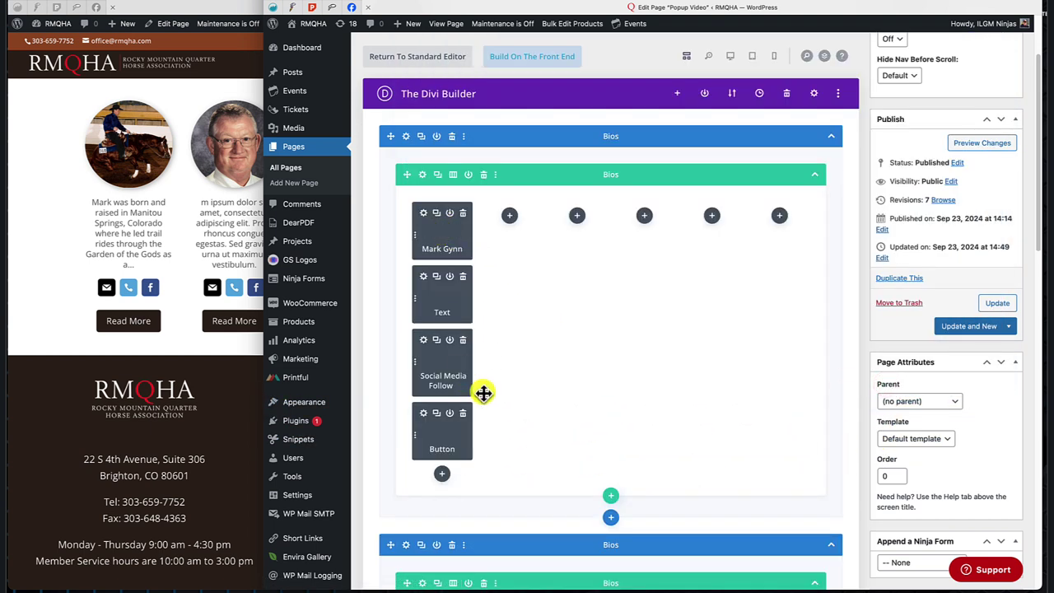
scroll(680, 279, down, 10)
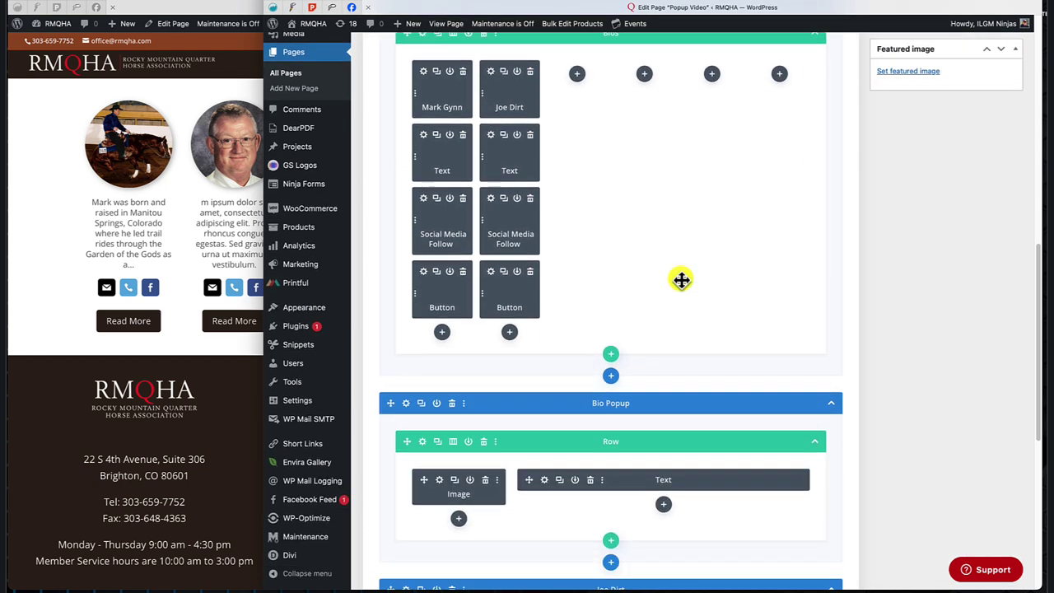
scroll(681, 280, up, 10)
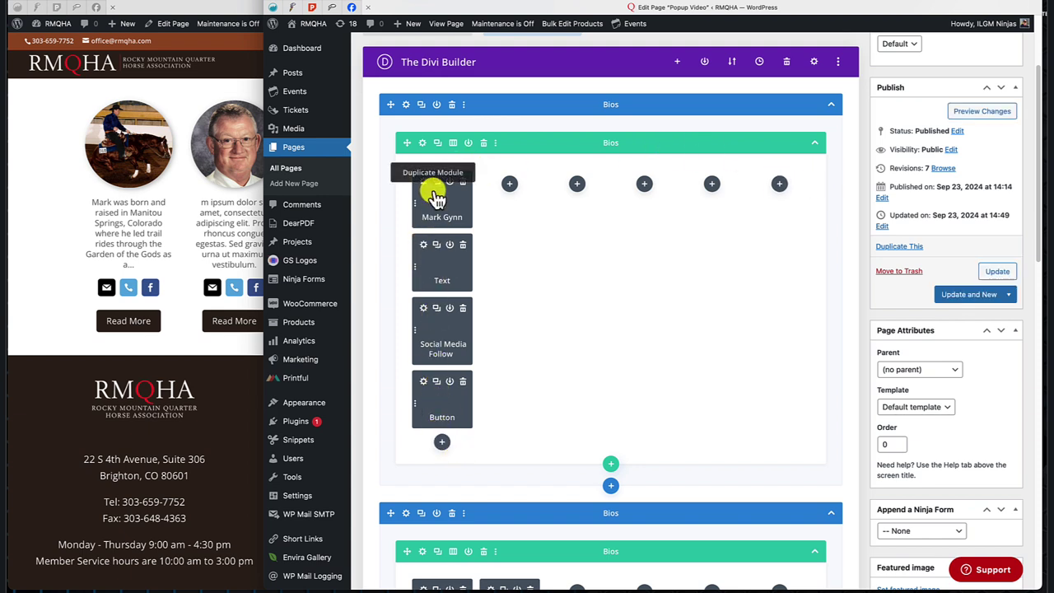
click(421, 144)
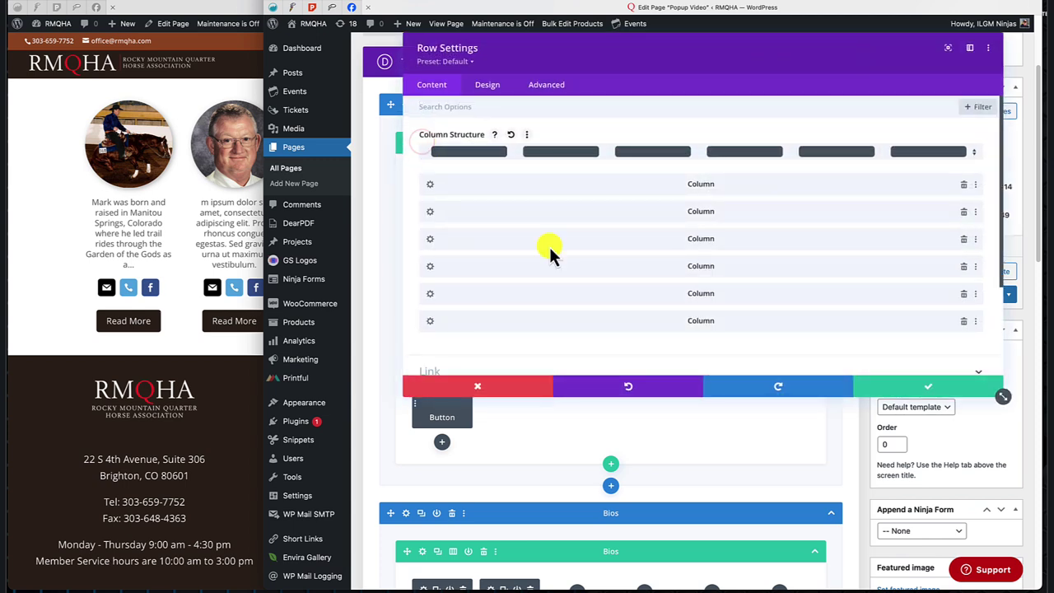
click(963, 212)
click(963, 212)
click(963, 212)
click(964, 212)
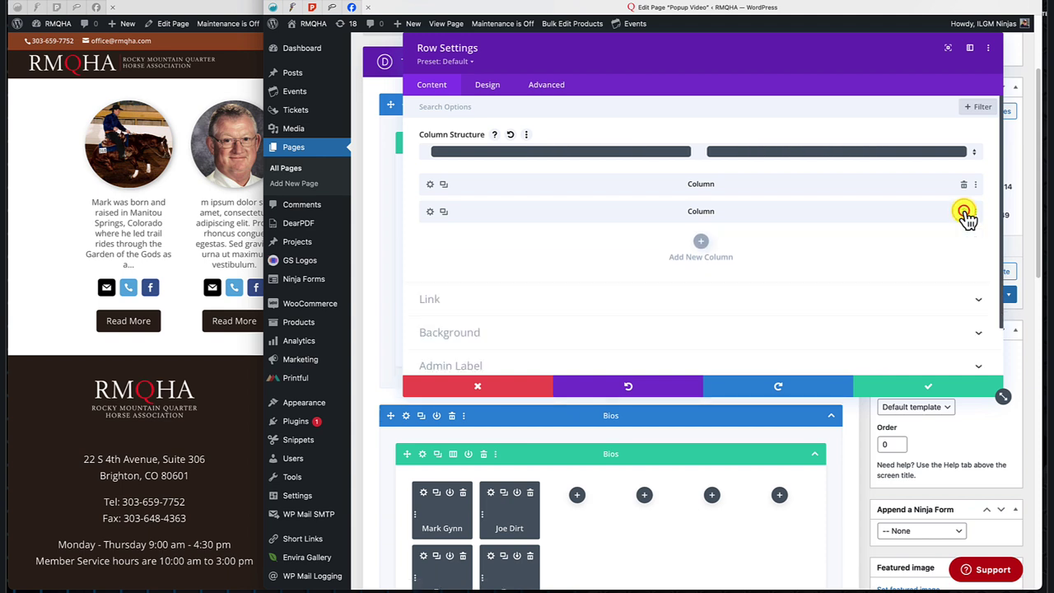
click(963, 212)
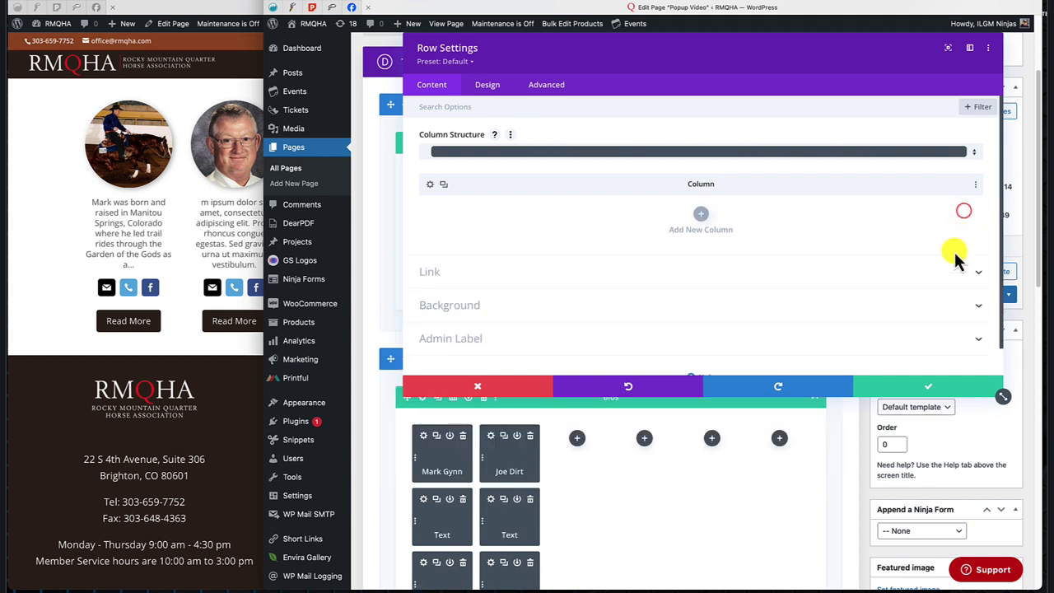
click(927, 387)
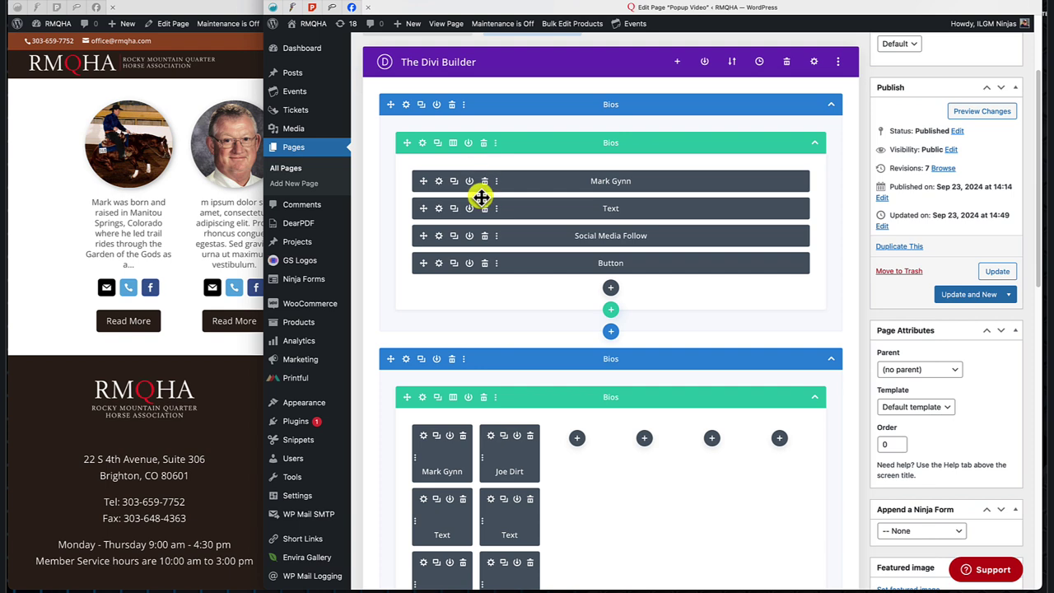
Collapse the second Bios section and delete the Joe Dirt section.
scroll(574, 197, down, 3)
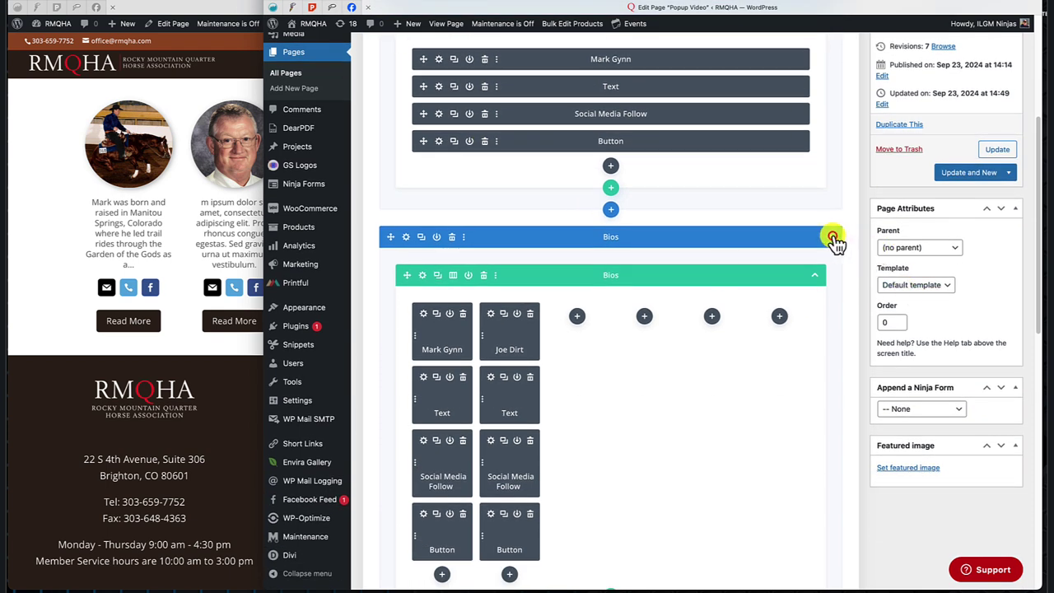
scroll(833, 239, up, 2)
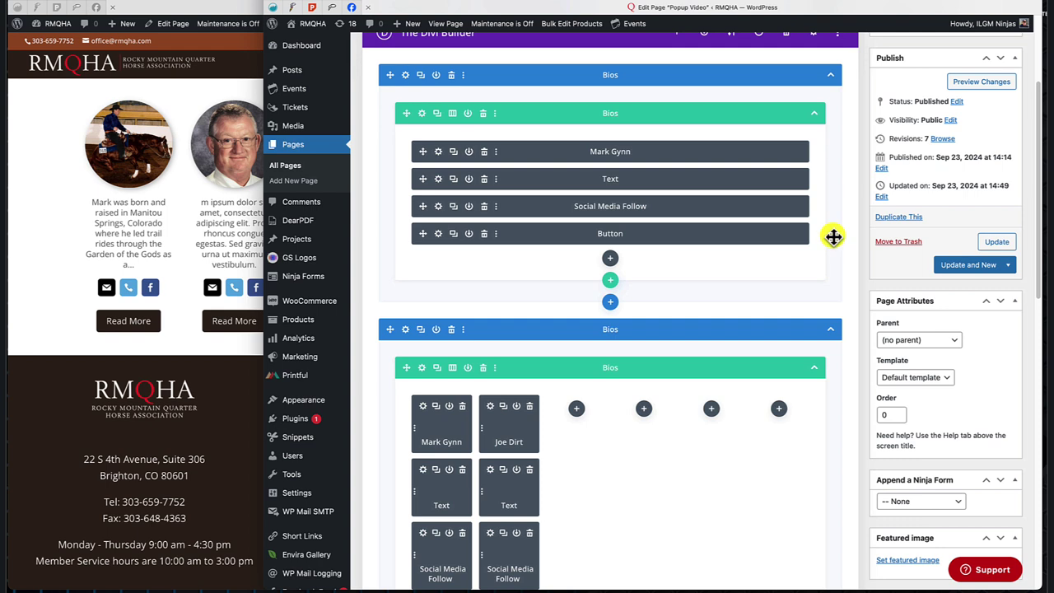
click(830, 330)
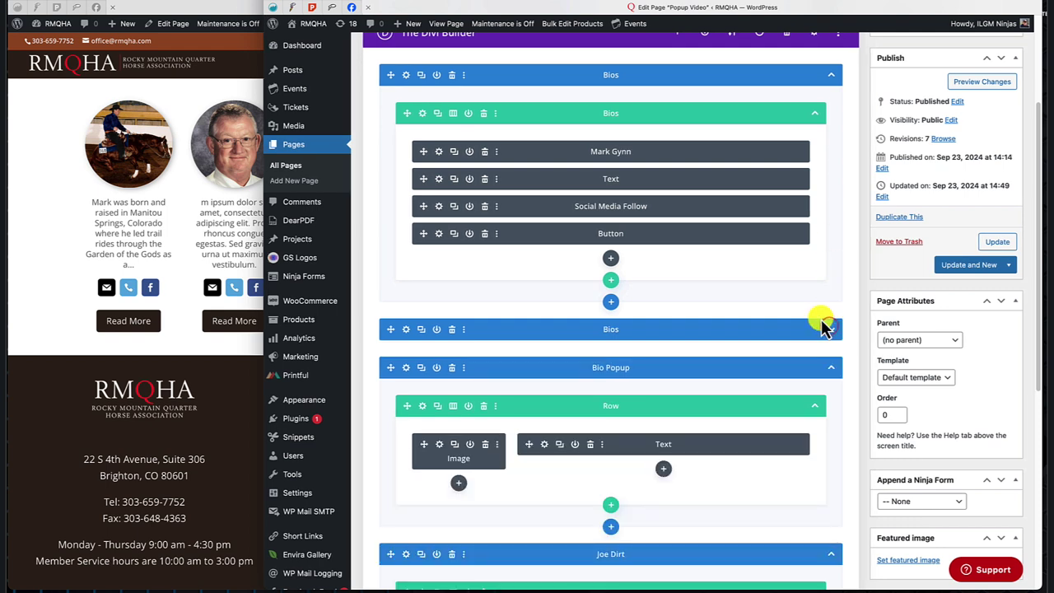
scroll(820, 324, down, 2)
scroll(821, 325, down, 1)
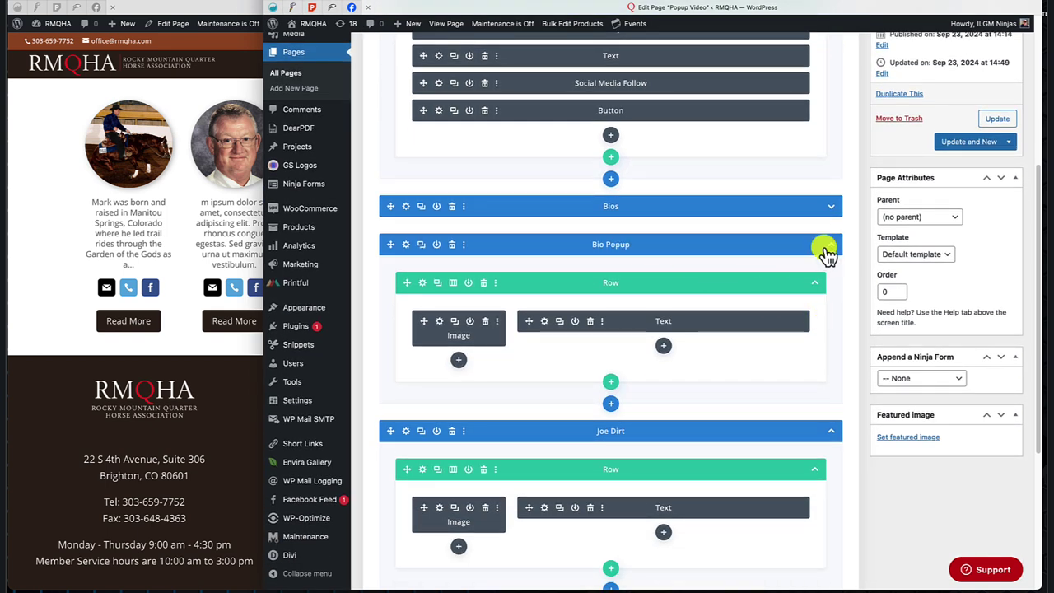
click(451, 431)
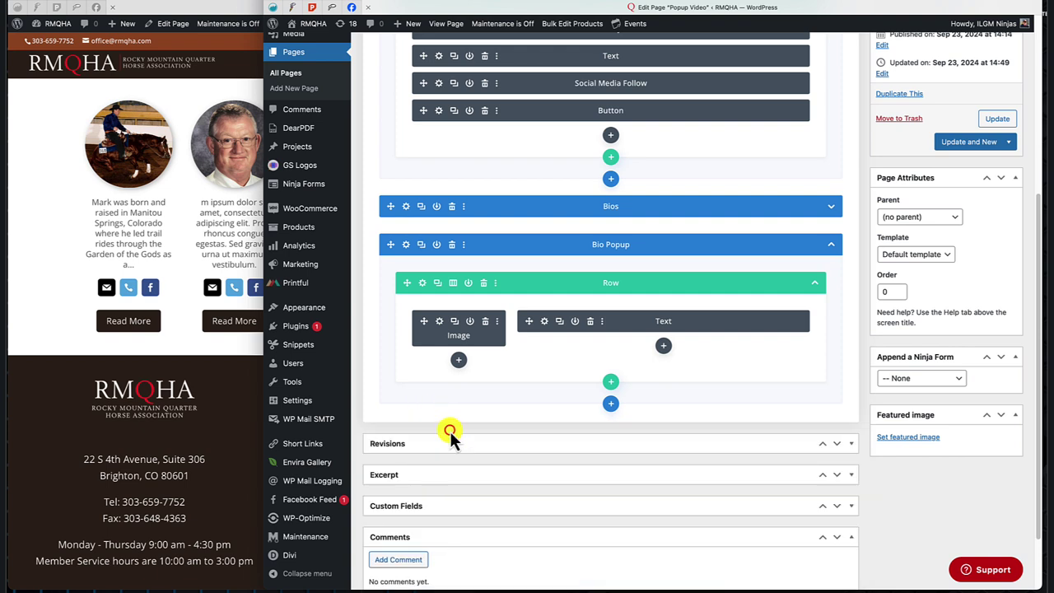
Delete the duplicate Bios section.
scroll(732, 326, up, 2)
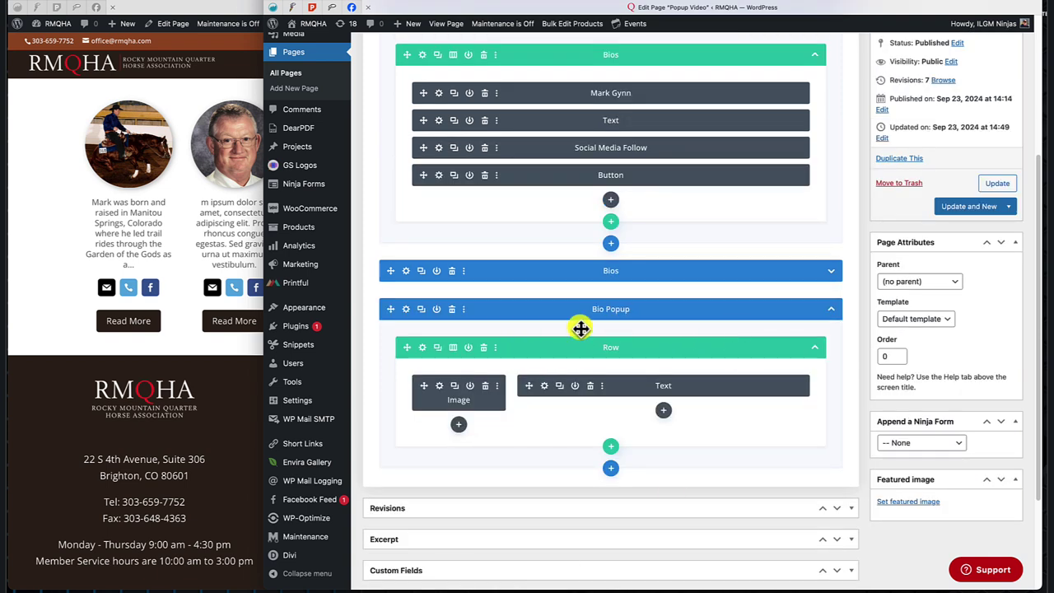
scroll(640, 329, up, 6)
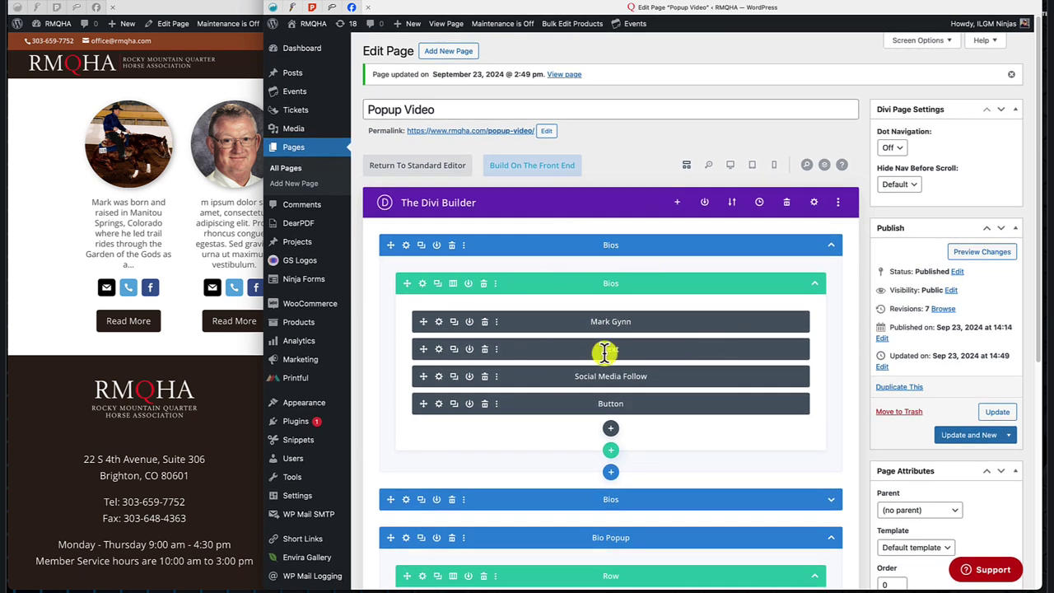
scroll(605, 353, down, 8)
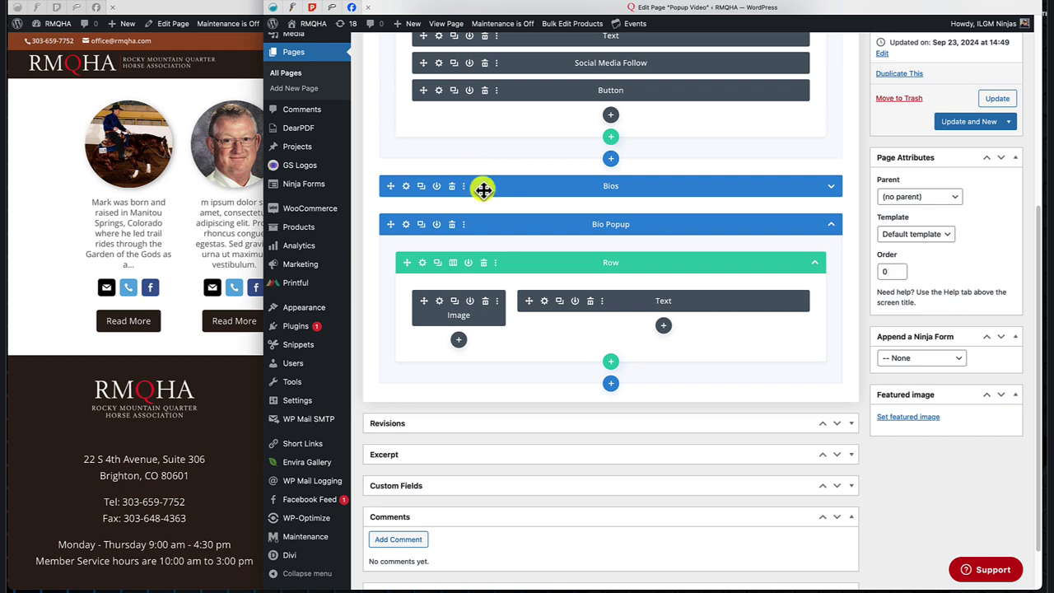
click(451, 186)
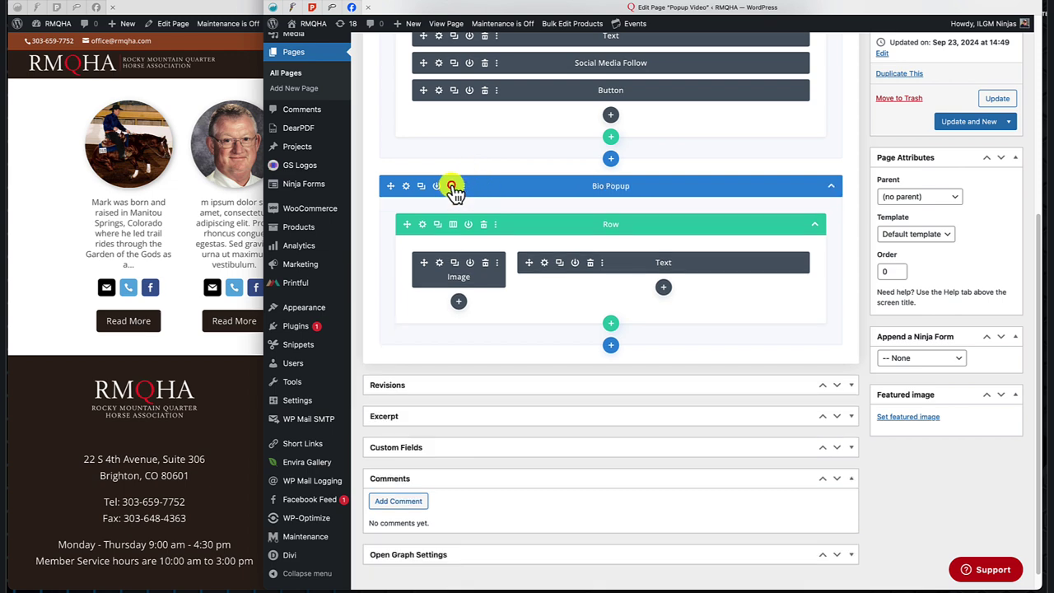
scroll(623, 209, up, 3)
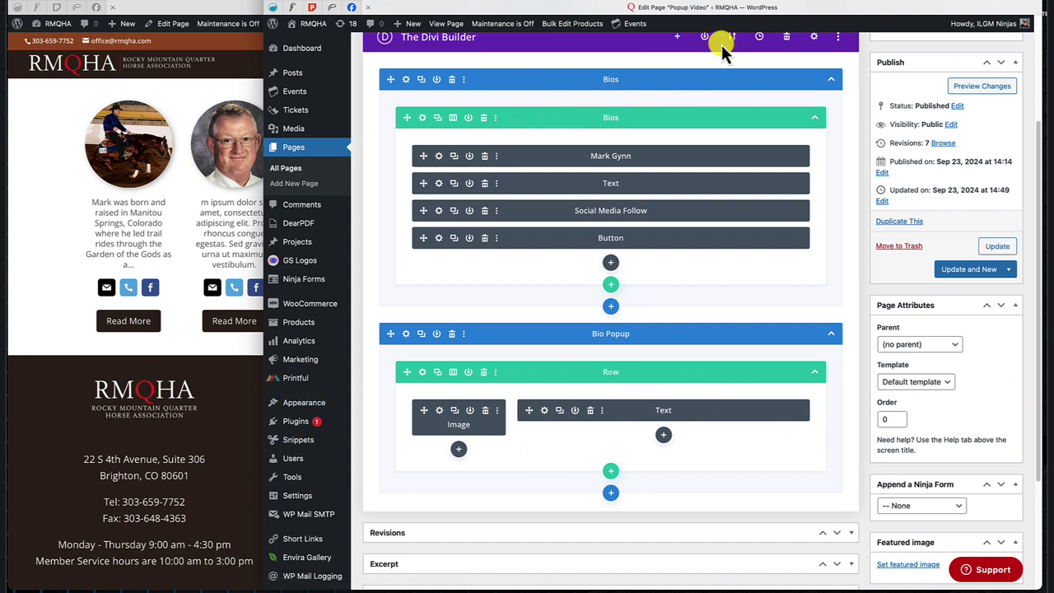
Label the row 'Boo Template' and save it to the Divi Library as 'Bio Template'.
click(605, 118)
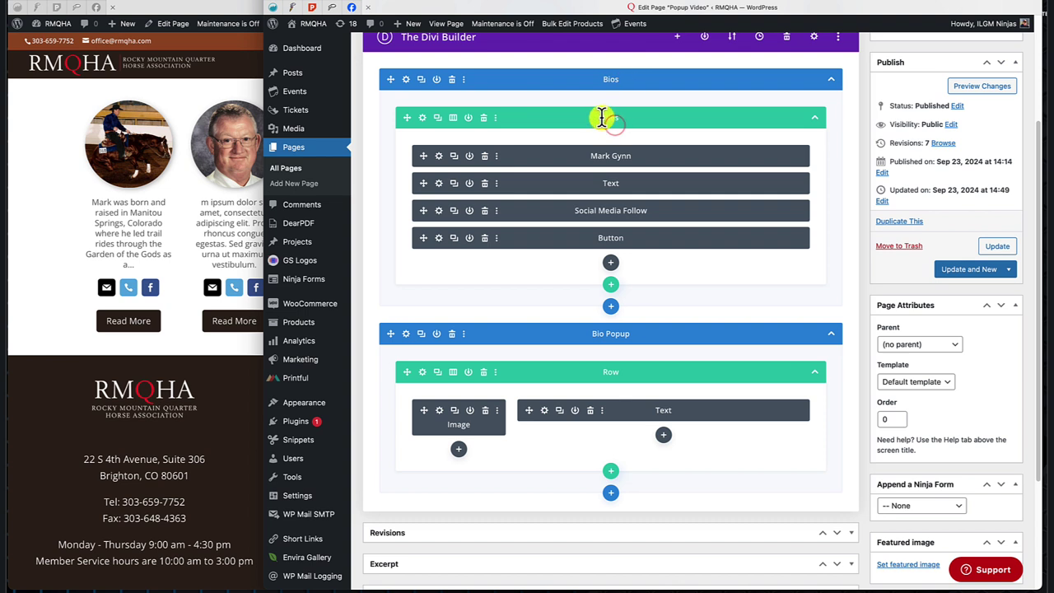
text(Boo Template)
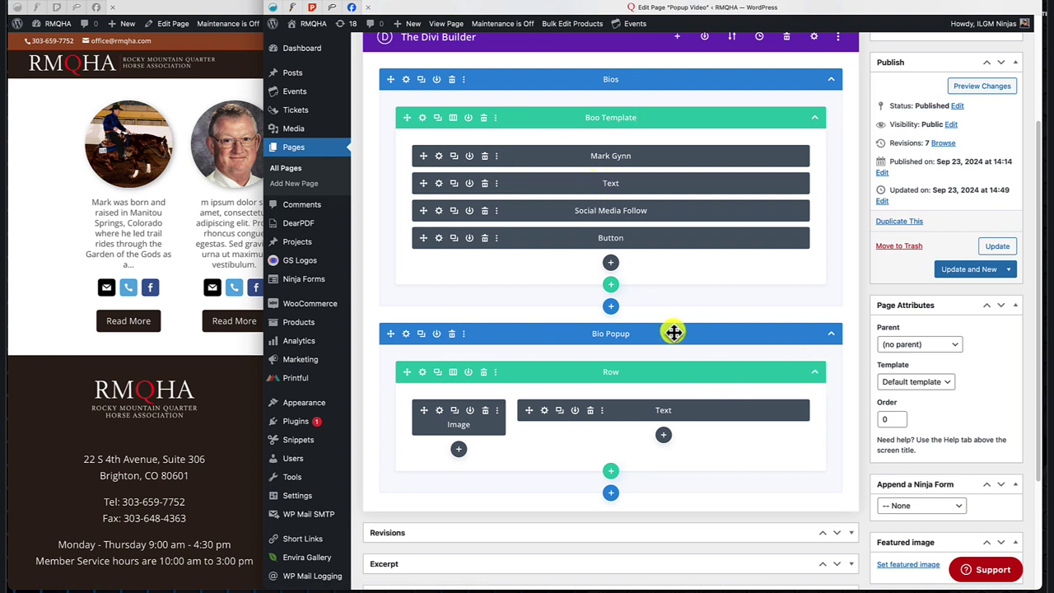
click(496, 120)
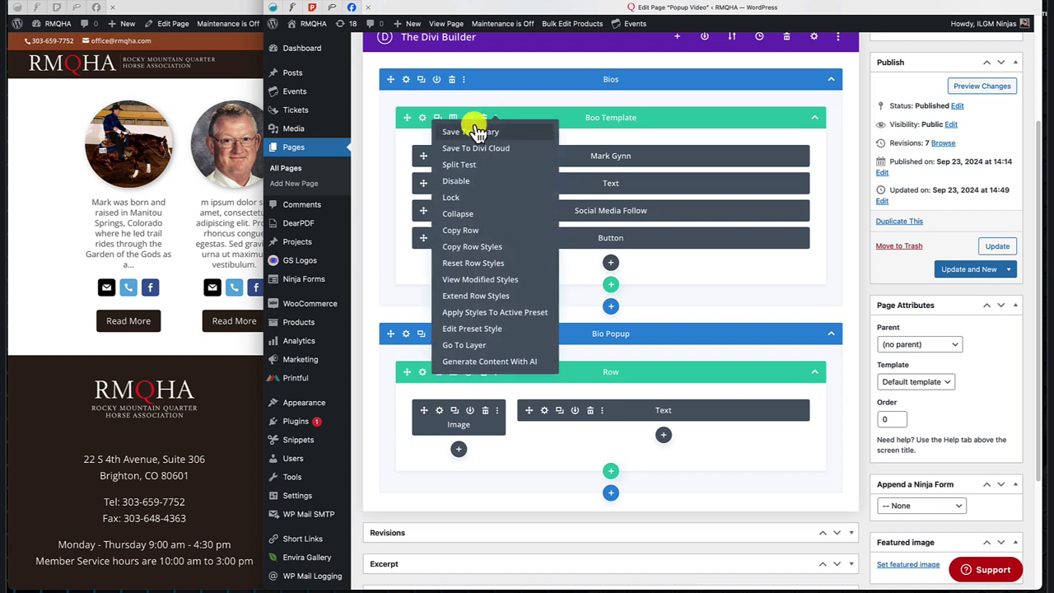
click(473, 131)
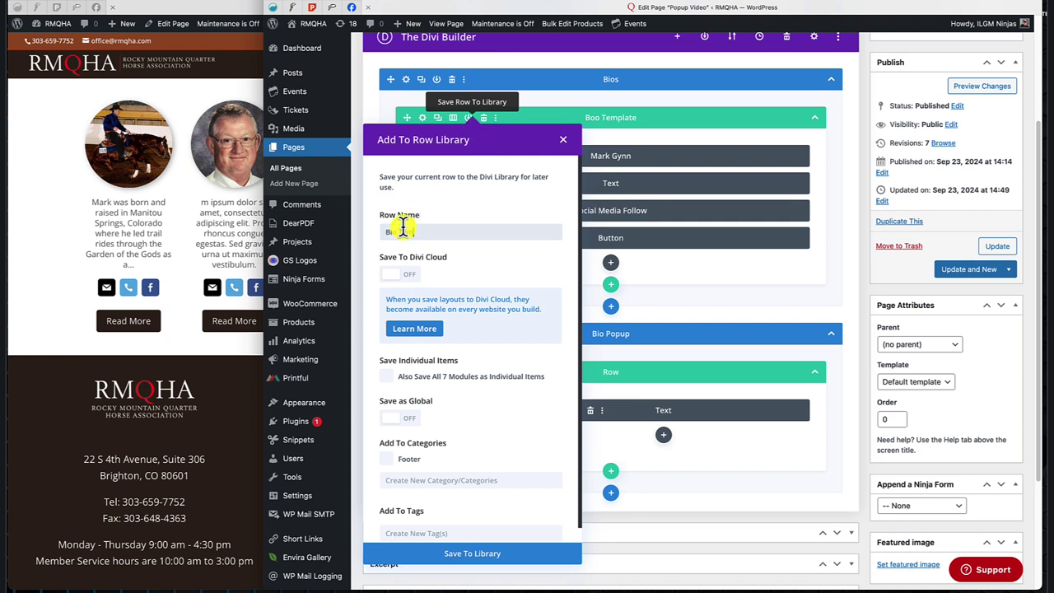
text(Bio Template)
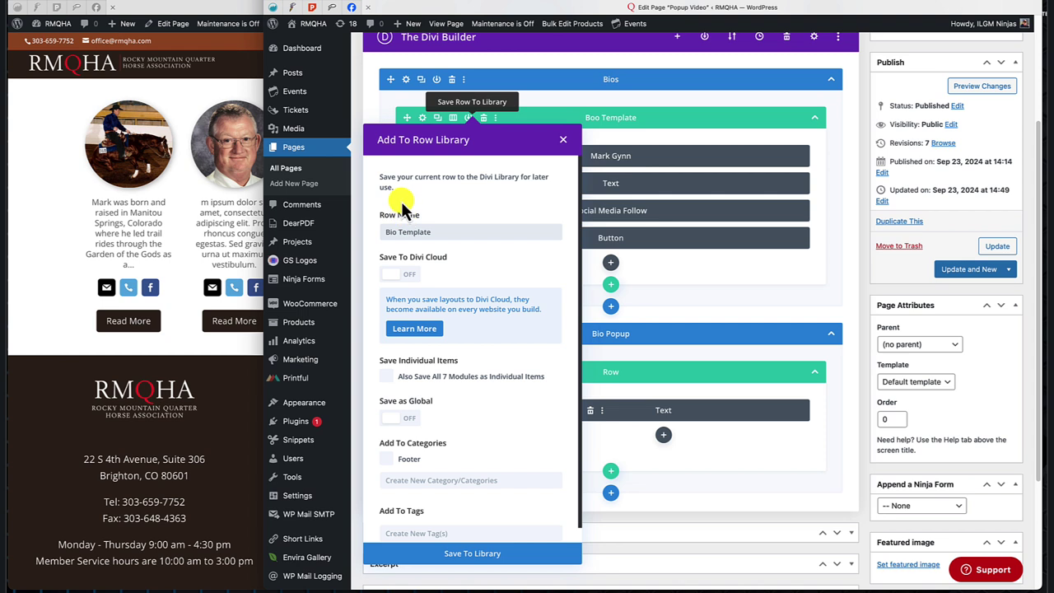
click(482, 555)
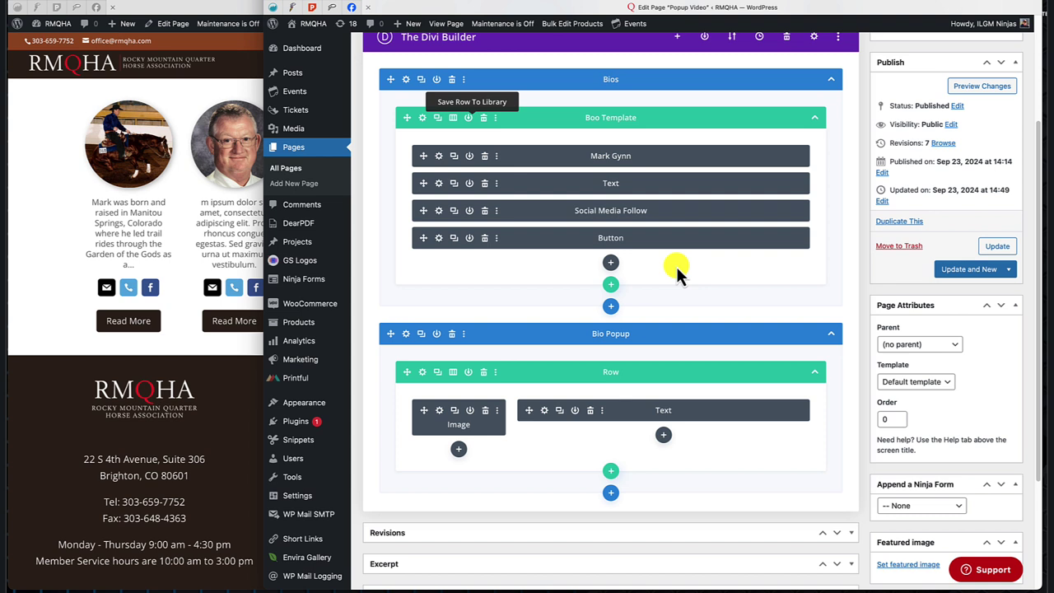
Store the Bio Popup section in the Divi Library under the name 'Bio Popup'.
click(463, 334)
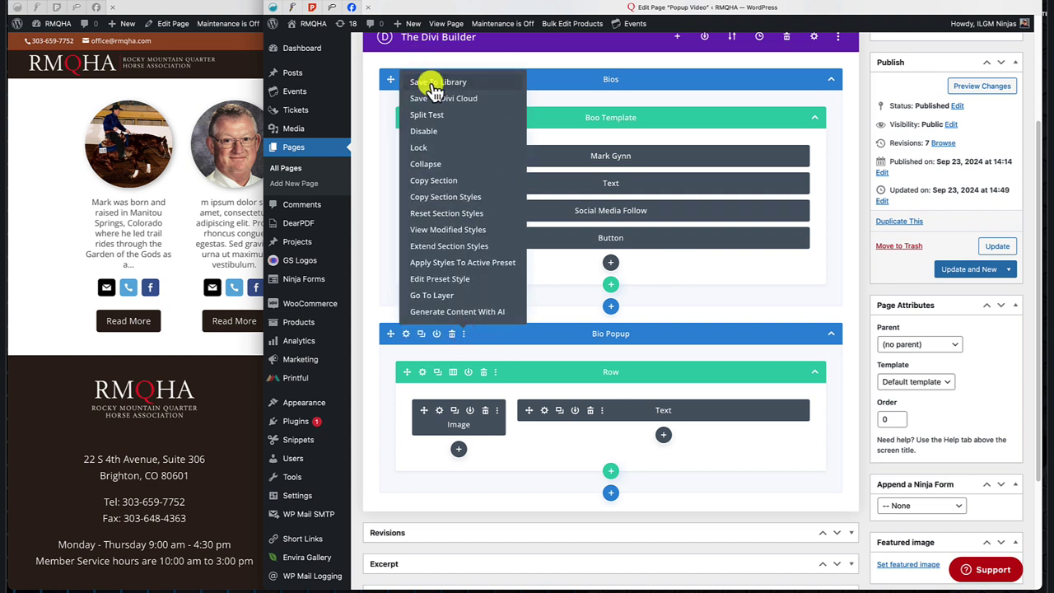
click(431, 83)
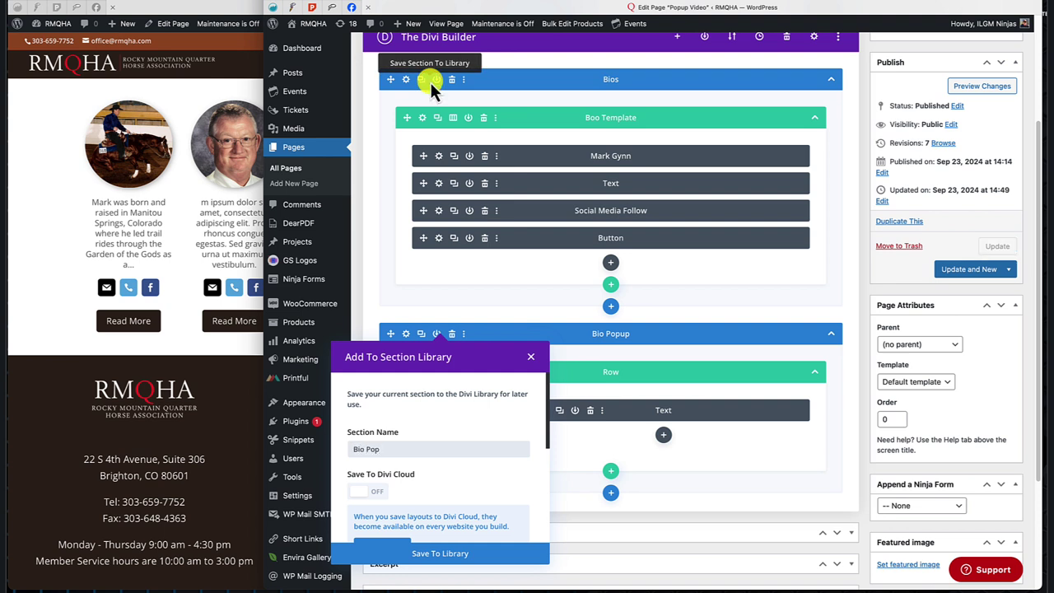
text(Bio Popup)
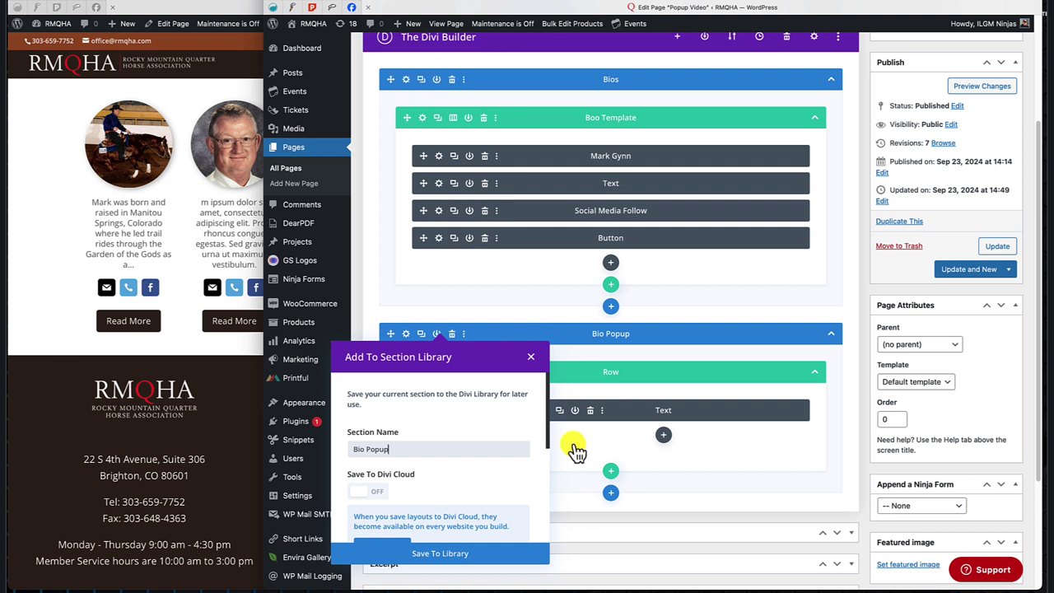
click(456, 555)
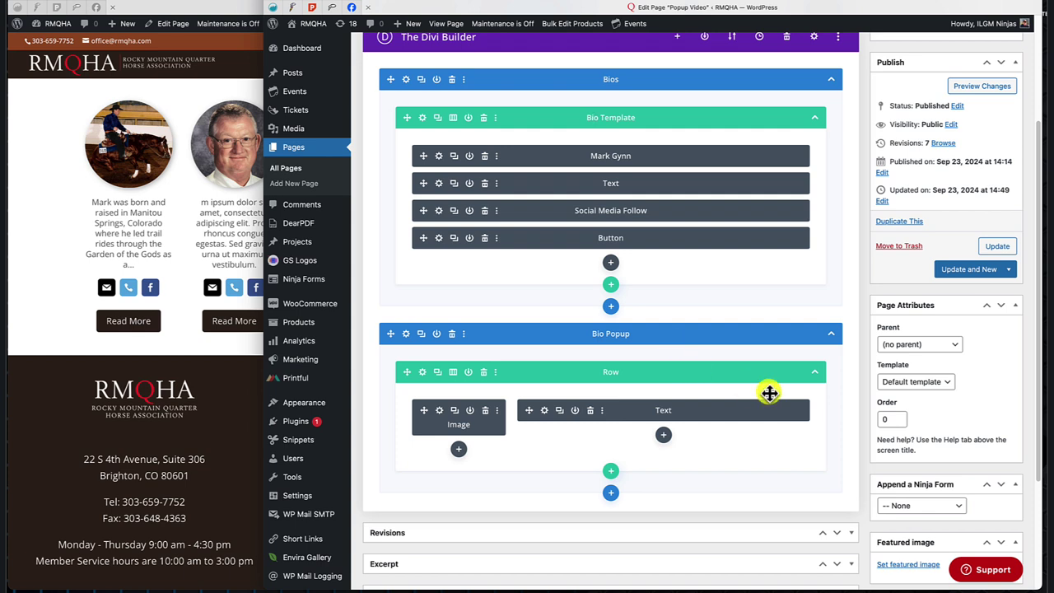
scroll(769, 393, up, 4)
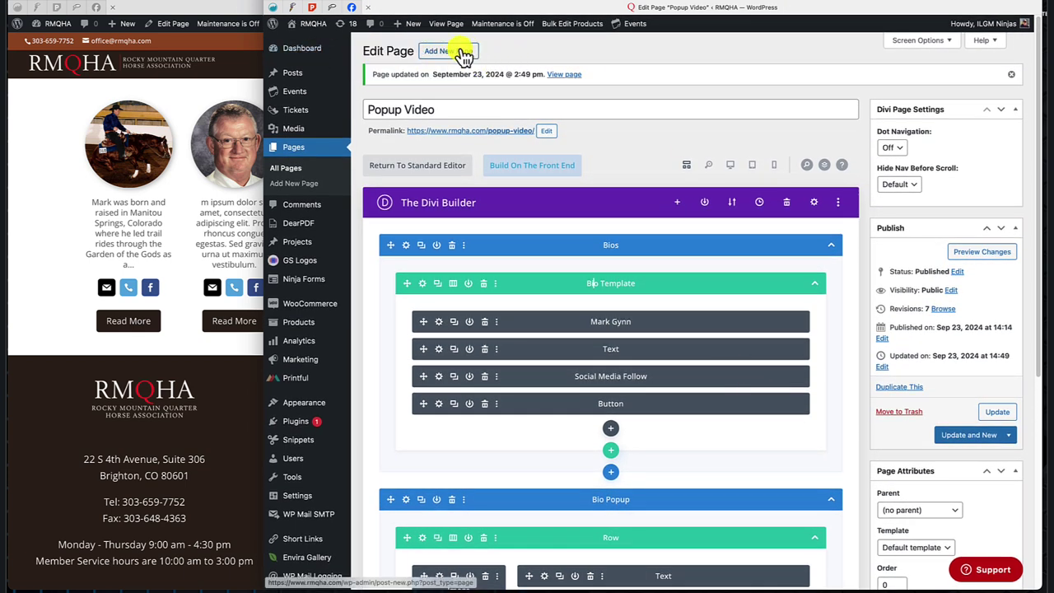
Add a new page, switch it to the Divi Builder, and choose Build From Scratch.
click(458, 51)
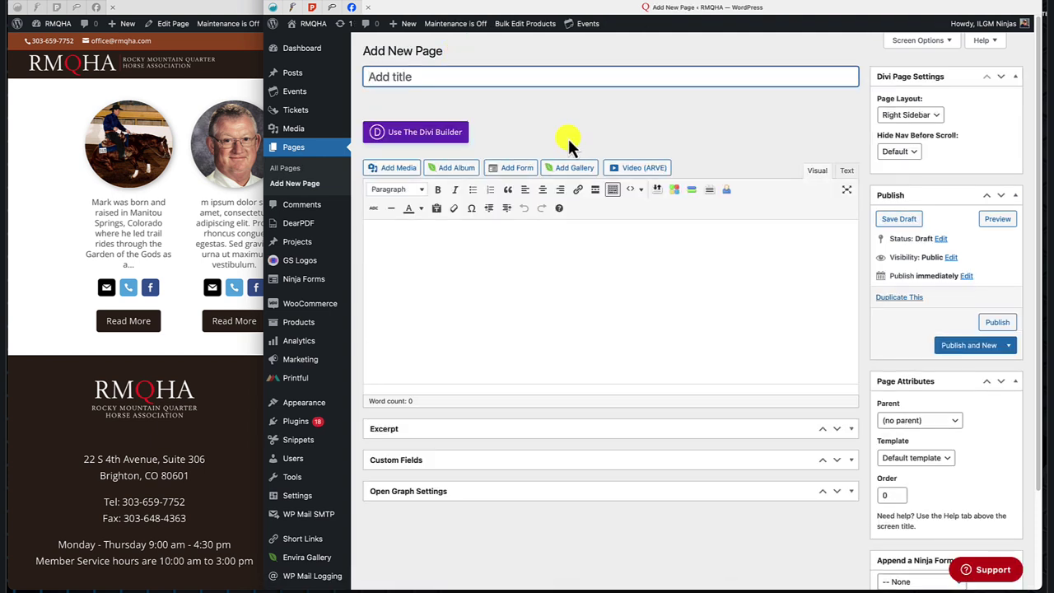
click(411, 134)
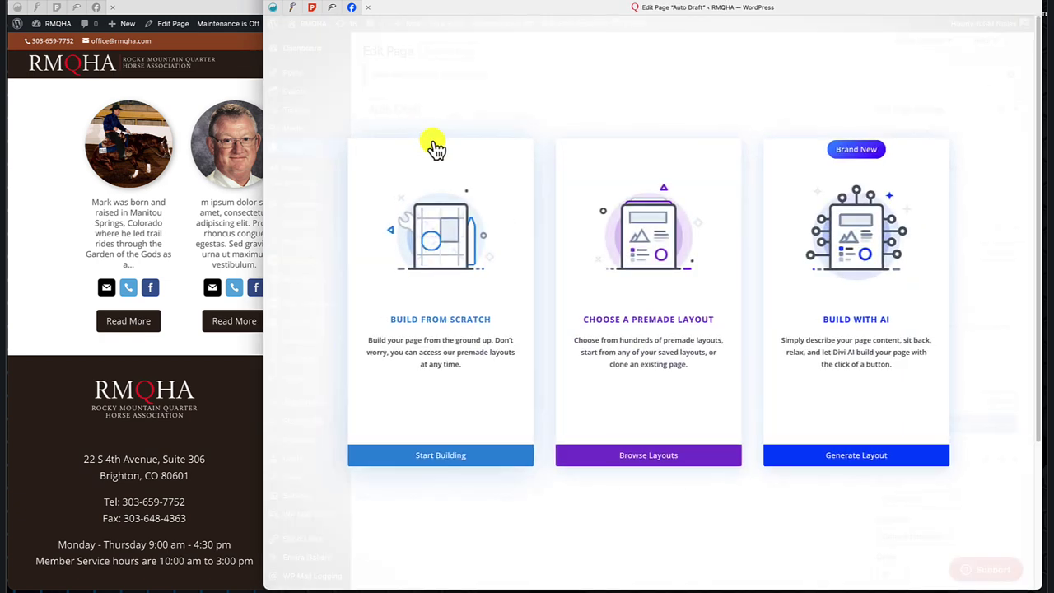
click(454, 455)
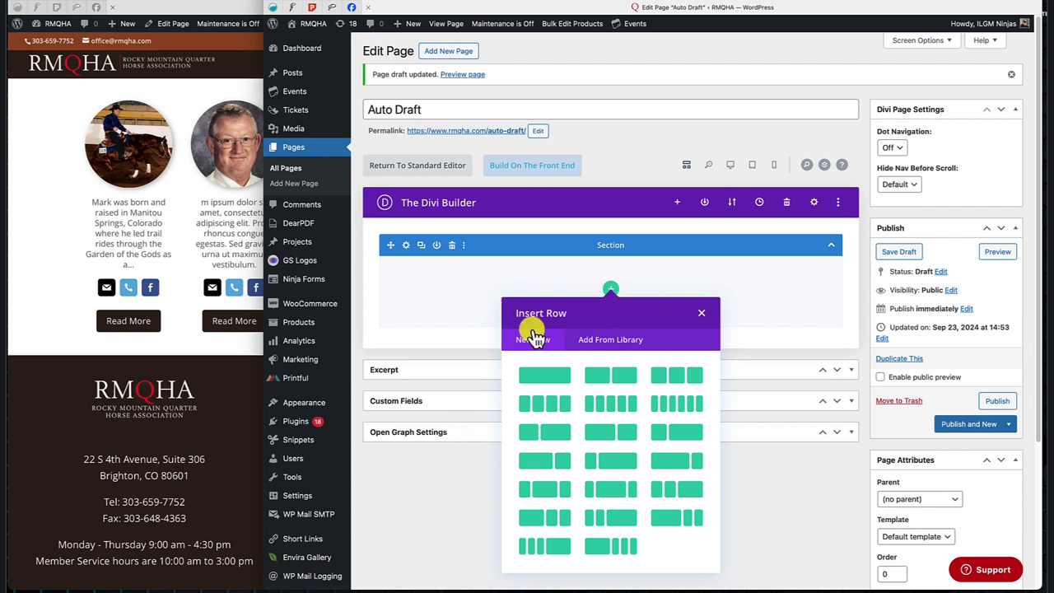
Insert the library's Bio Template row, picked from the list view, into the section.
click(604, 340)
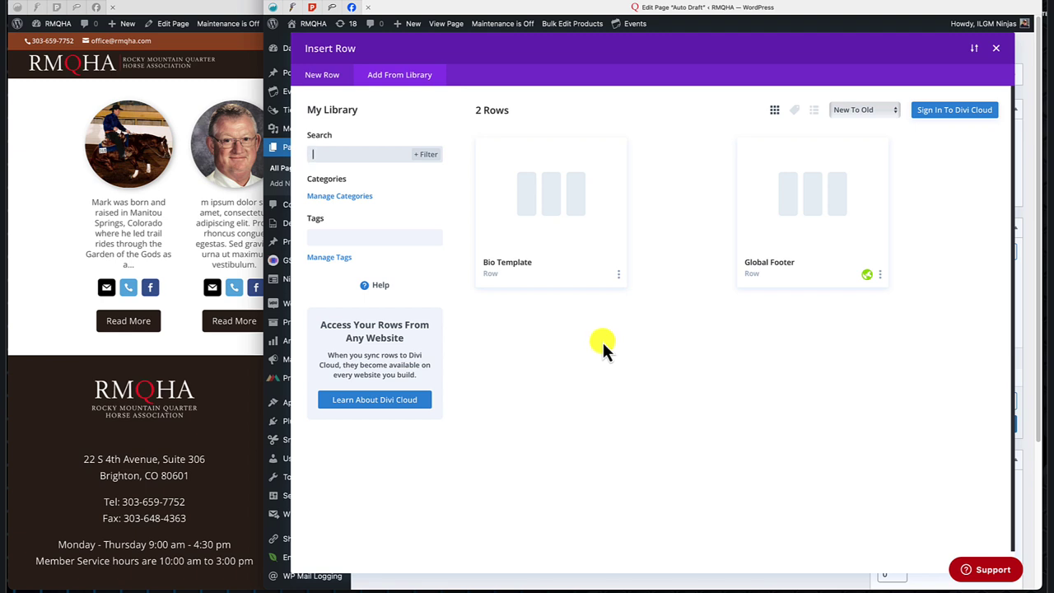
click(815, 111)
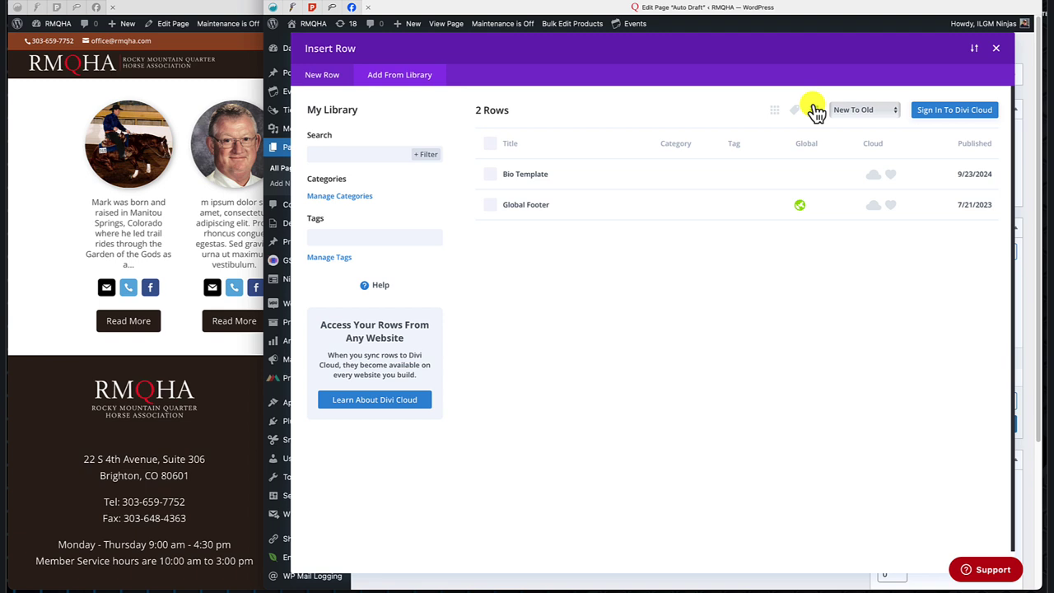
click(533, 173)
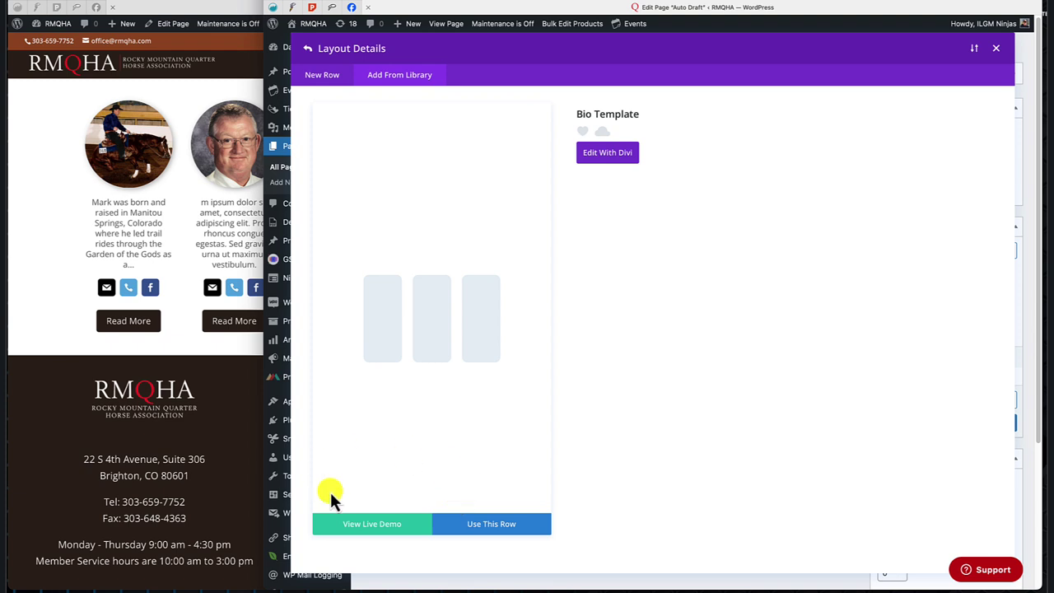
click(496, 524)
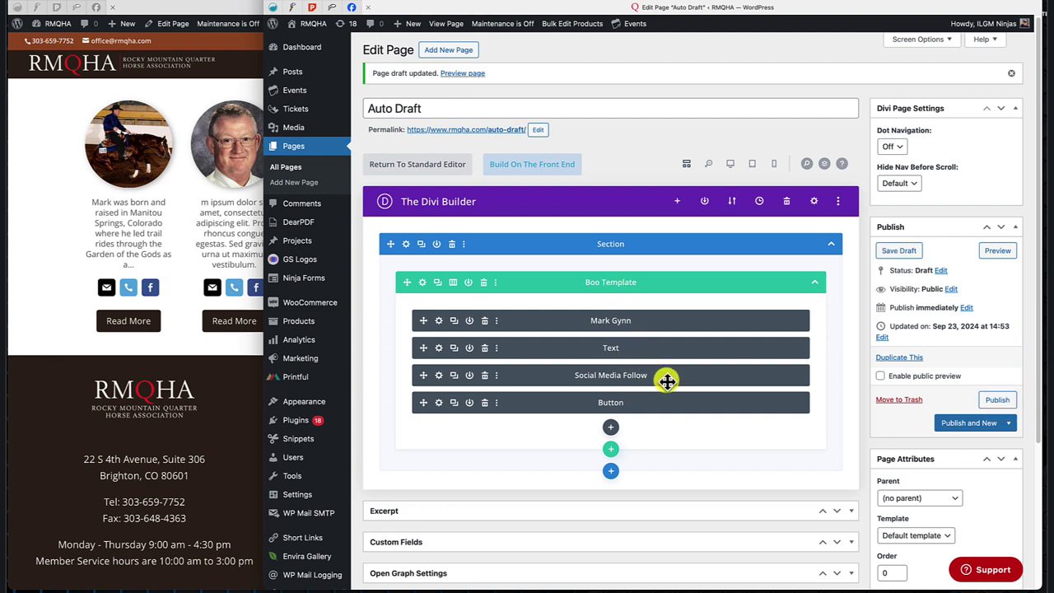
Add a section below containing the library's Bio Popup section with Image and Text modules.
click(611, 471)
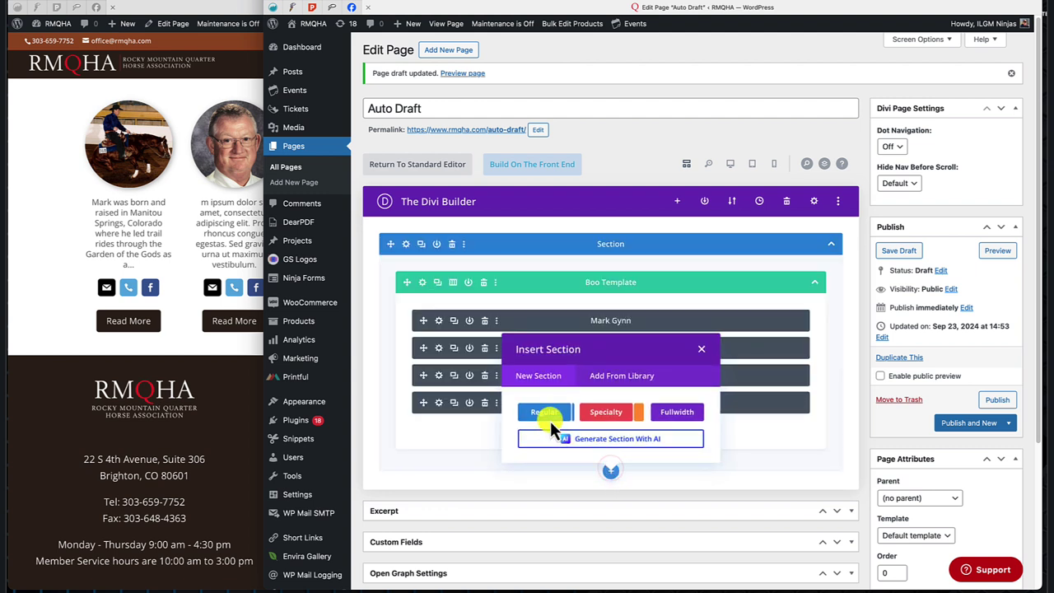
click(627, 380)
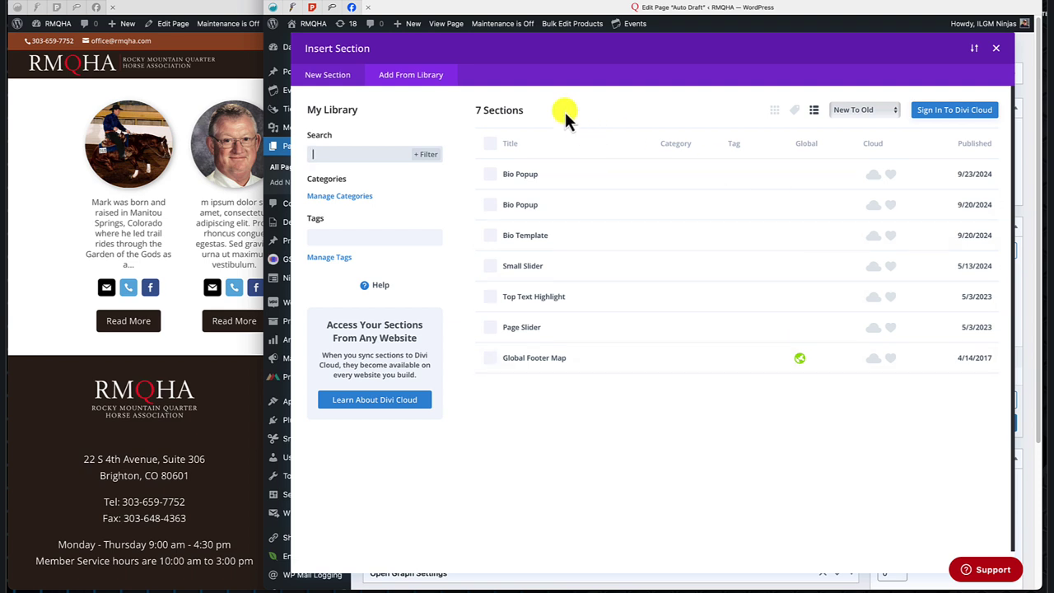
click(525, 177)
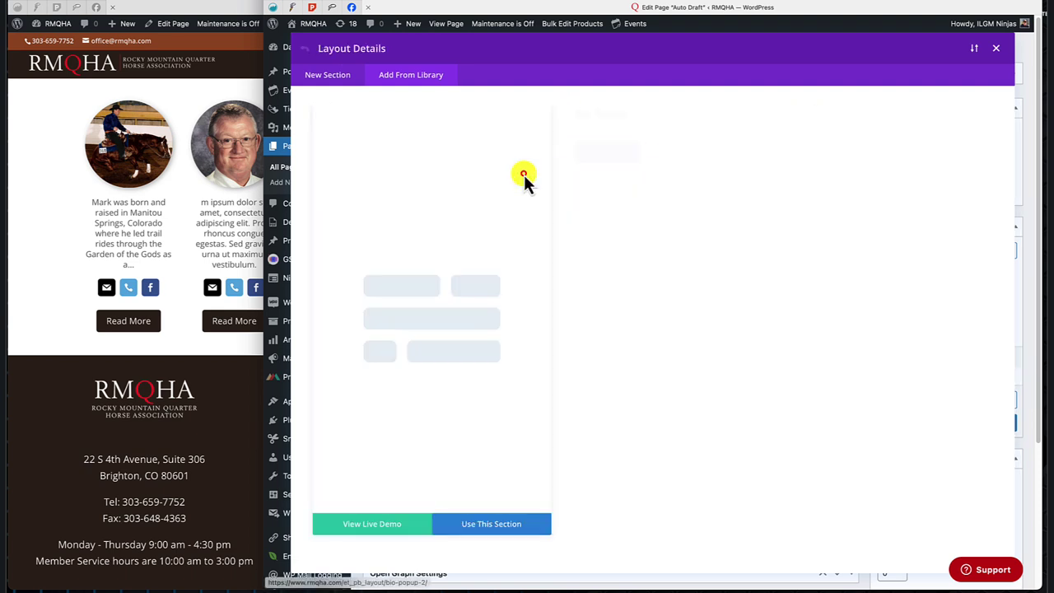
click(492, 527)
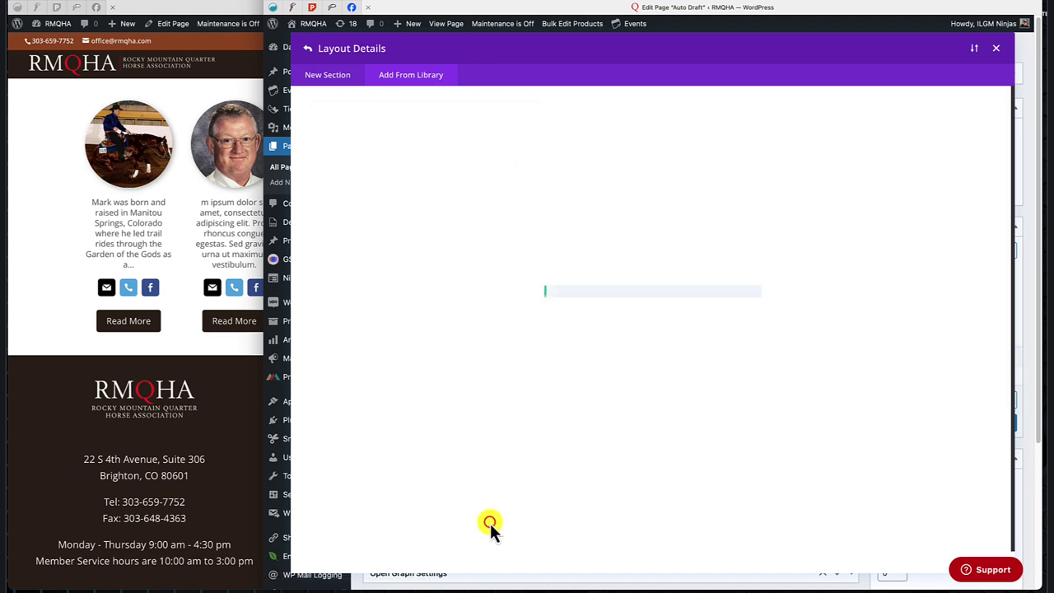
scroll(489, 524, down, 4)
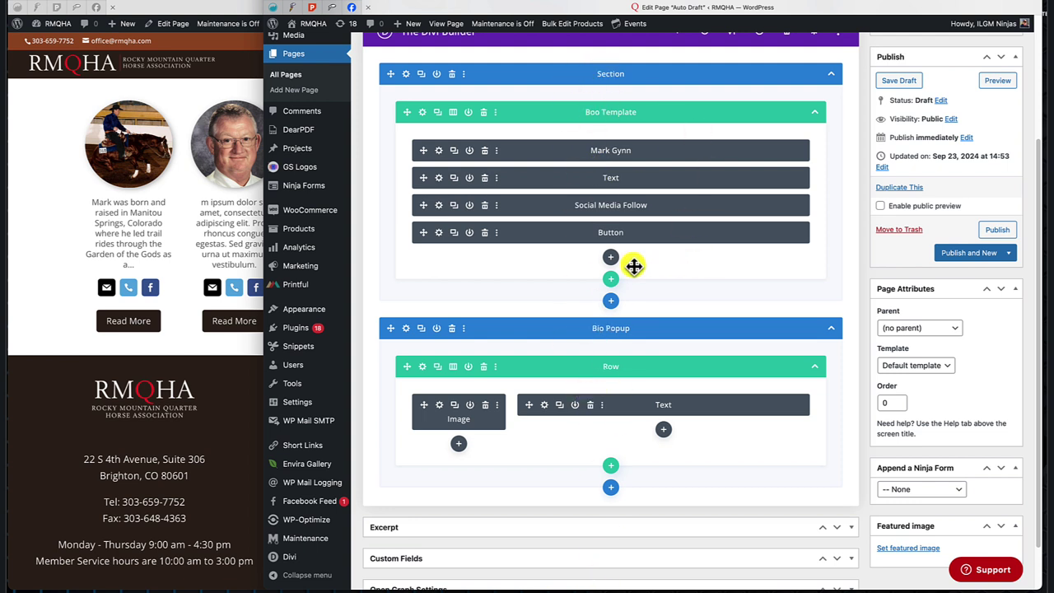
Change the inserted Bio Template row's column structure to the six-column layout.
click(453, 112)
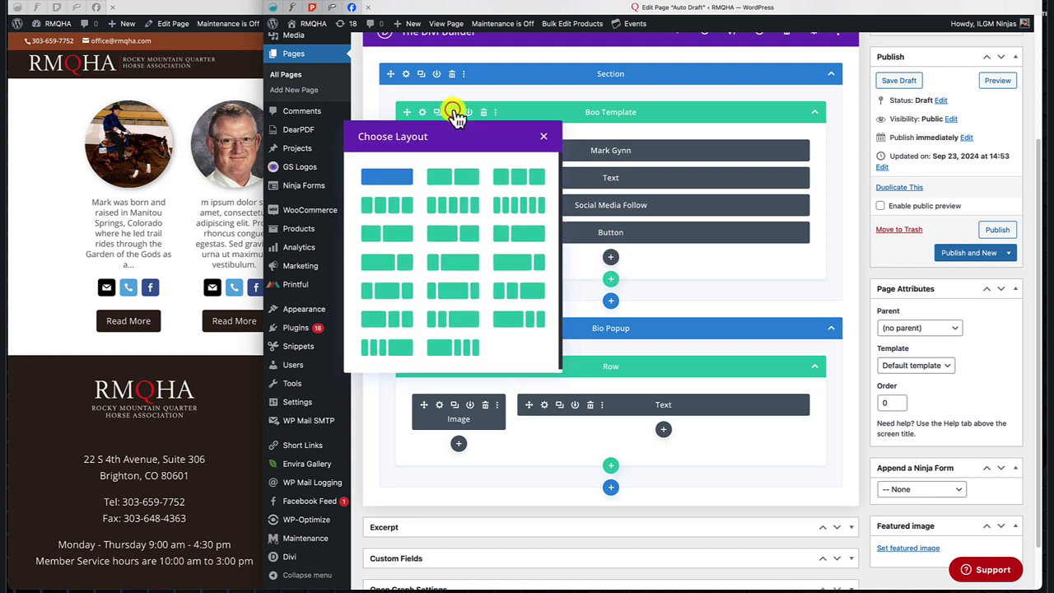
click(520, 210)
scroll(823, 367, down, 3)
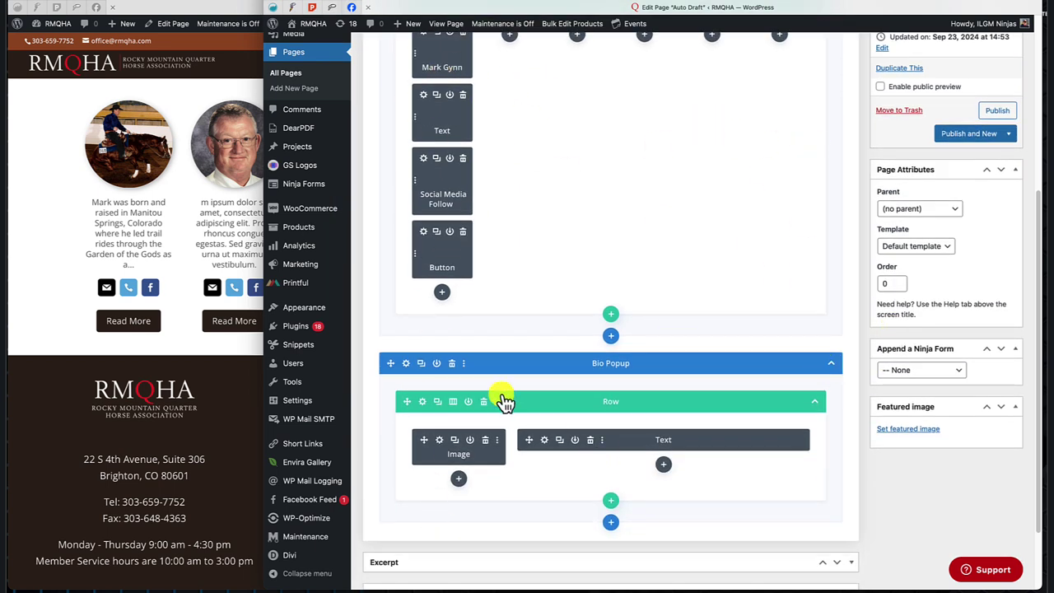
scroll(684, 246, up, 5)
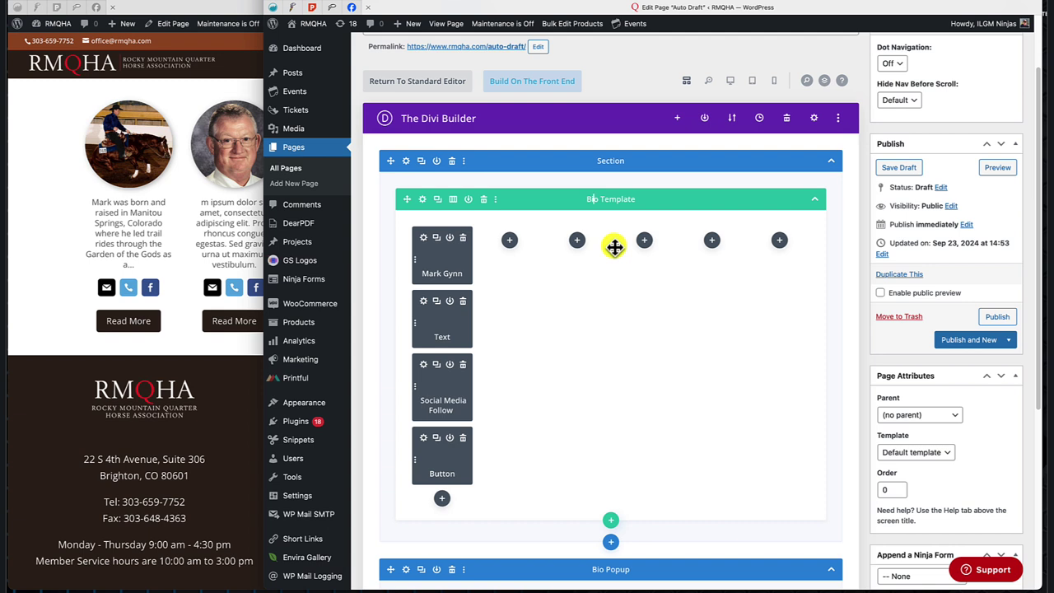
Insert a second Bio Template row from the library beneath the six-column row.
click(612, 520)
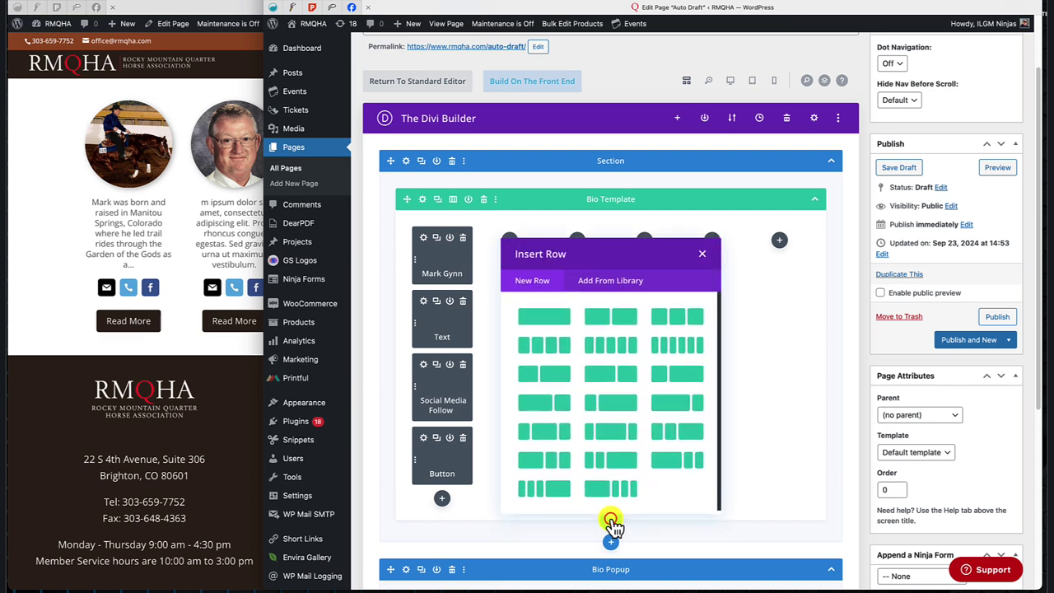
click(623, 279)
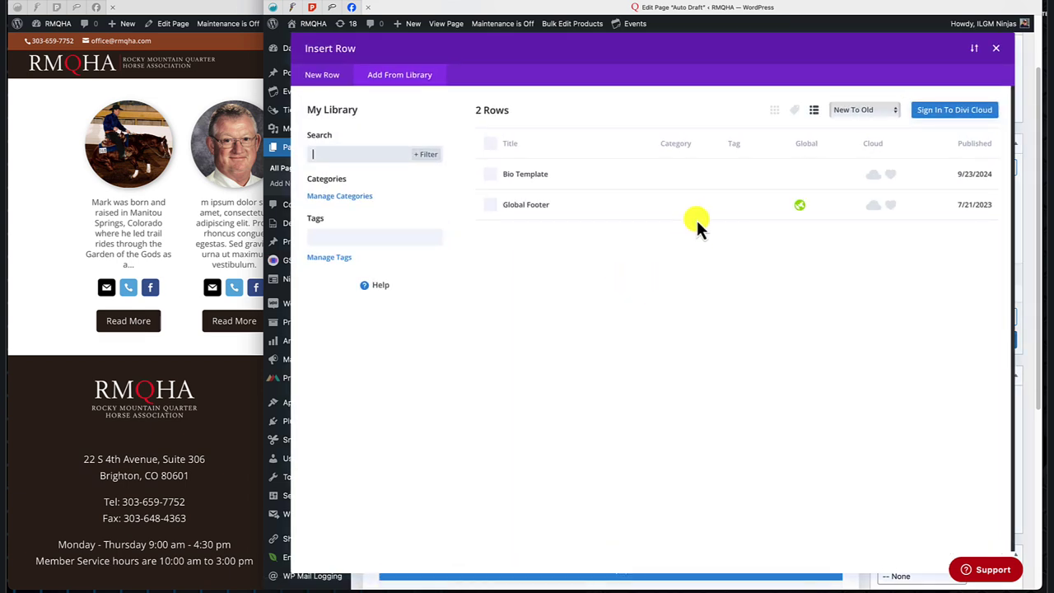
click(528, 175)
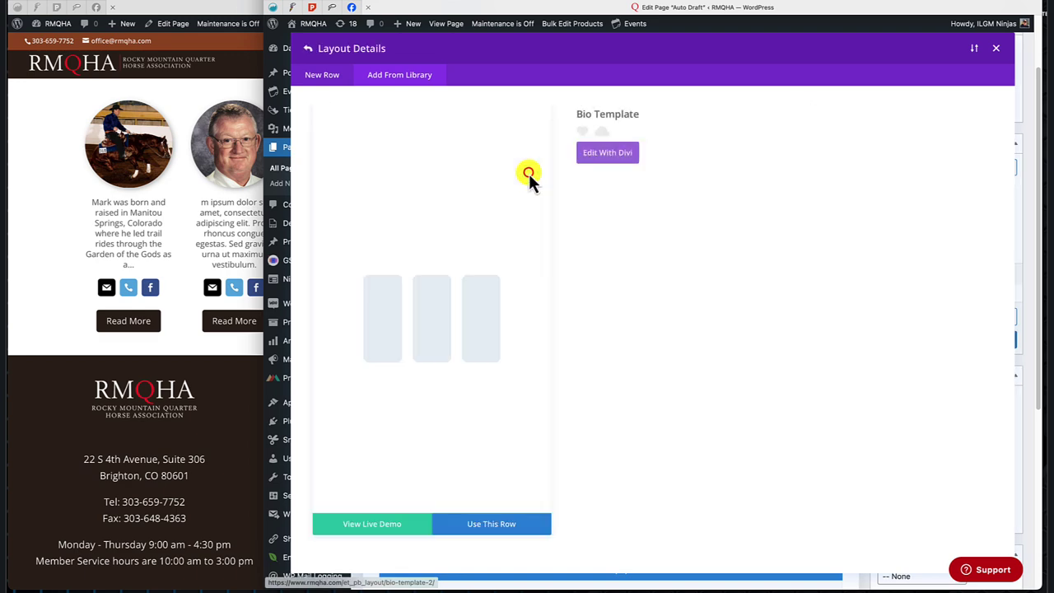
click(499, 525)
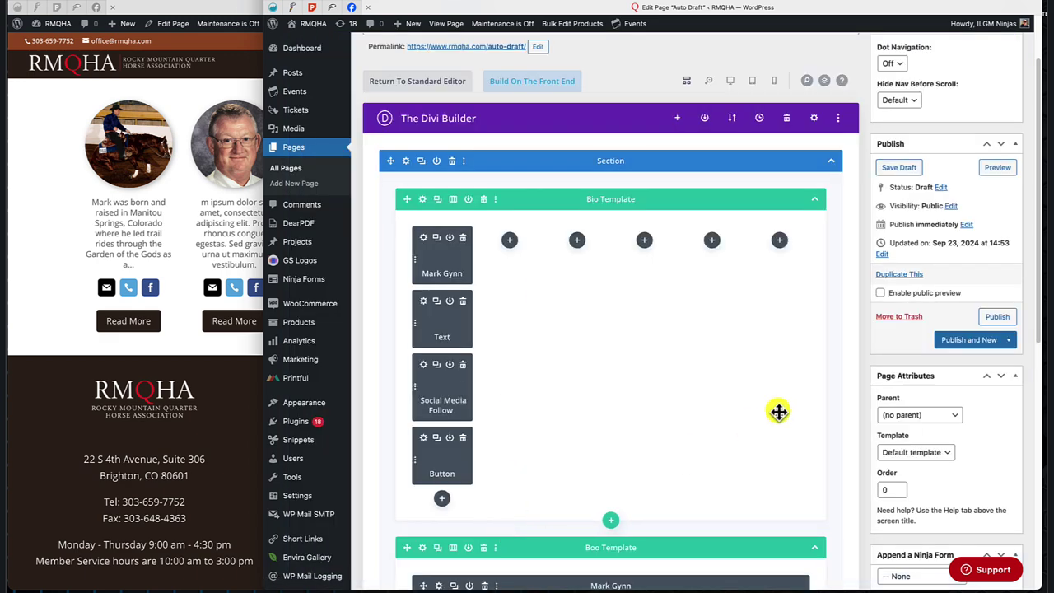
scroll(778, 409, down, 4)
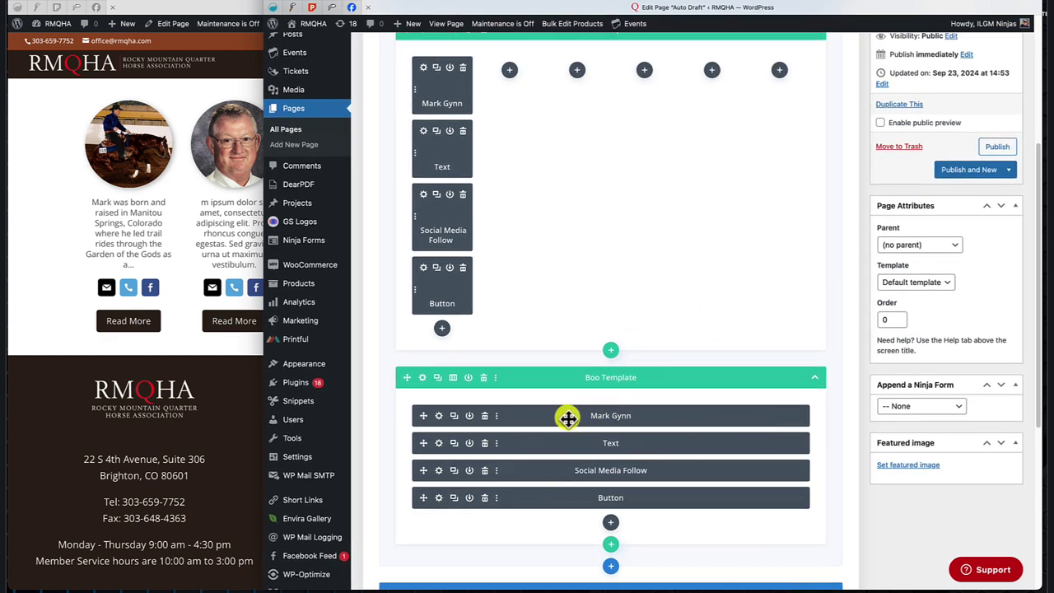
Drag the name, Text, Social Media Follow and Button modules into column 2; delete the Boo Template section.
drag(568, 419, 512, 72)
drag(623, 416, 583, 136)
drag(659, 422, 568, 136)
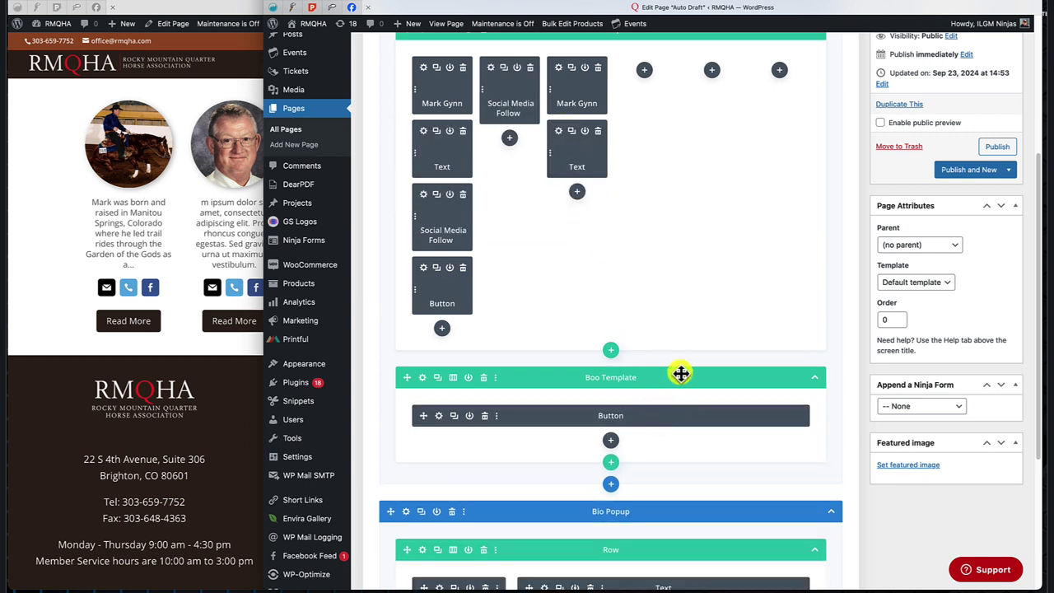
drag(642, 418, 611, 266)
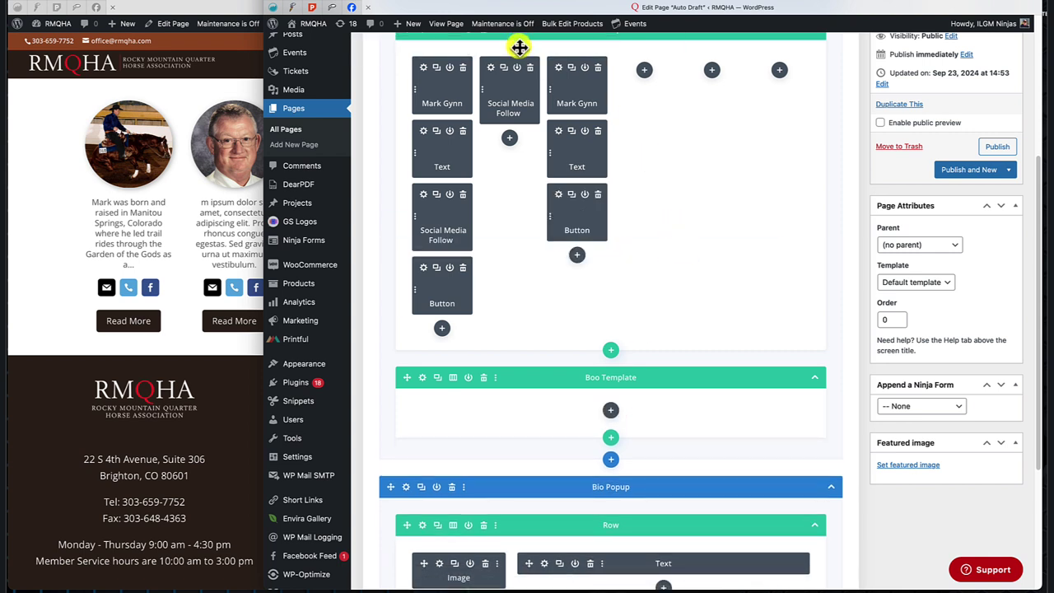
drag(506, 122, 505, 124)
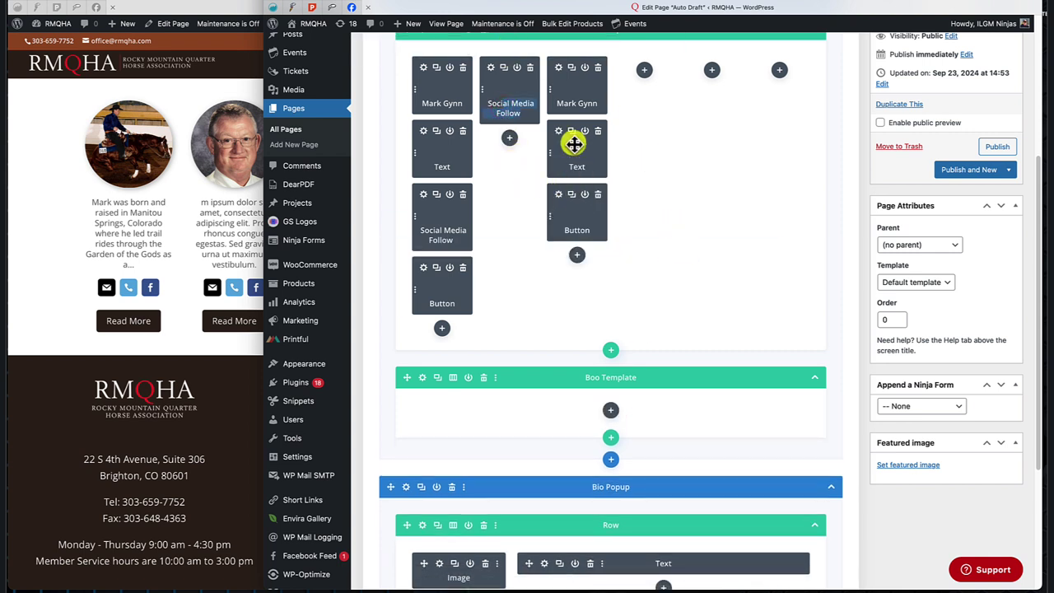
drag(583, 89, 515, 119)
drag(584, 87, 503, 315)
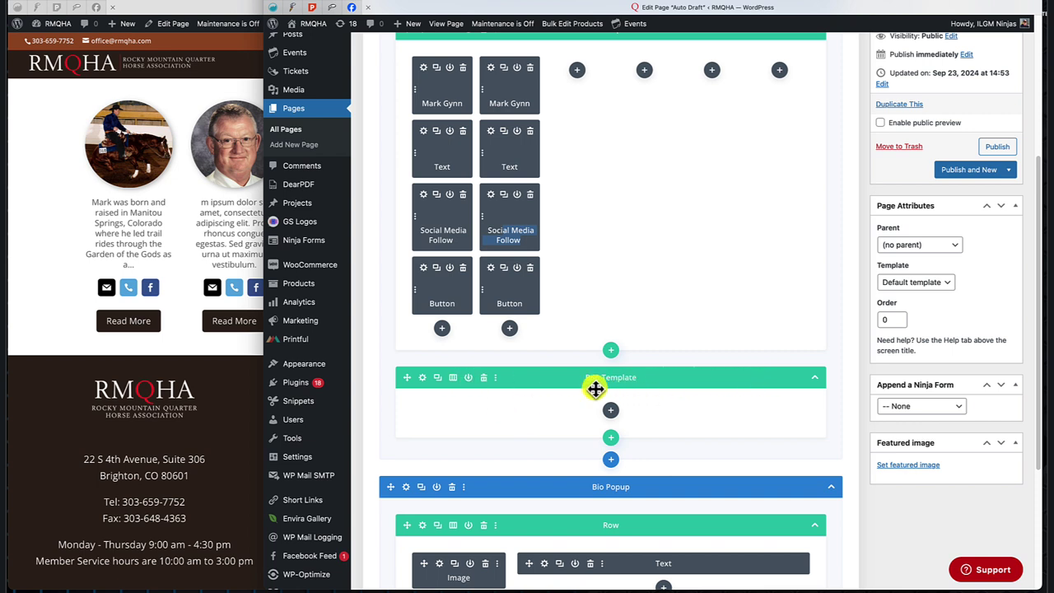
click(484, 378)
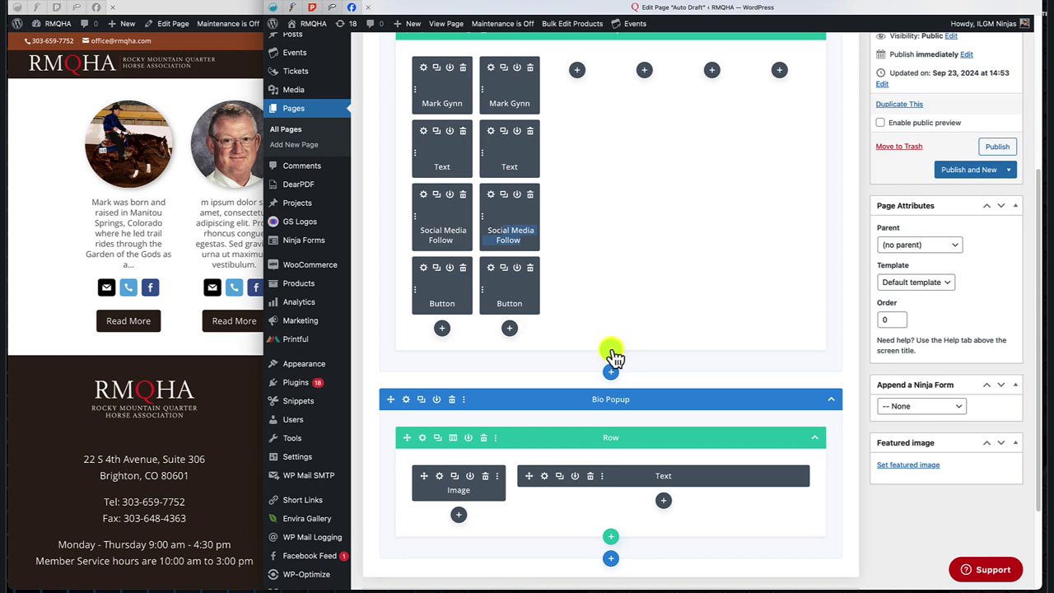
Insert the saved Bio Template row from the library below the bio row and drag its name module into the third column.
click(611, 350)
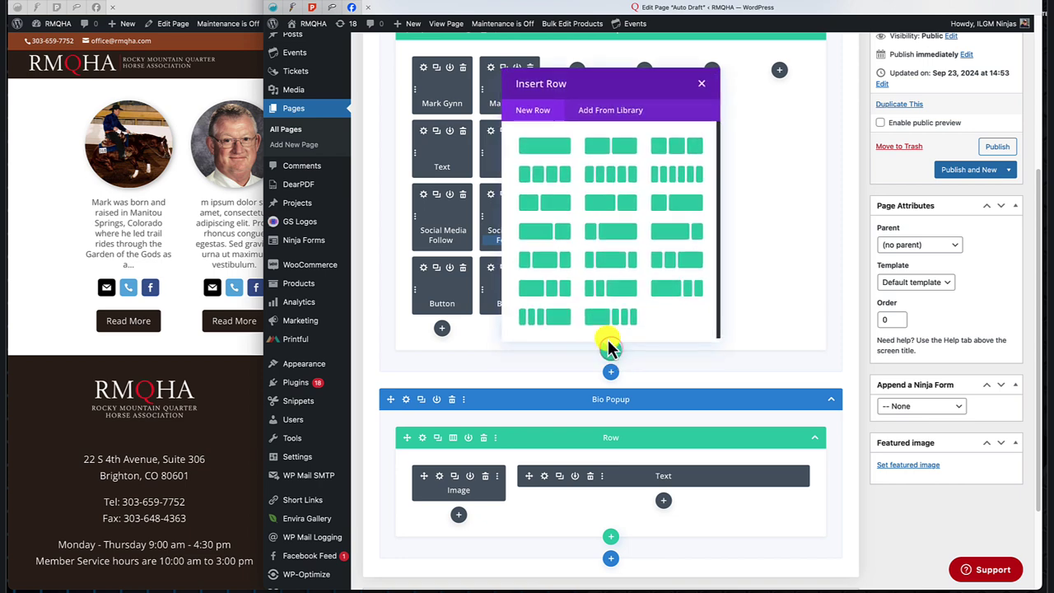
click(616, 110)
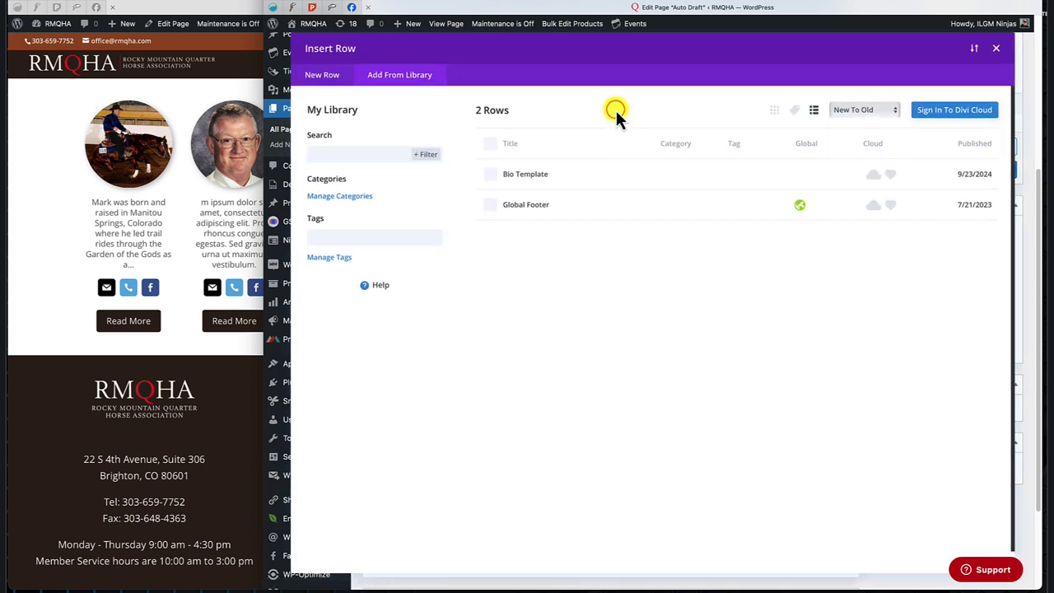
click(536, 173)
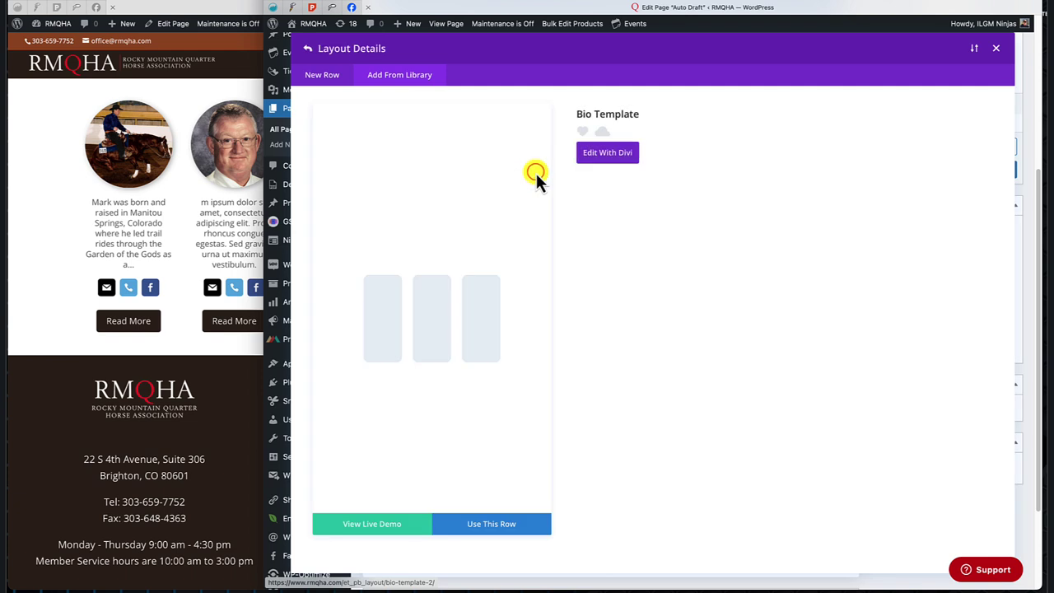
click(497, 524)
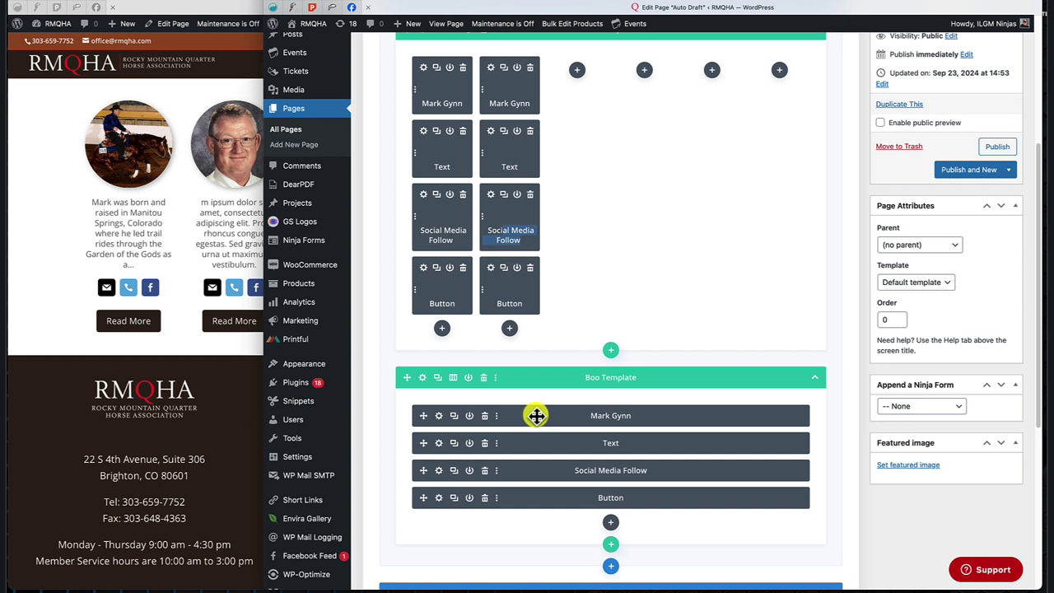
drag(536, 416, 534, 75)
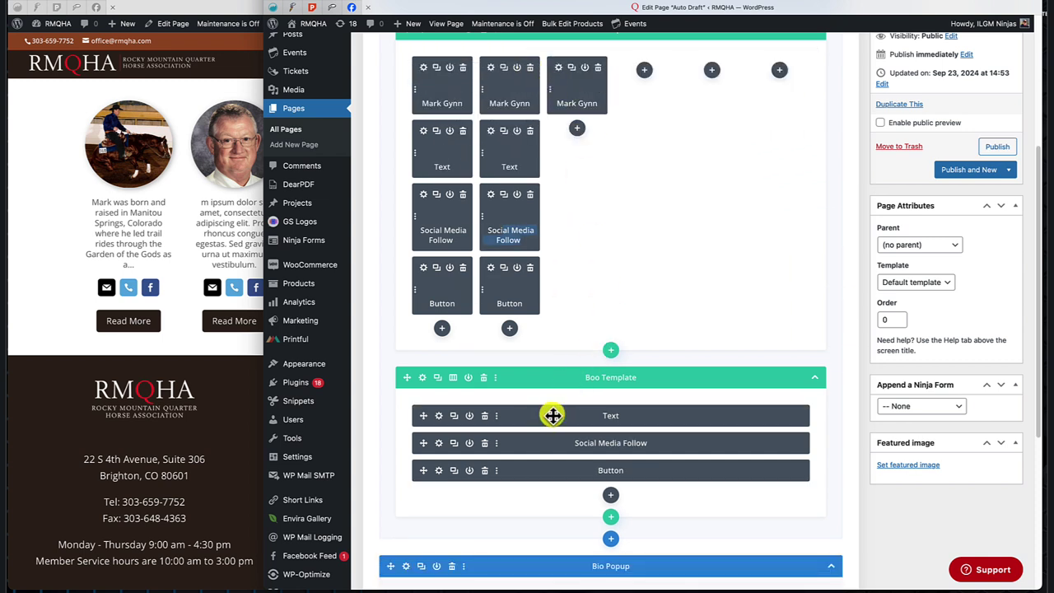
Move the Text, Social Media Follow and Button modules into the third column, then delete the empty leftover row.
drag(552, 416, 539, 144)
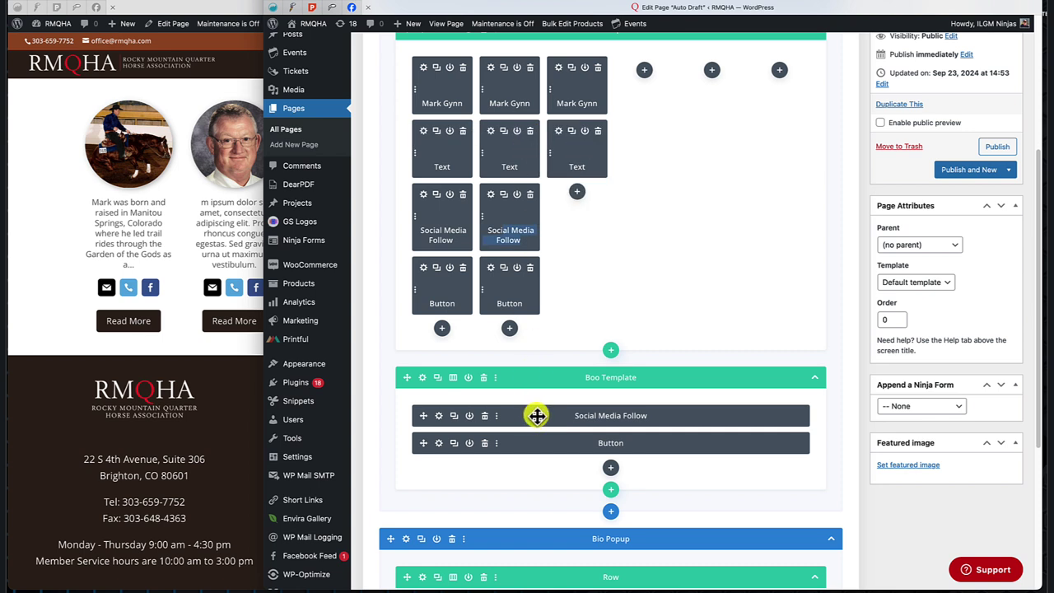
drag(536, 416, 491, 208)
drag(534, 422, 581, 268)
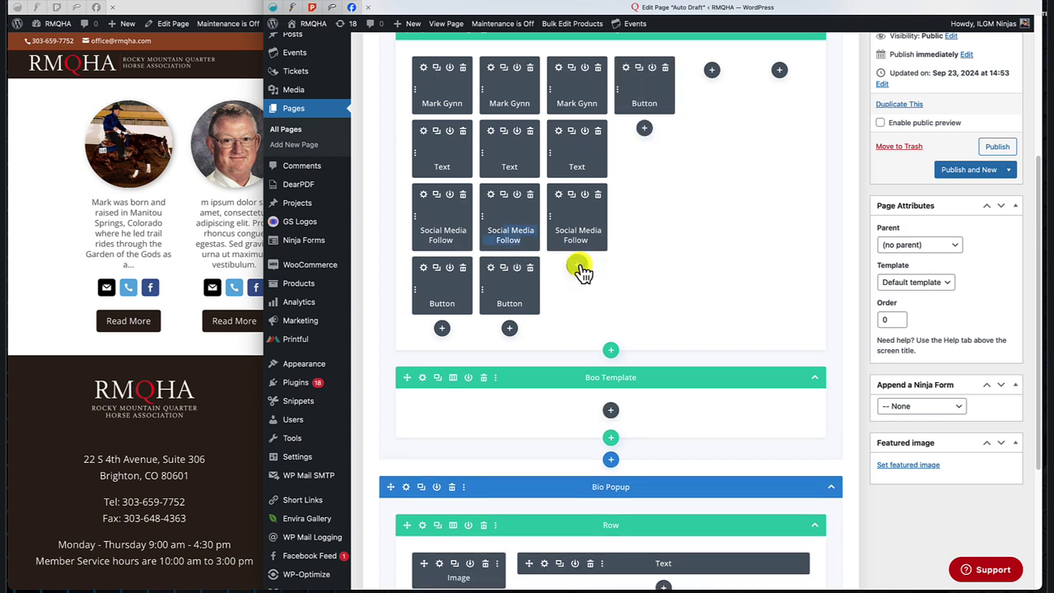
drag(616, 164, 565, 293)
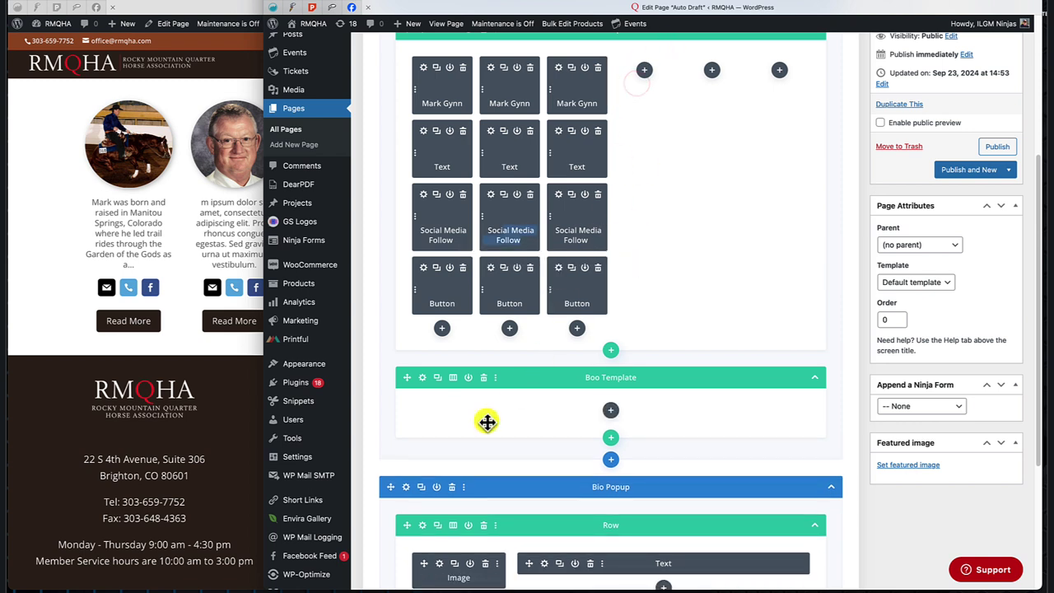
click(481, 379)
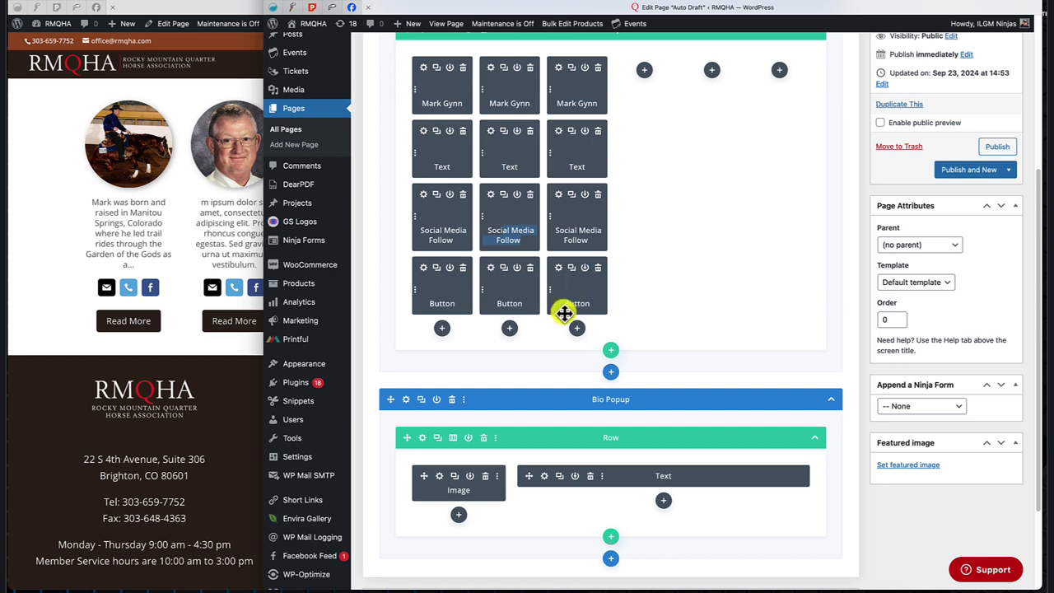
scroll(689, 216, up, 2)
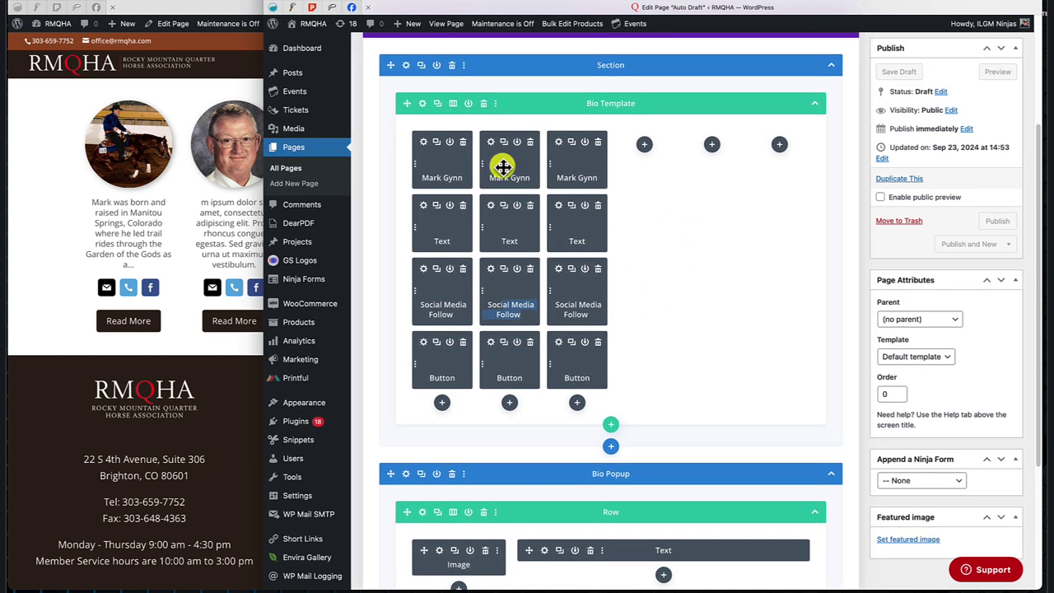
Delete the empty columns from the Bio Template row, leaving three columns.
click(422, 105)
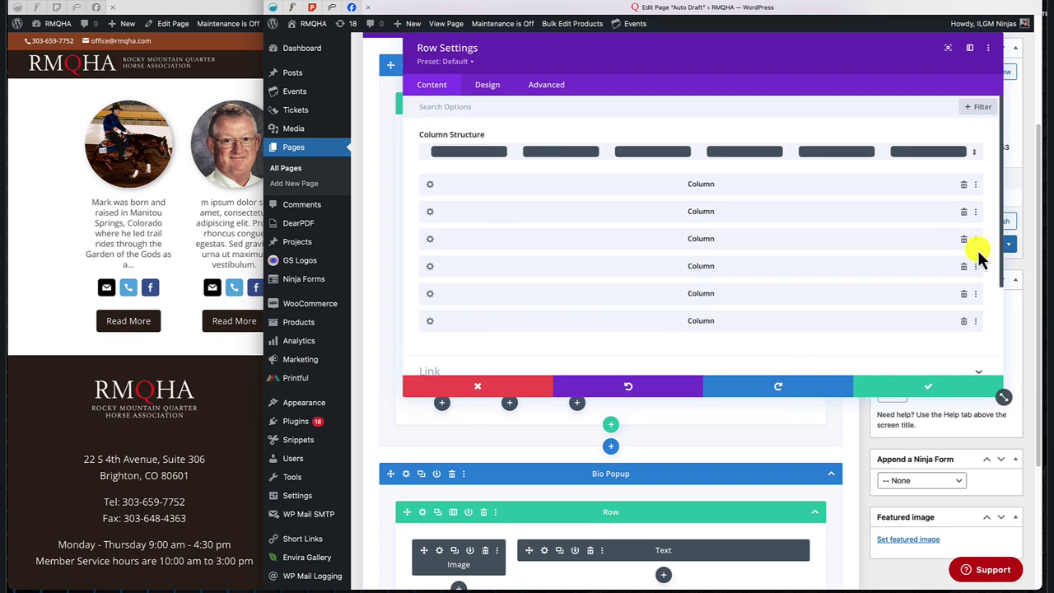
click(487, 388)
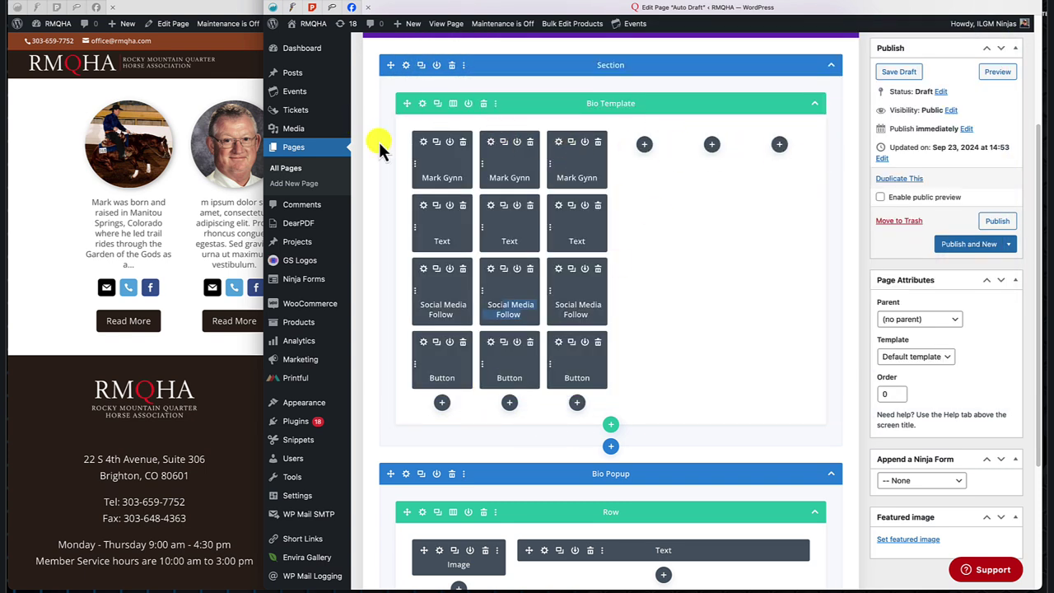
click(423, 105)
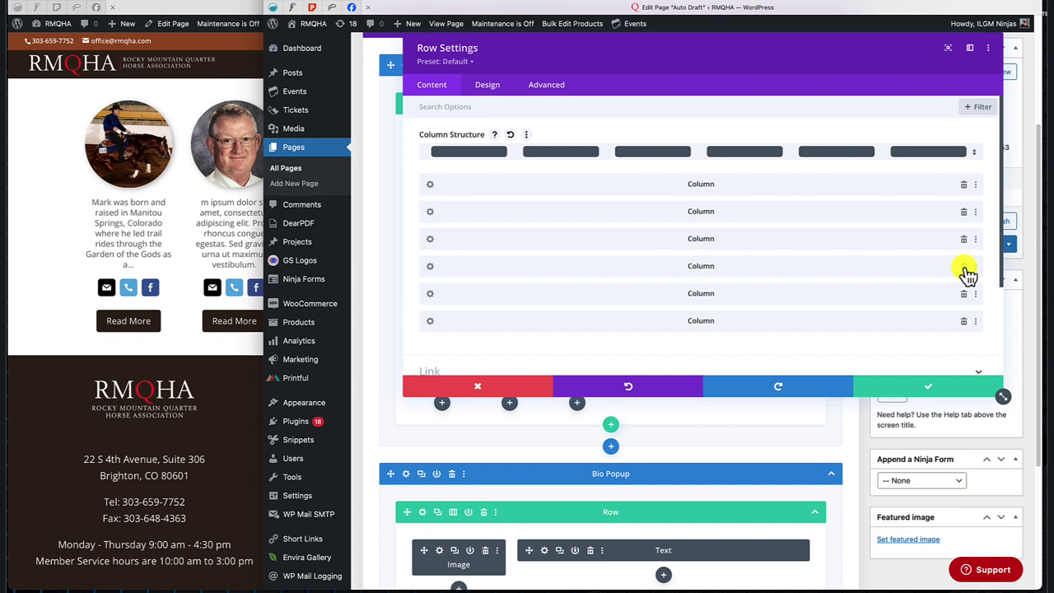
click(964, 268)
click(964, 268)
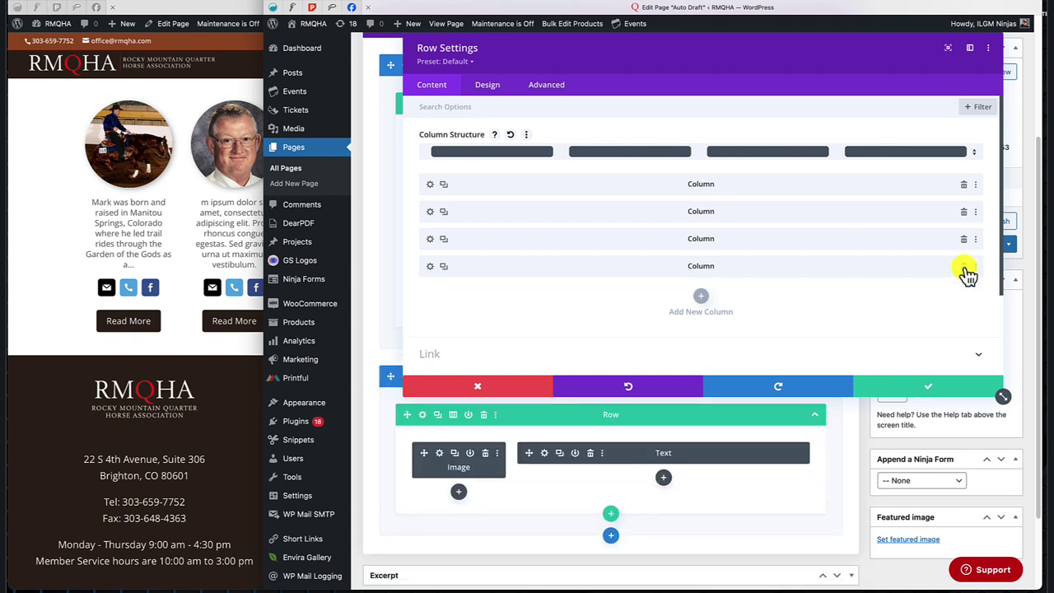
click(963, 268)
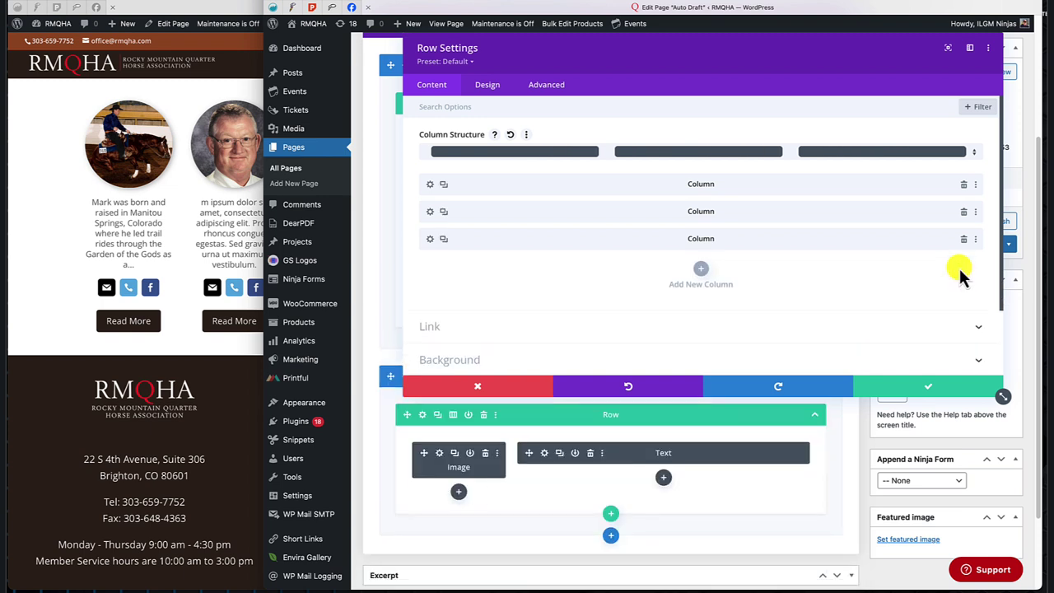
Duplicate the filled Column 3 three times and save the six-column row.
click(444, 239)
click(444, 238)
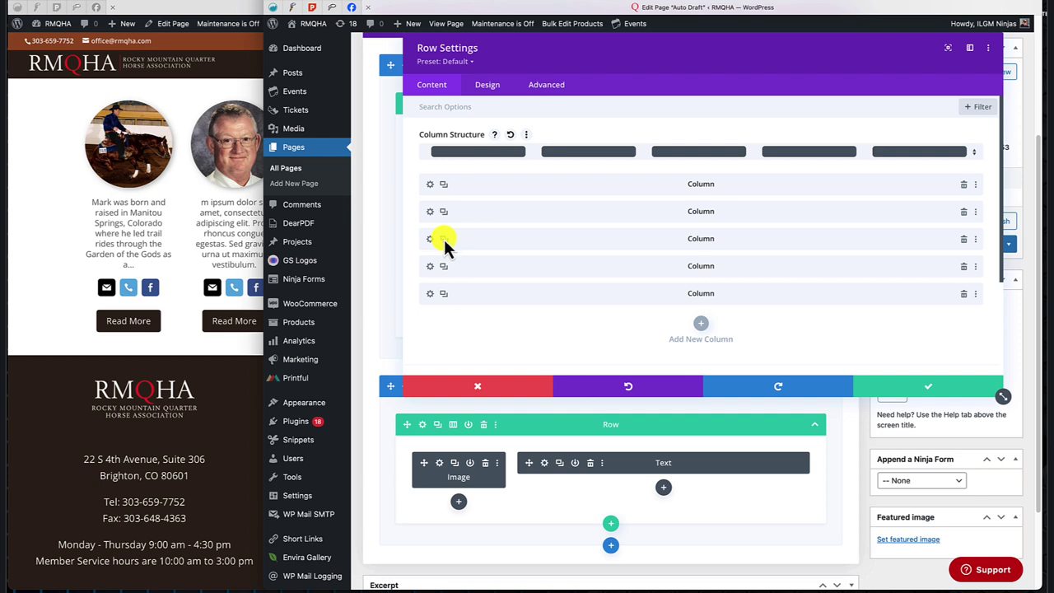
click(444, 239)
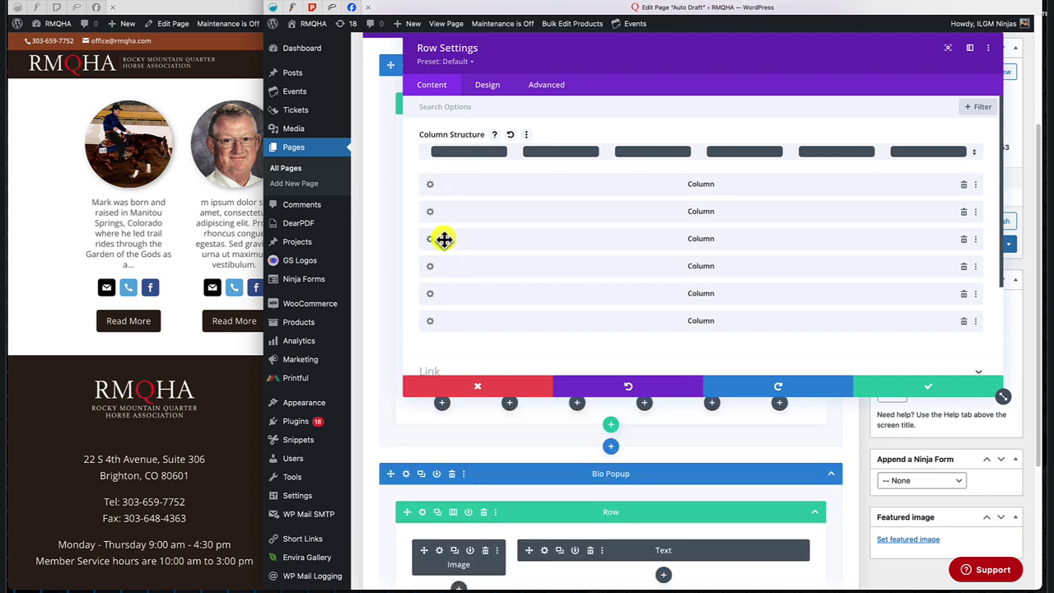
click(928, 387)
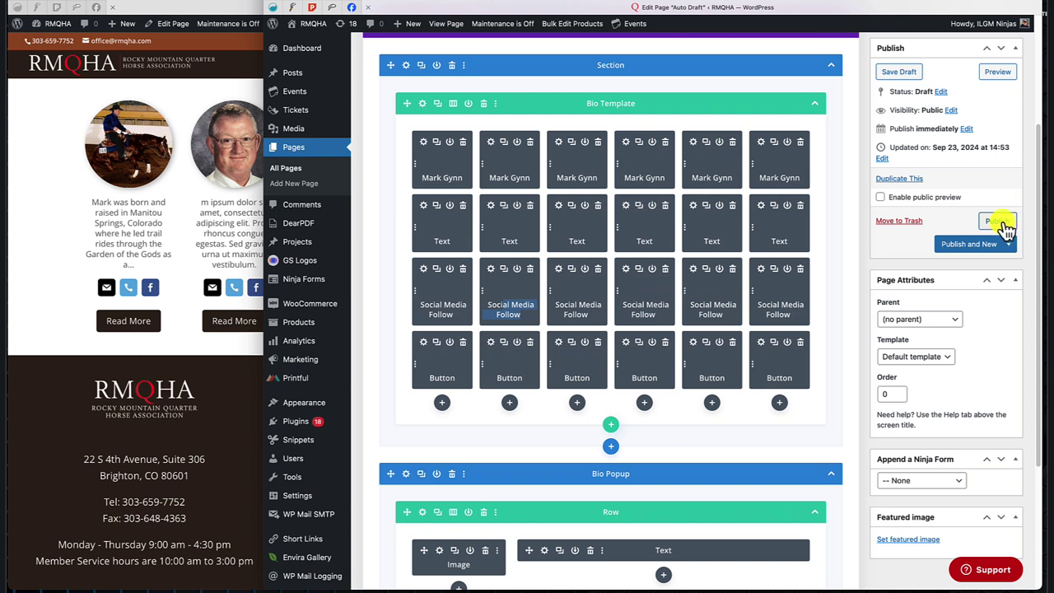
Insert the saved Bio Popup section from the library below the existing Bio Popup section.
scroll(585, 322, down, 4)
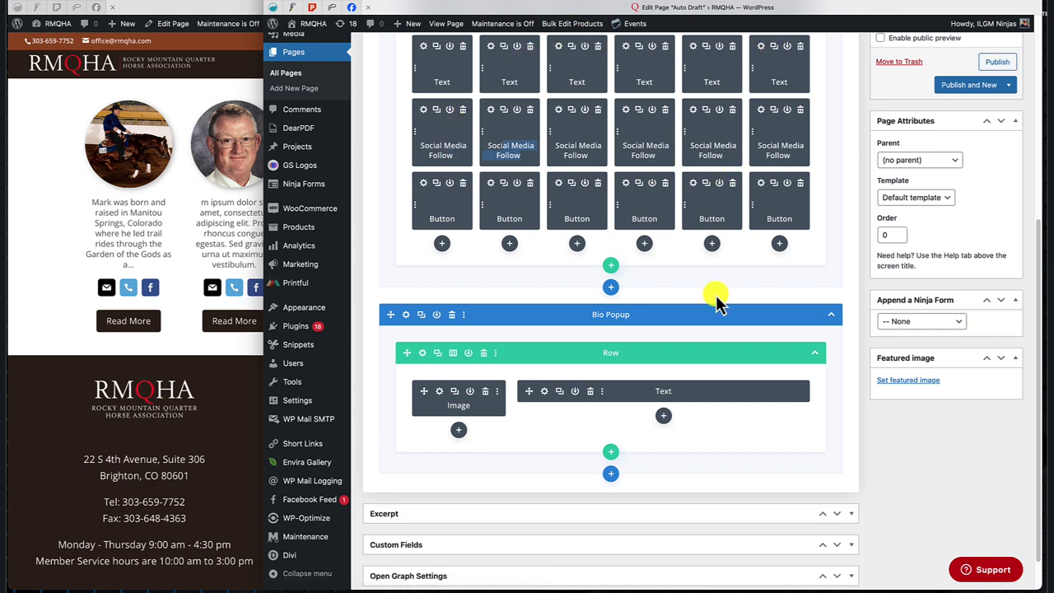
scroll(705, 283, down, 1)
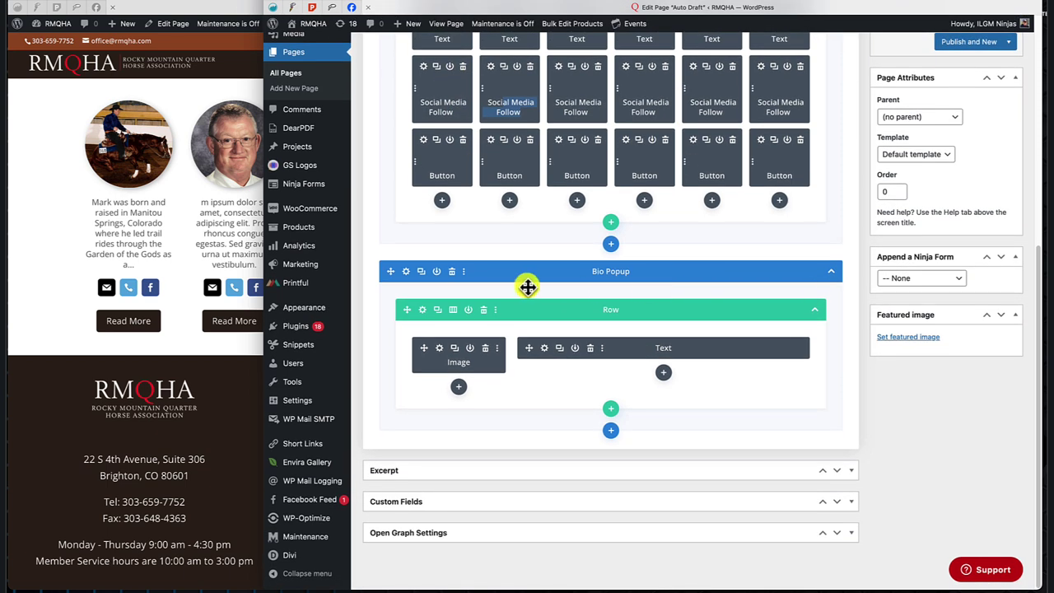
click(611, 430)
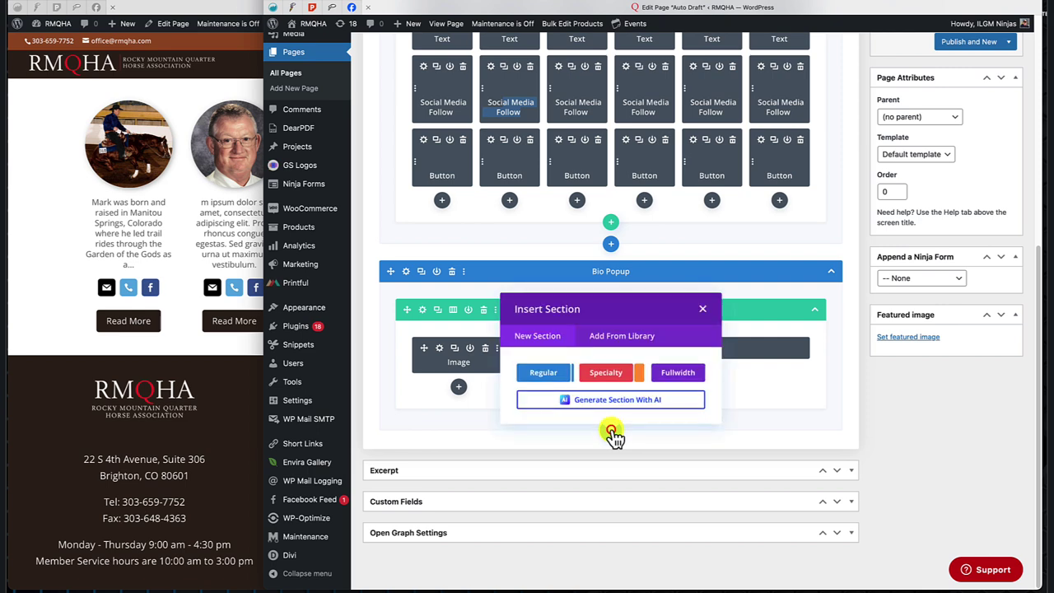
click(624, 338)
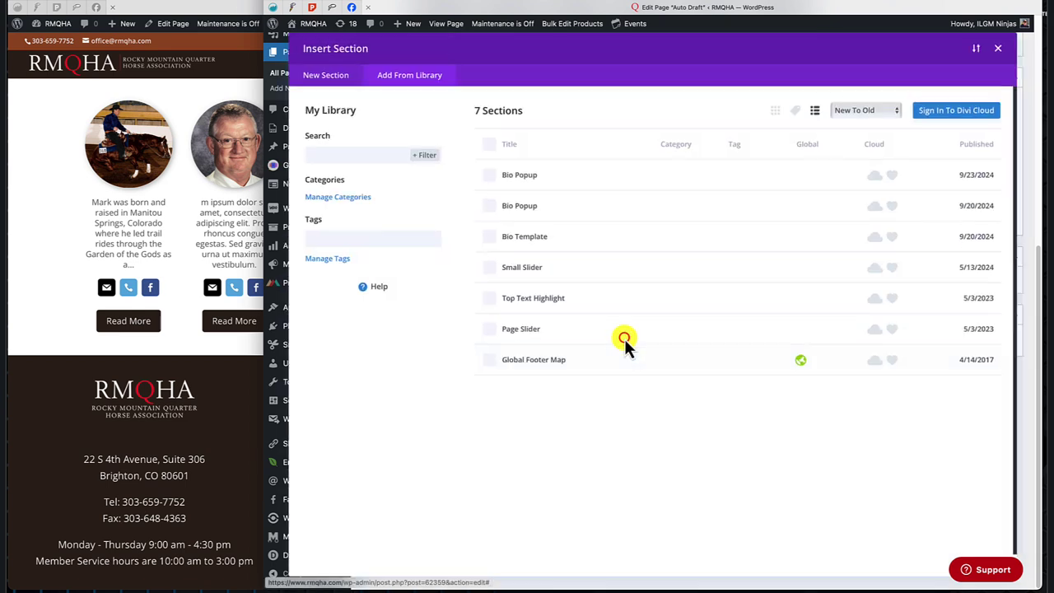
click(521, 175)
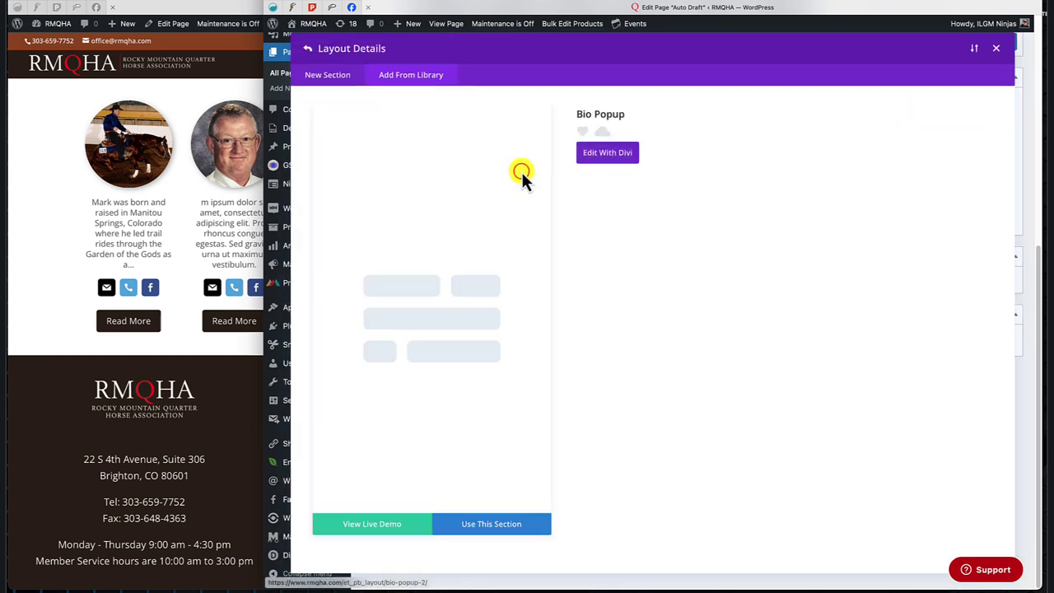
click(487, 527)
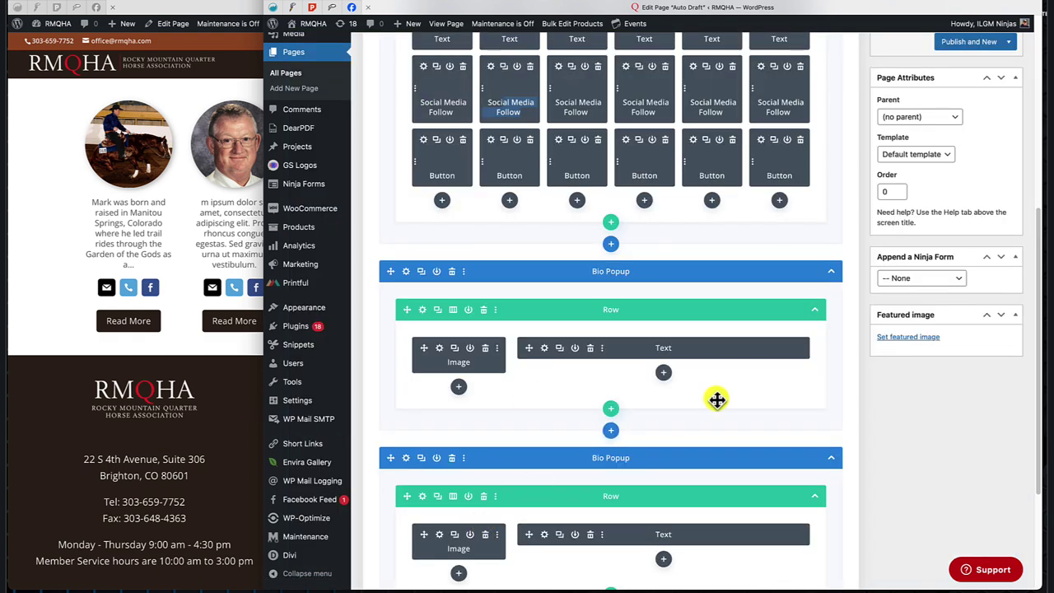
Duplicate the second Bio Popup section to create more copies.
scroll(714, 399, down, 3)
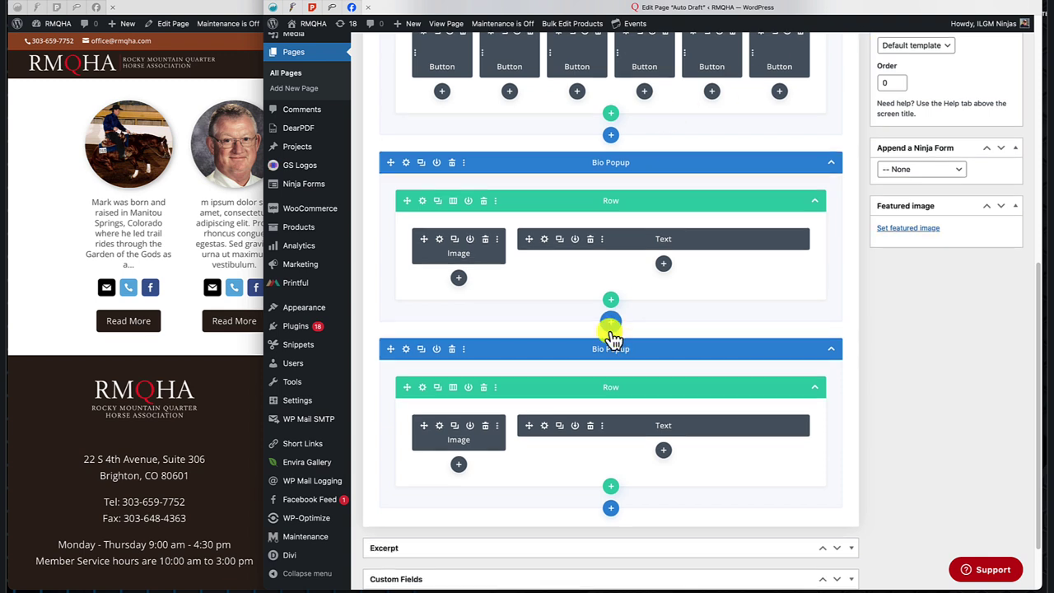
scroll(612, 337, down, 1)
click(420, 332)
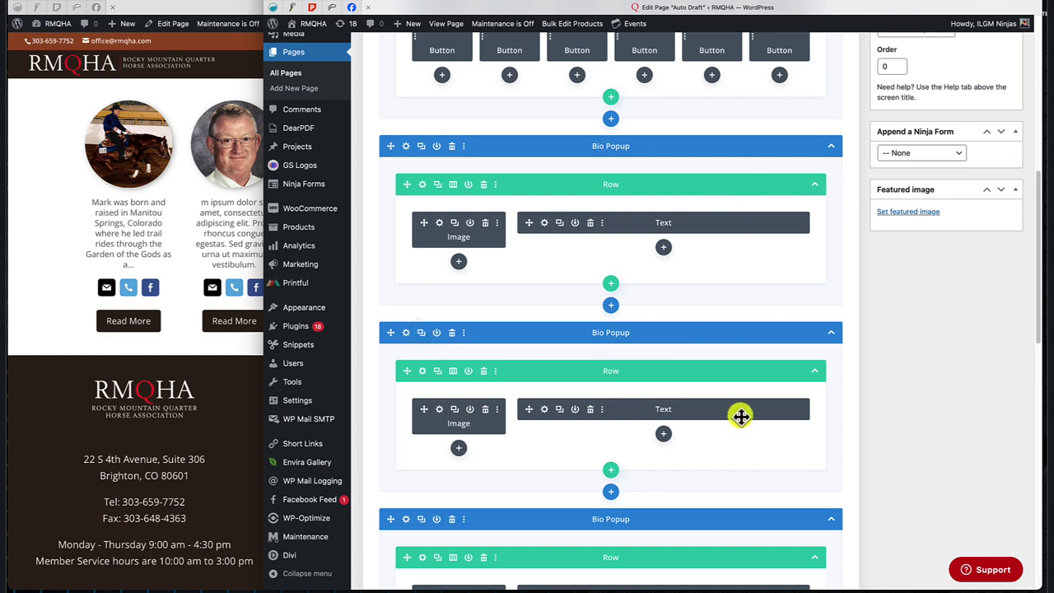
scroll(740, 416, down, 2)
scroll(741, 415, down, 1)
scroll(719, 477, down, 4)
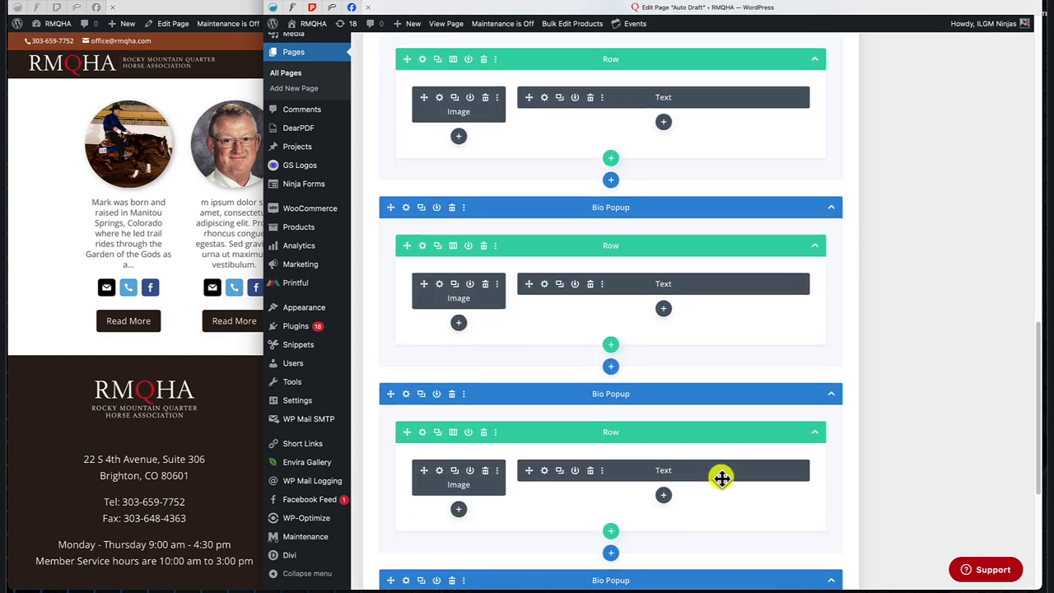
scroll(705, 527, down, 5)
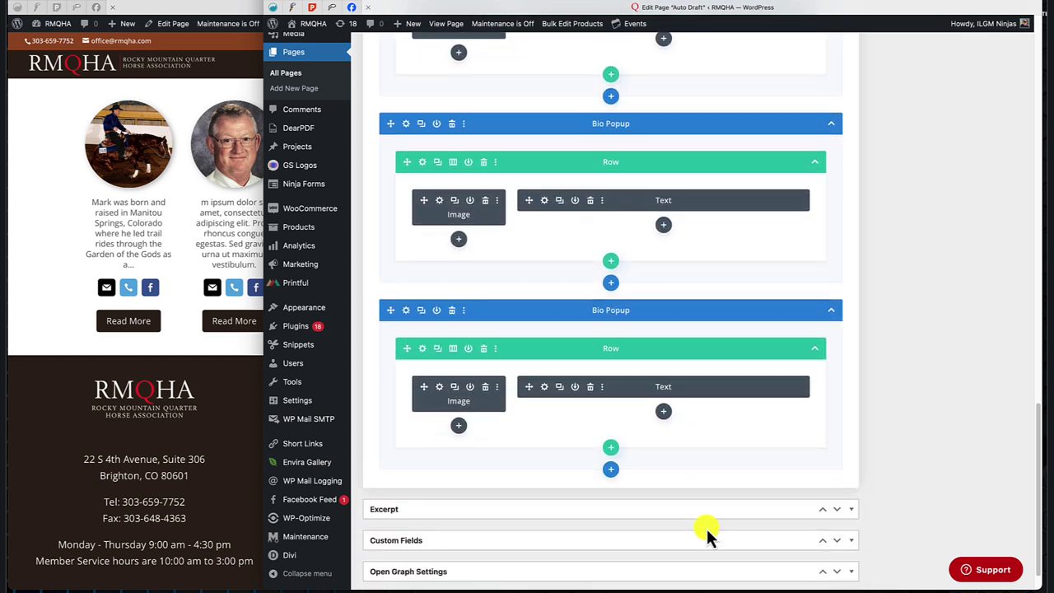
scroll(706, 527, up, 3)
scroll(706, 528, up, 8)
scroll(706, 526, down, 5)
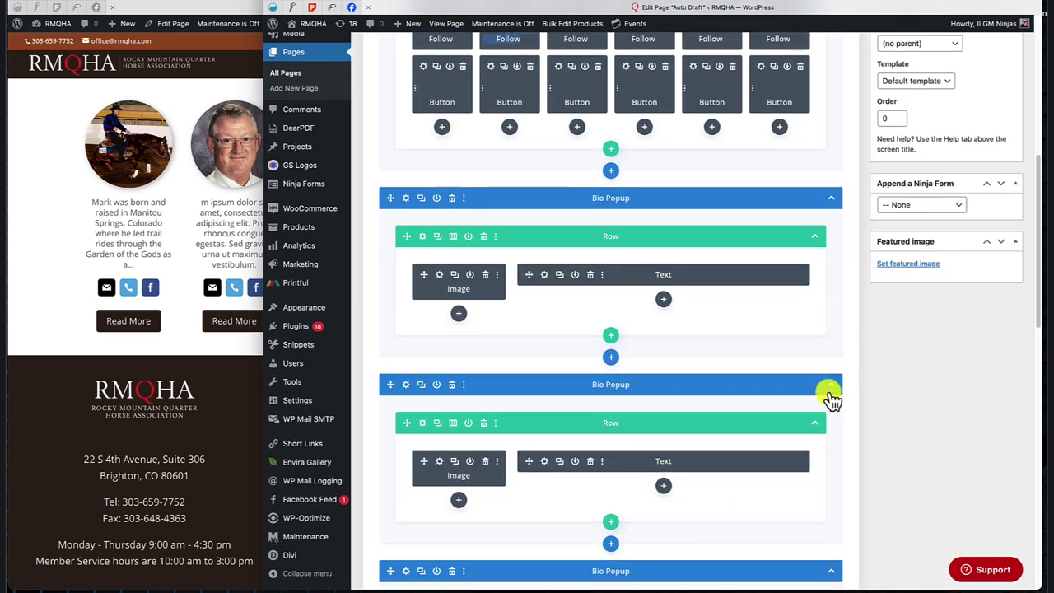
Collapse the Bio Popup copies, leaving only the first section expanded.
click(831, 385)
click(832, 422)
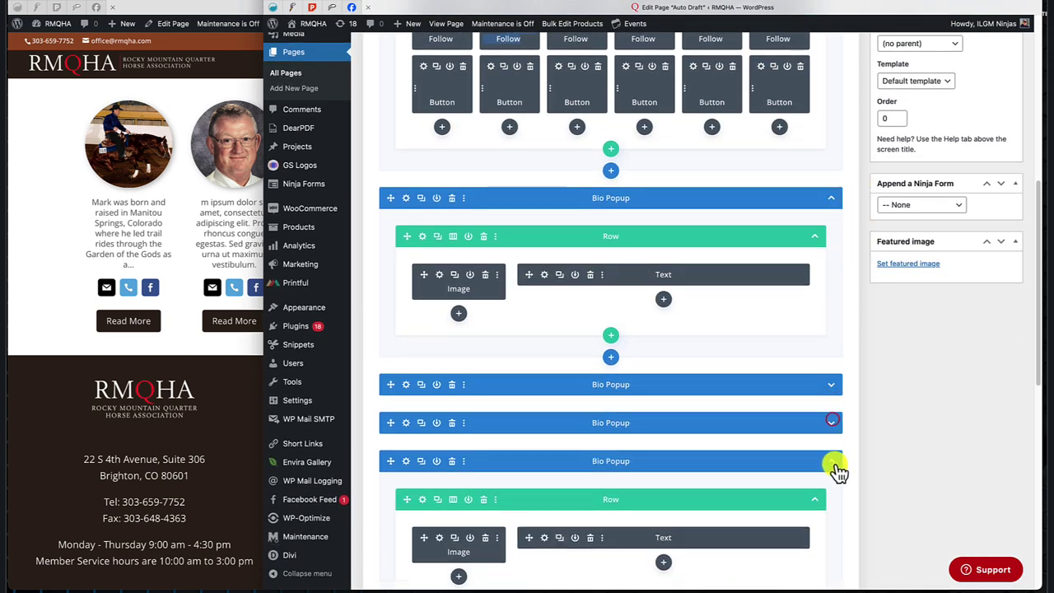
click(832, 461)
click(831, 499)
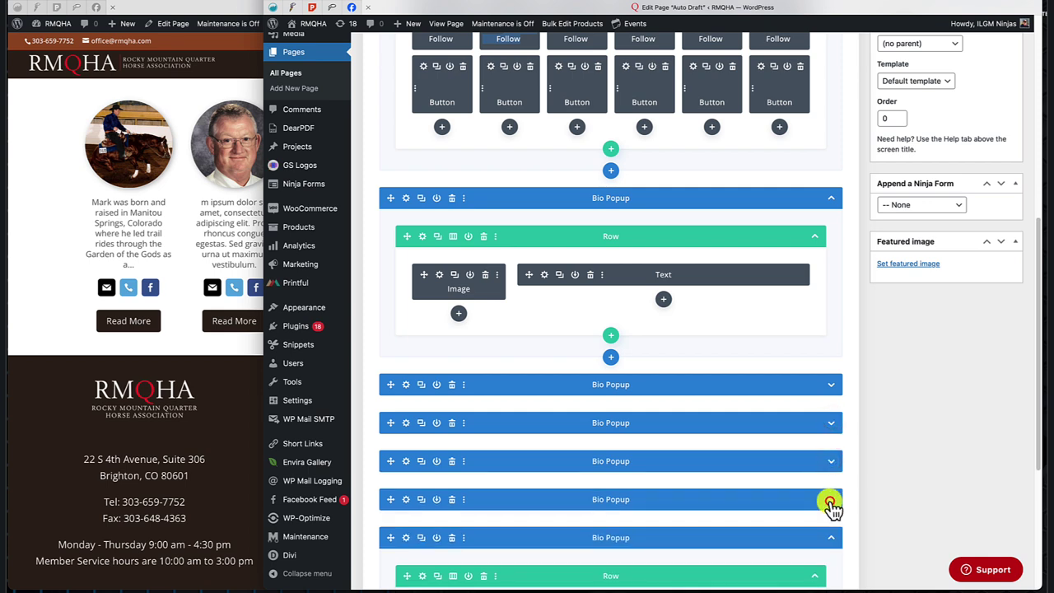
scroll(833, 509, down, 1)
click(829, 439)
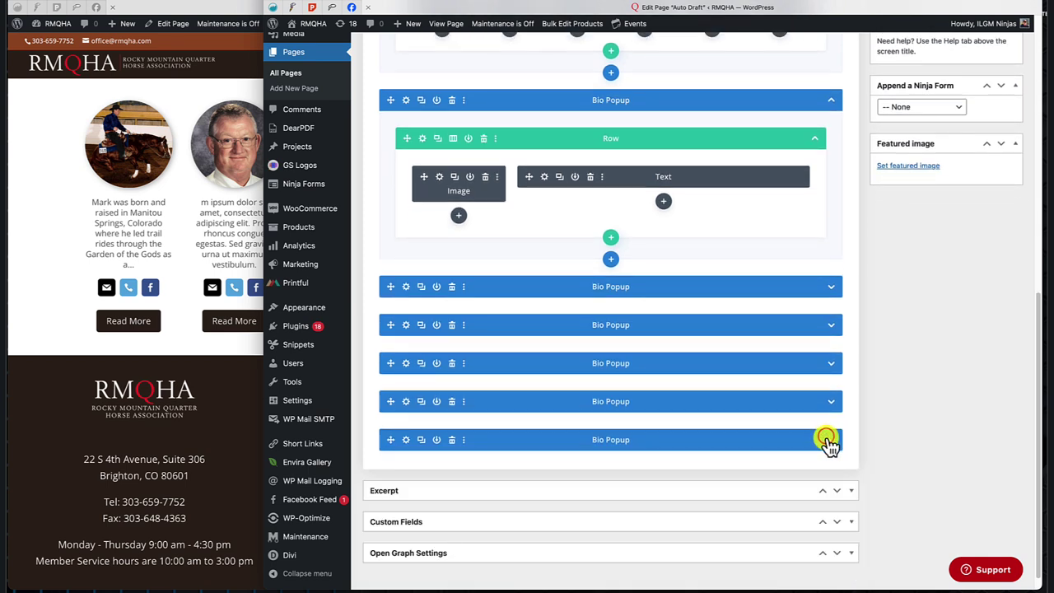
Rename the collapsed popup sections Bio 1, Bio 2, Bio 3, Bio 4 and Bio 5.
click(606, 286)
key(BackSpace)
key(BackSpace)
key(BackSpace)
key(BackSpace)
key(BackSpace)
text(1)
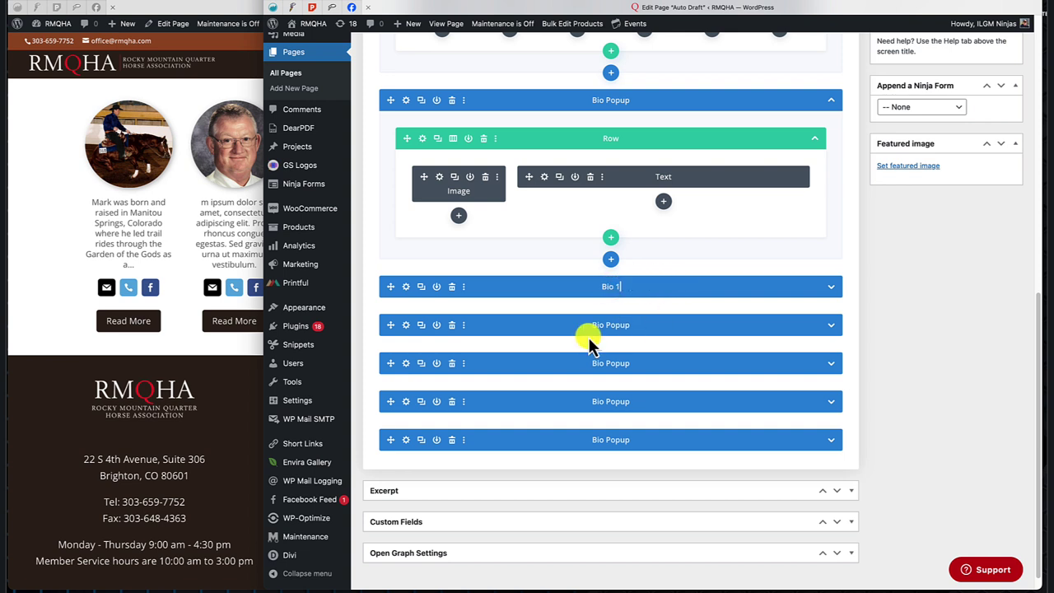
click(701, 325)
key(BackSpace)
key(BackSpace)
key(BackSpace)
key(BackSpace)
key(BackSpace)
text(2)
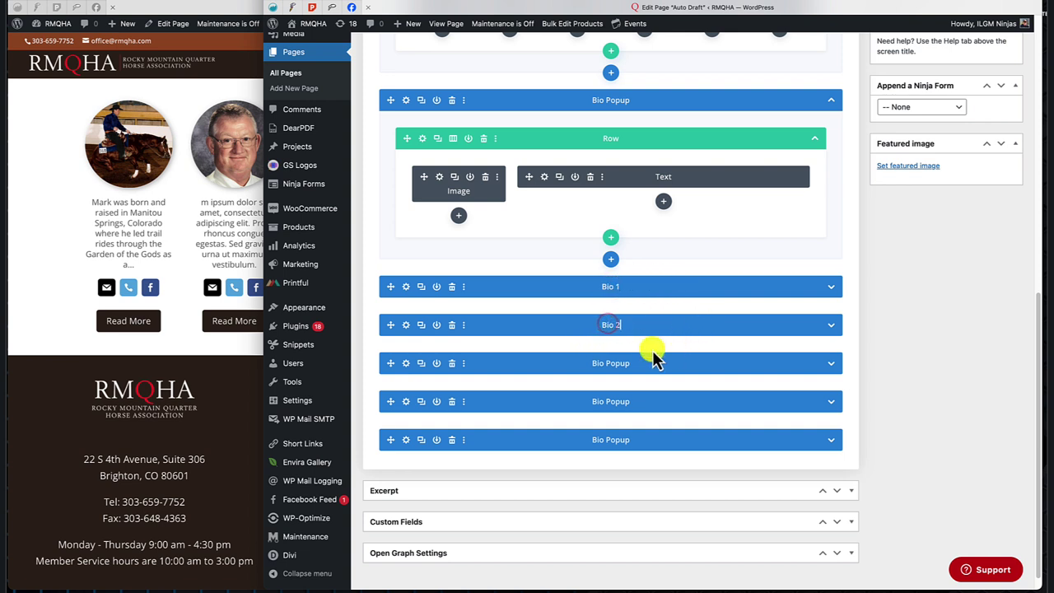
text(Bio 3)
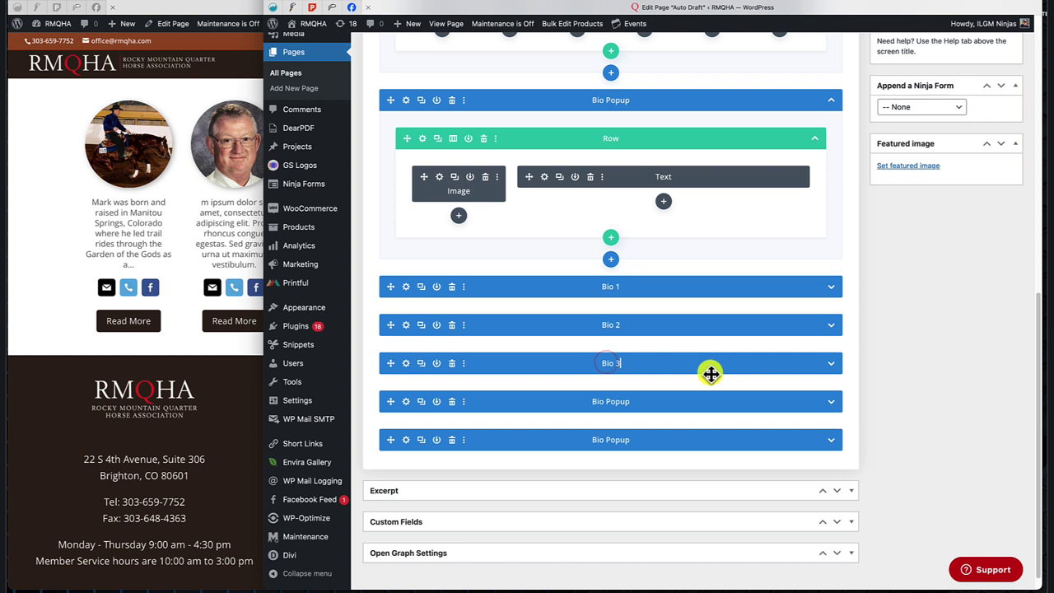
click(607, 401)
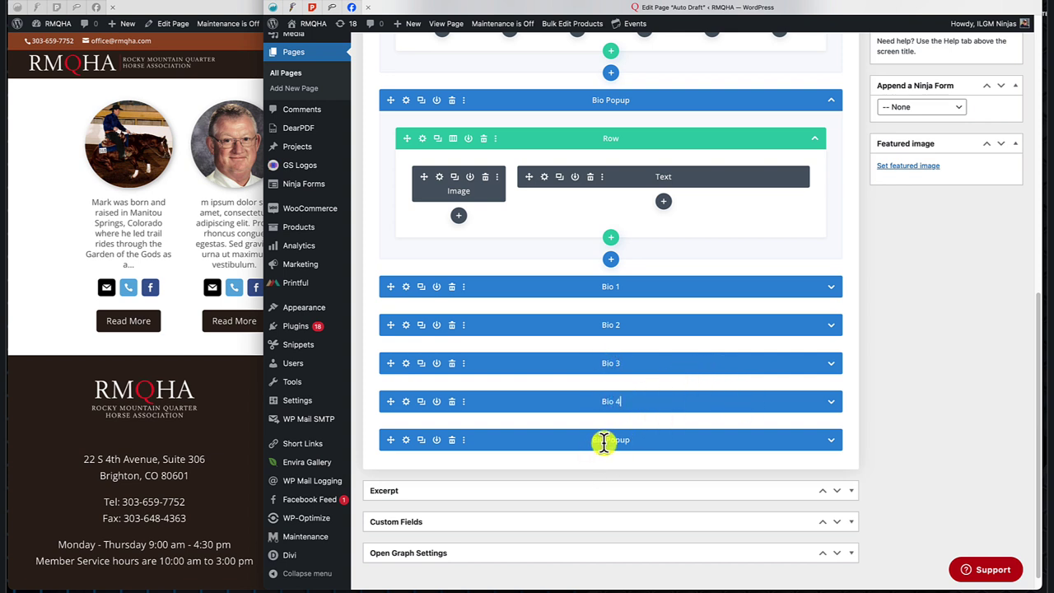
click(605, 440)
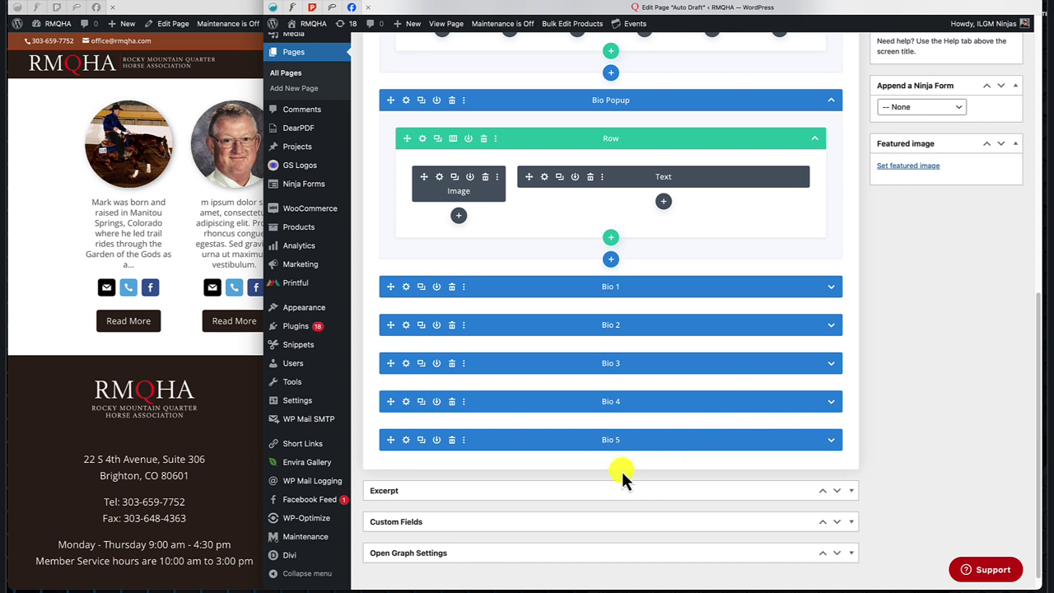
click(563, 102)
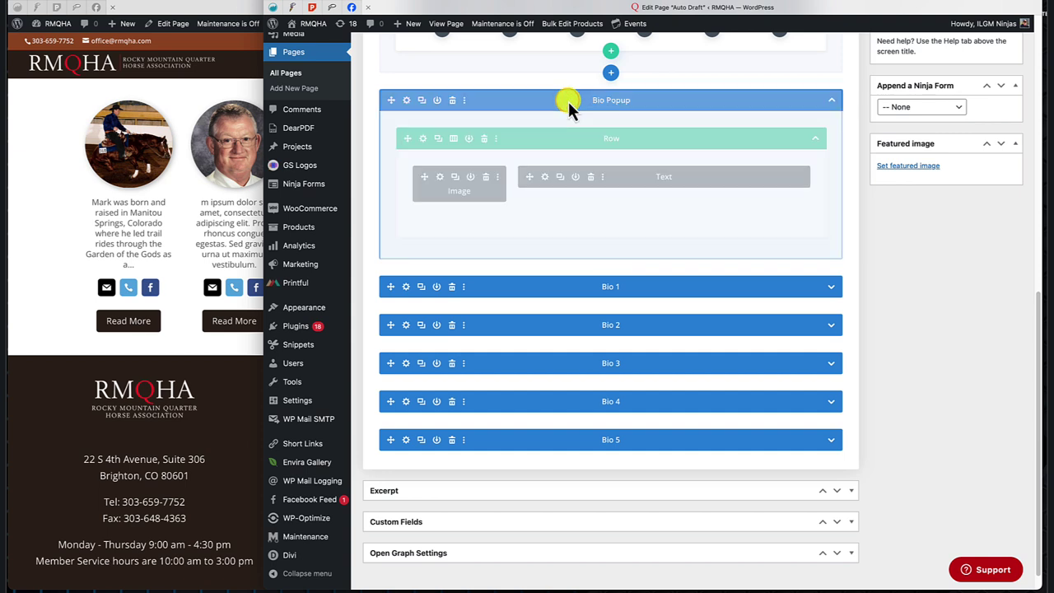
Move the expanded section below Bio 5, name it Bio 6, and collapse it.
drag(568, 102, 553, 449)
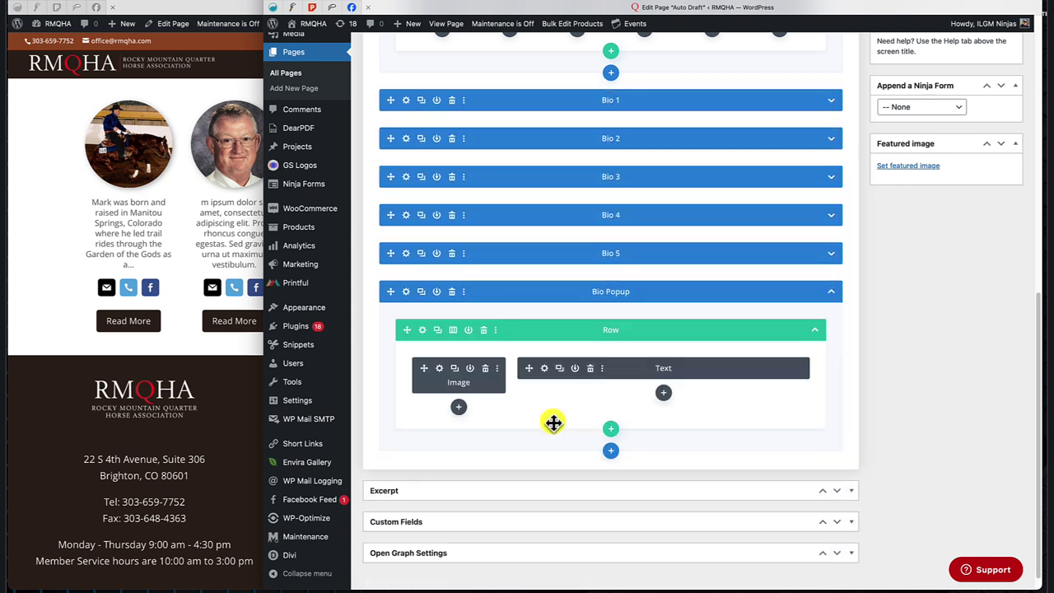
click(607, 293)
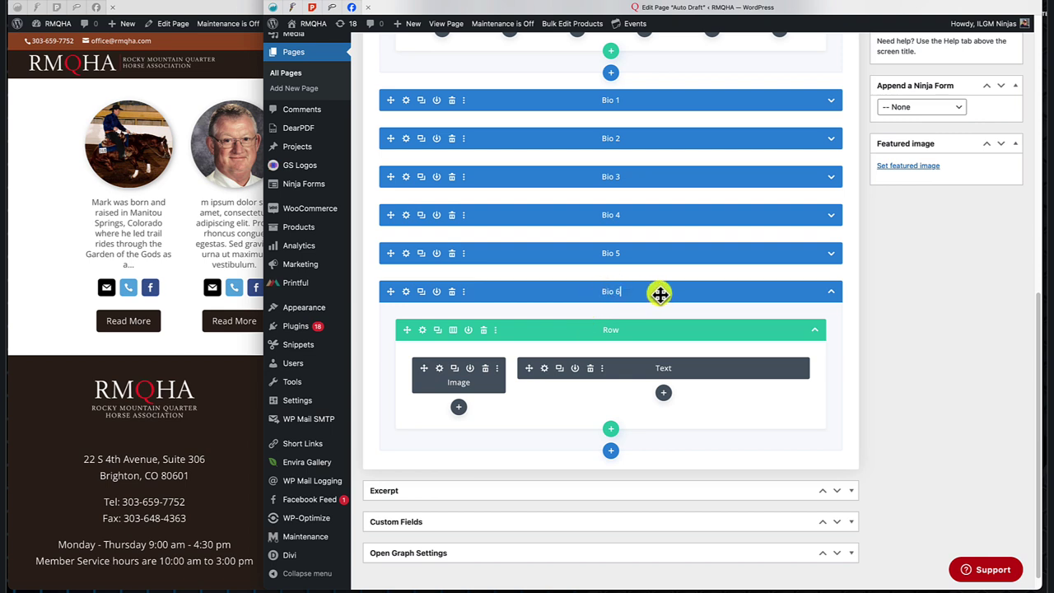
click(830, 291)
Relabel the Bio 1 and Bio 2 sections with the people's names from the first two bio modules.
scroll(917, 346, up, 3)
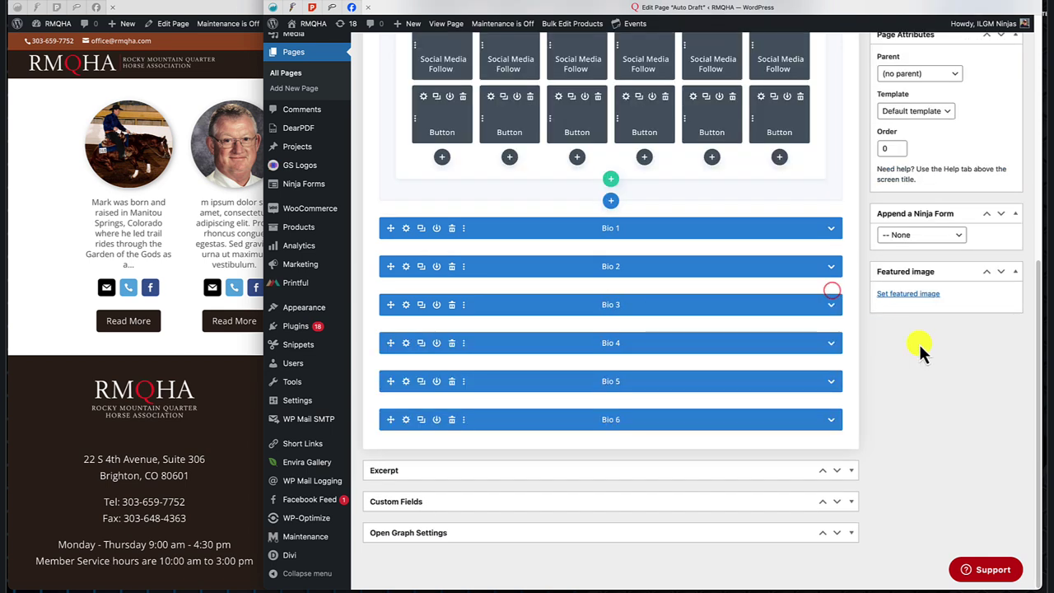
scroll(578, 221, up, 3)
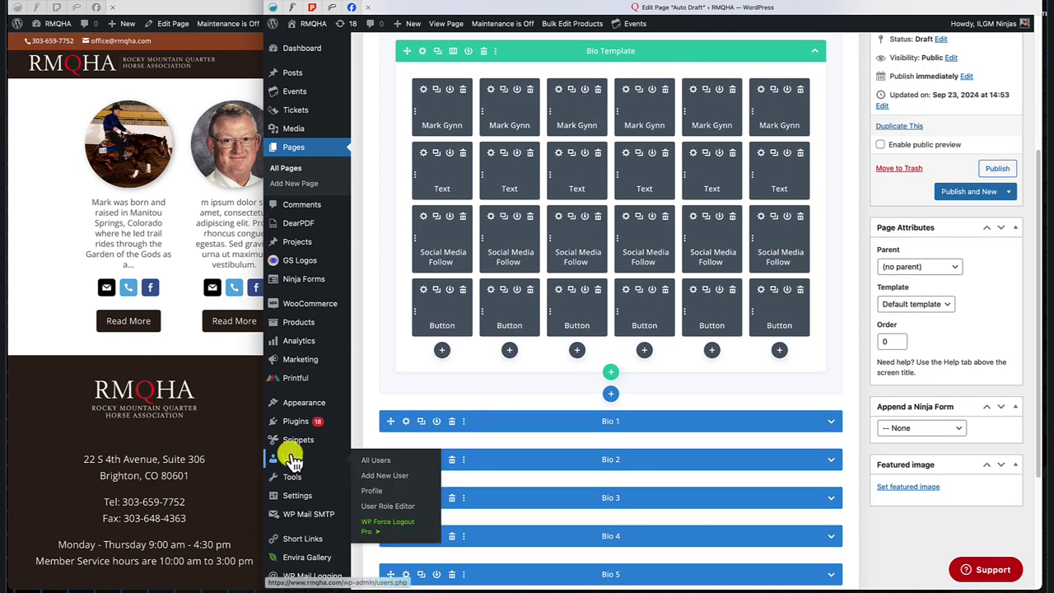
click(485, 116)
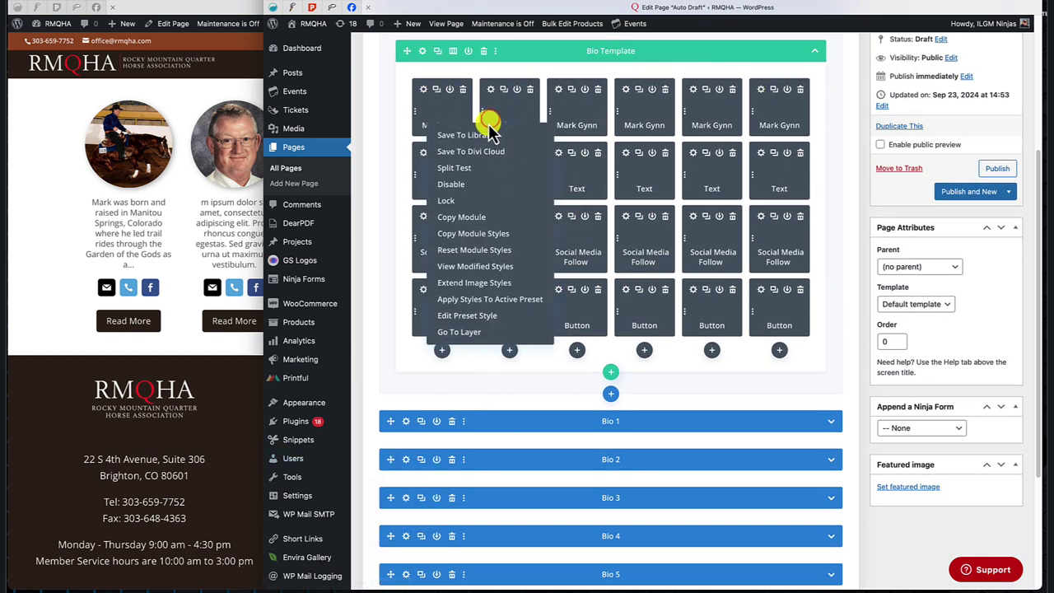
click(492, 121)
drag(496, 124, 536, 126)
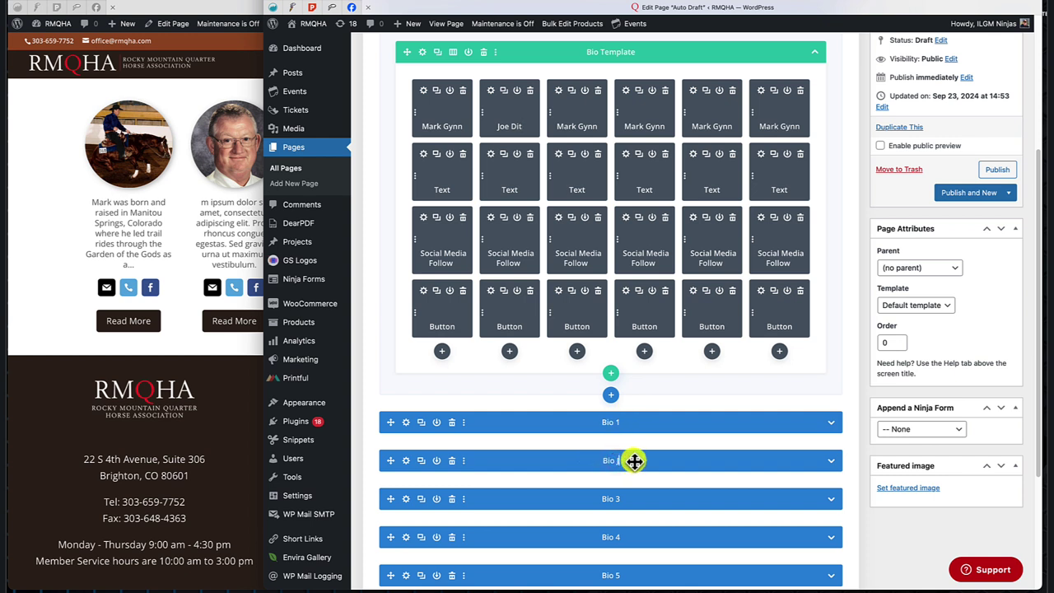
click(424, 126)
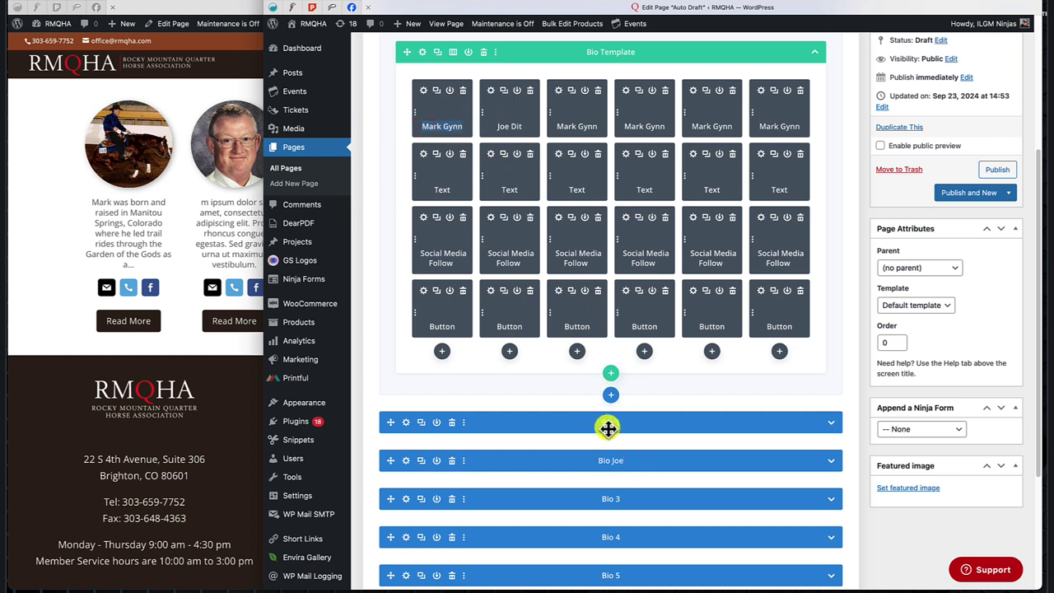
drag(602, 423, 603, 423)
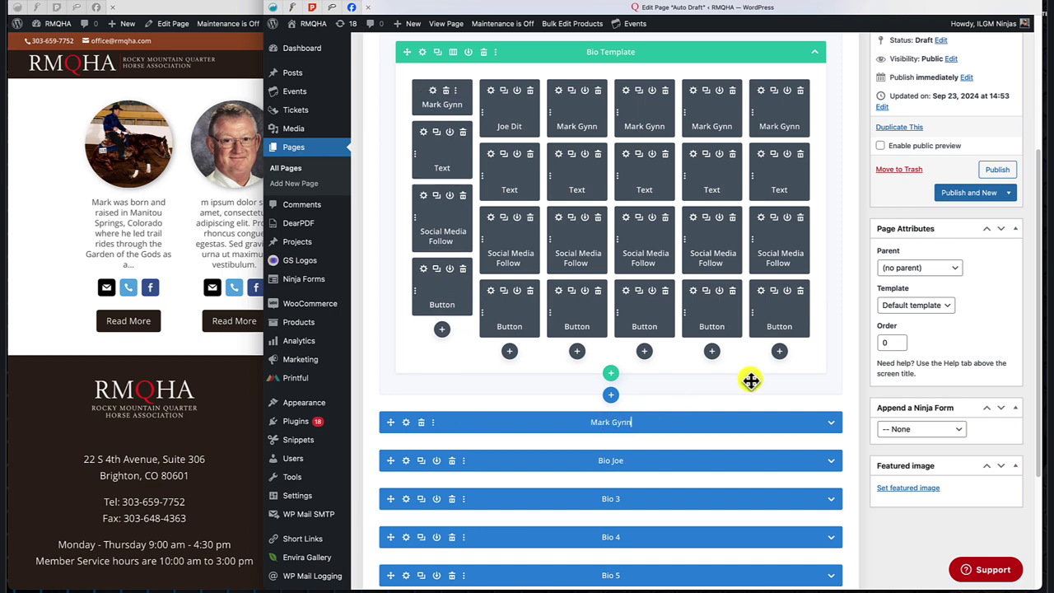
scroll(812, 368, down, 3)
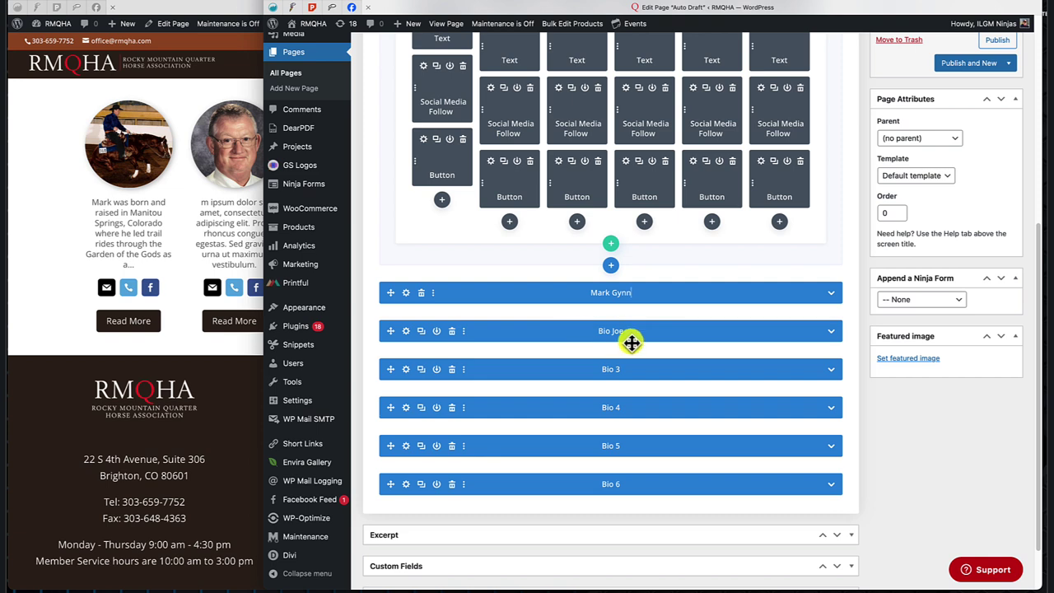
Set 'This is a Popup' to YES in the bio section's Popup settings and save.
click(406, 330)
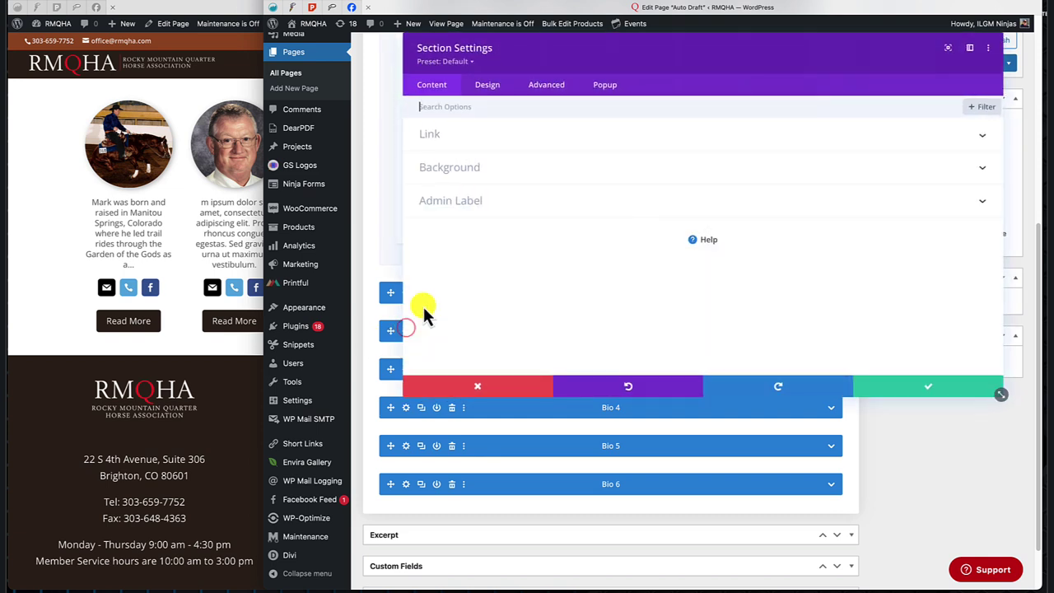
click(604, 85)
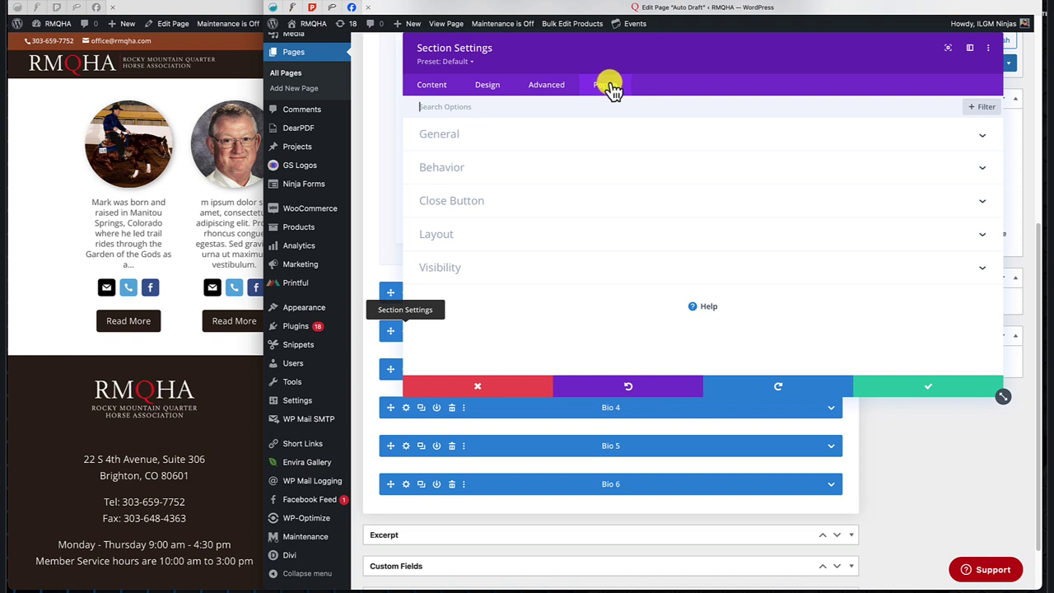
click(438, 137)
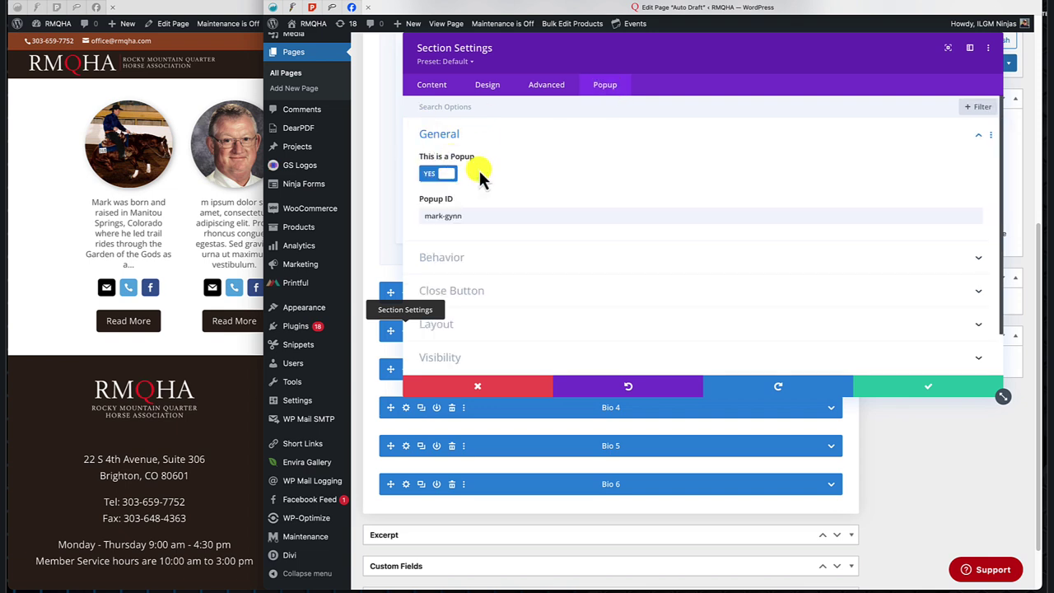
click(437, 176)
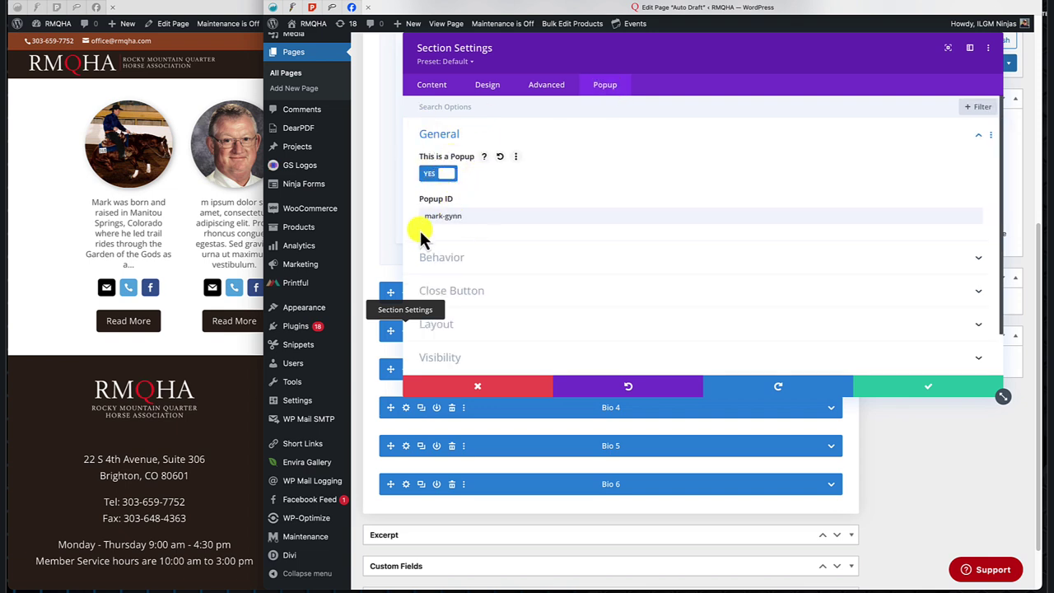
click(916, 389)
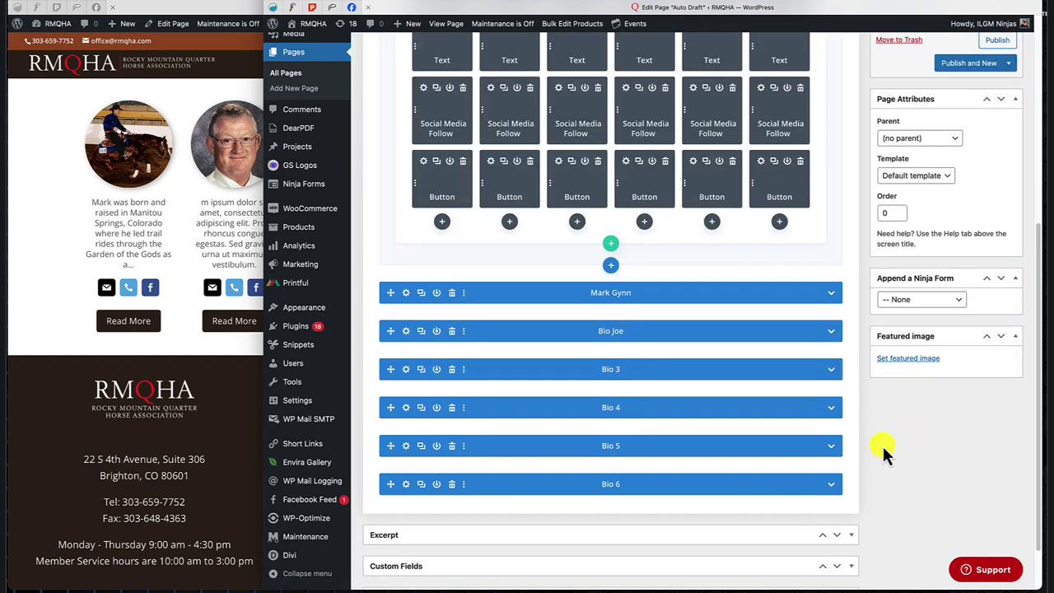
scroll(883, 450, up, 5)
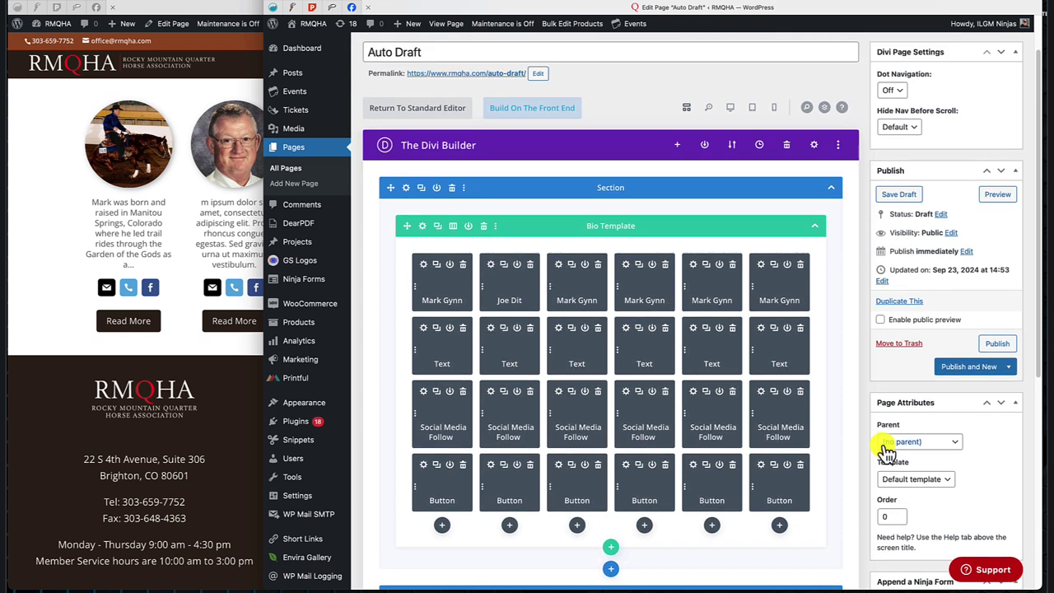
scroll(885, 451, down, 1)
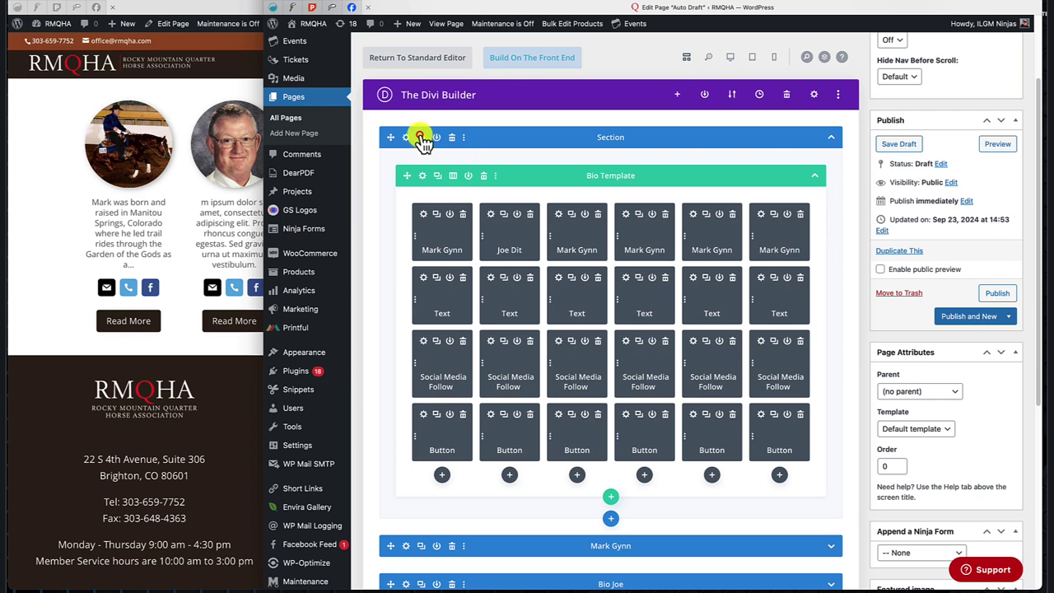
Duplicate the section containing the Bio Template row.
click(420, 136)
scroll(639, 294, down, 5)
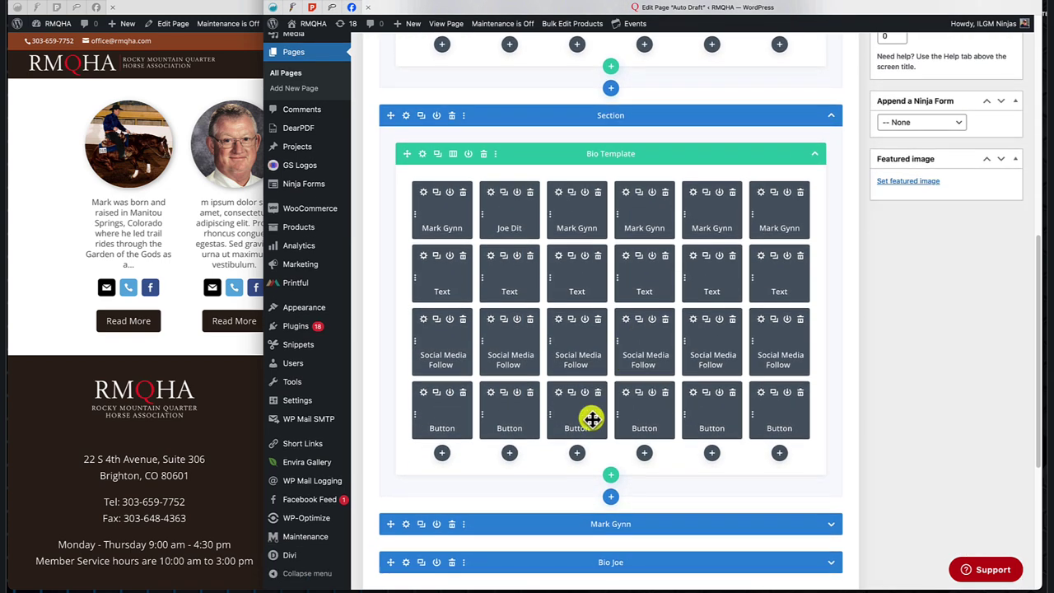
scroll(612, 266, up, 6)
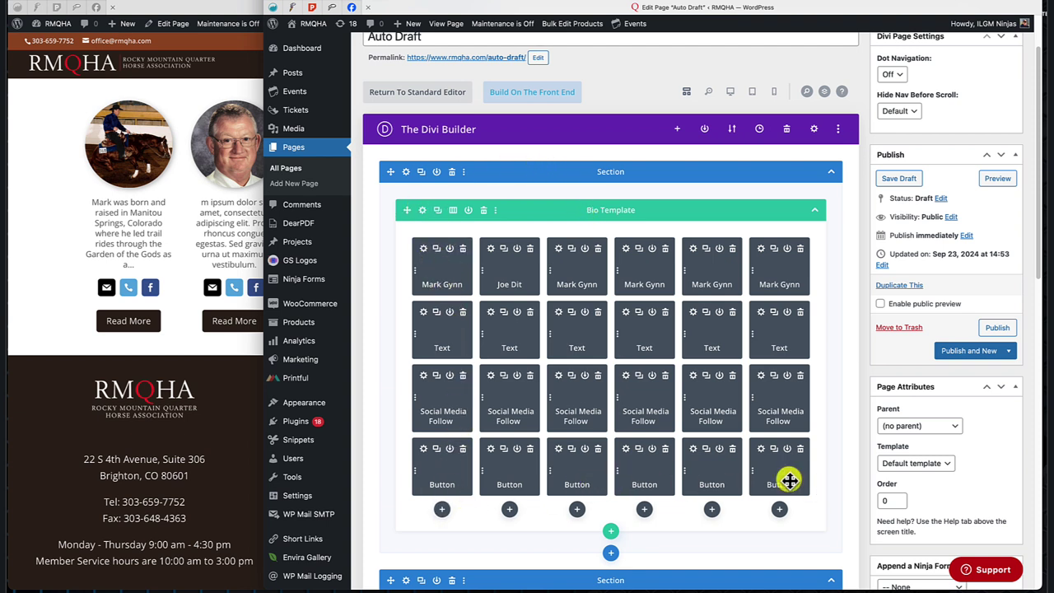
Delete five columns from the top Bio Template row so only one column remains, and save.
click(422, 210)
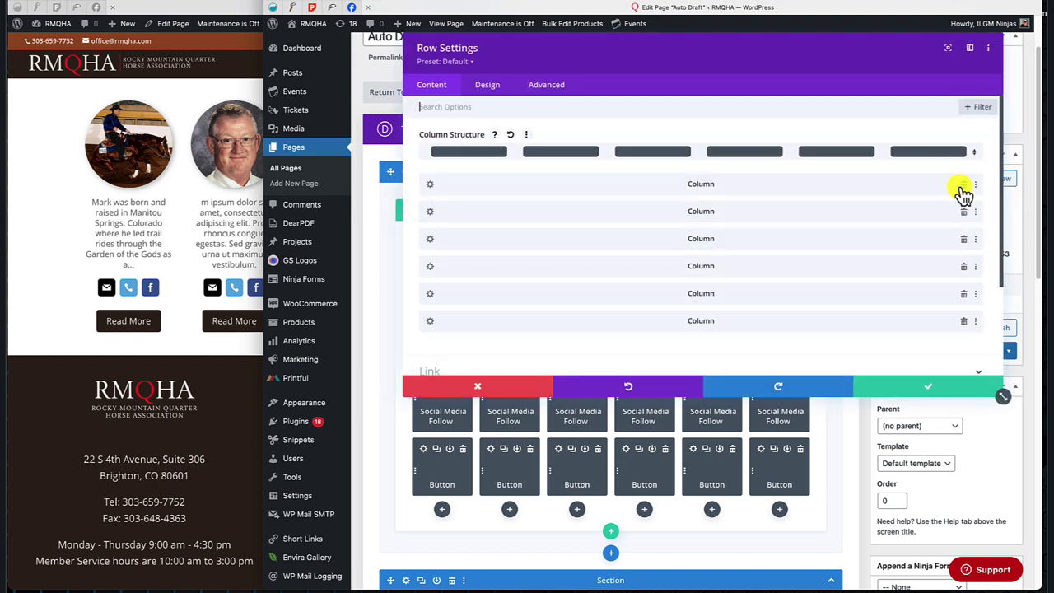
click(961, 183)
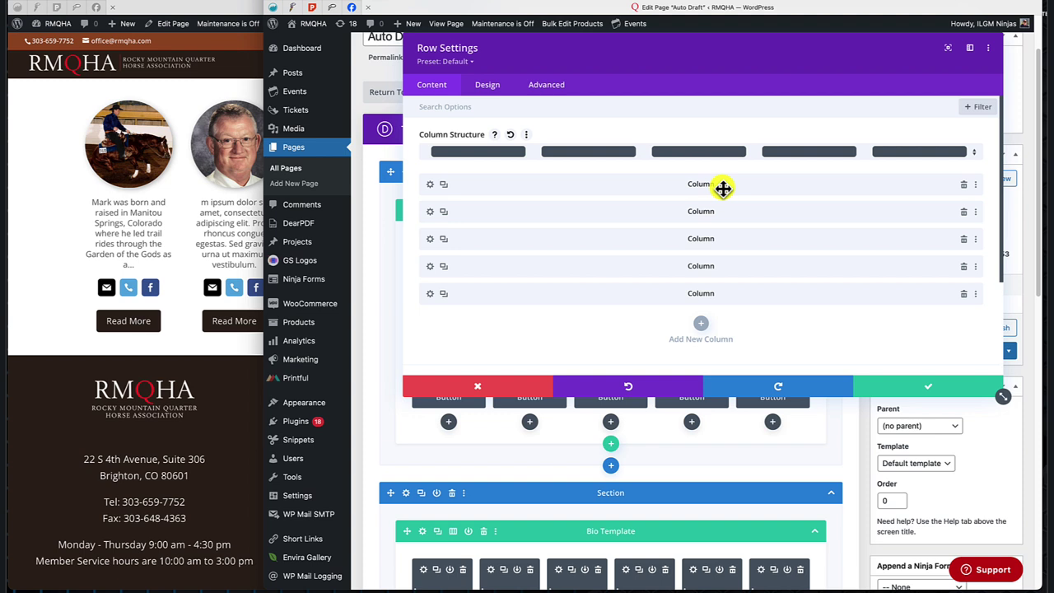
click(963, 211)
click(963, 212)
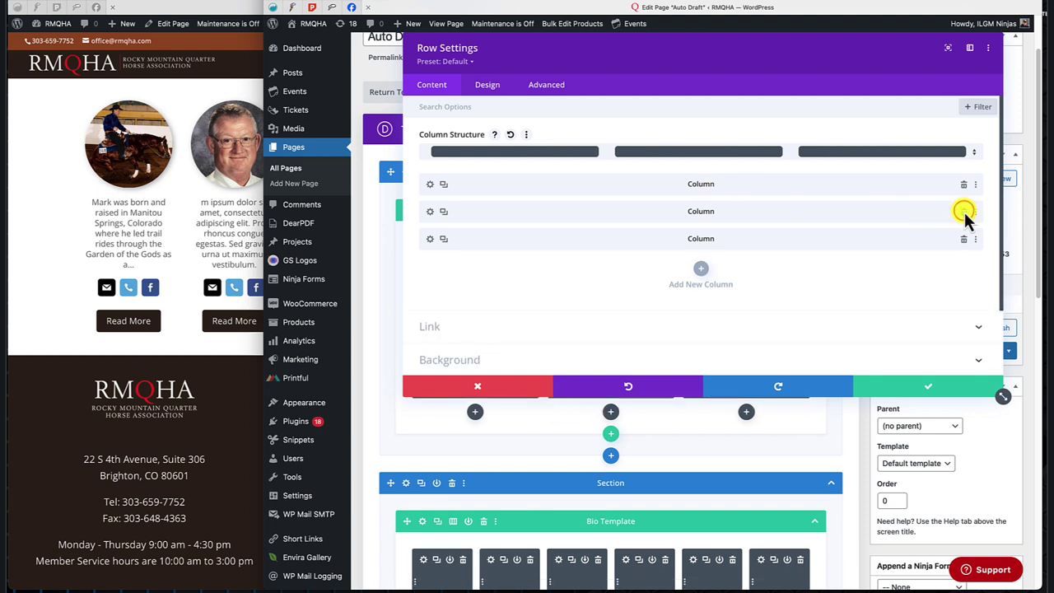
click(963, 211)
click(963, 211)
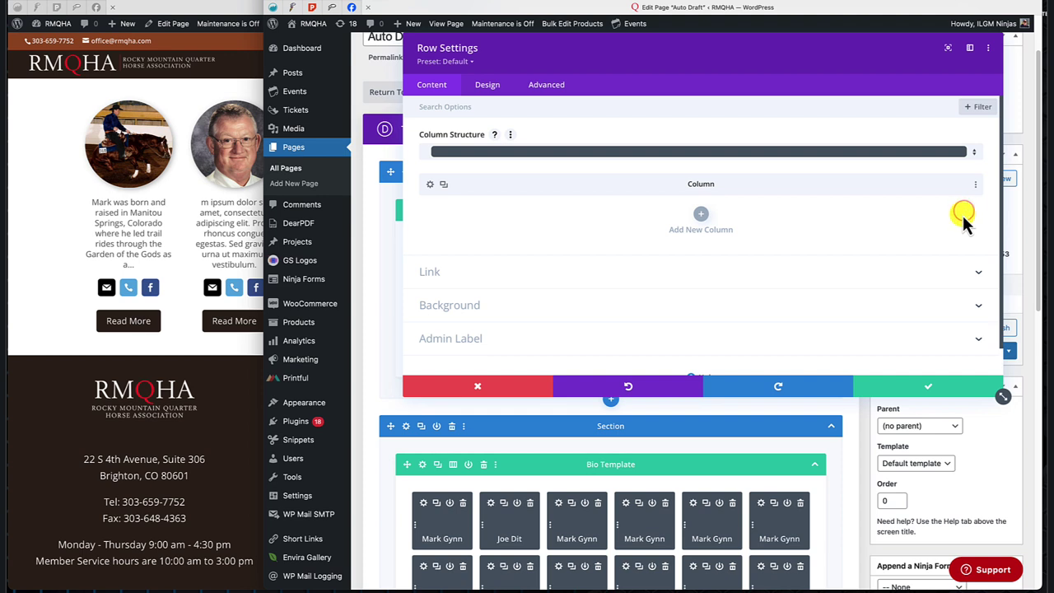
click(929, 387)
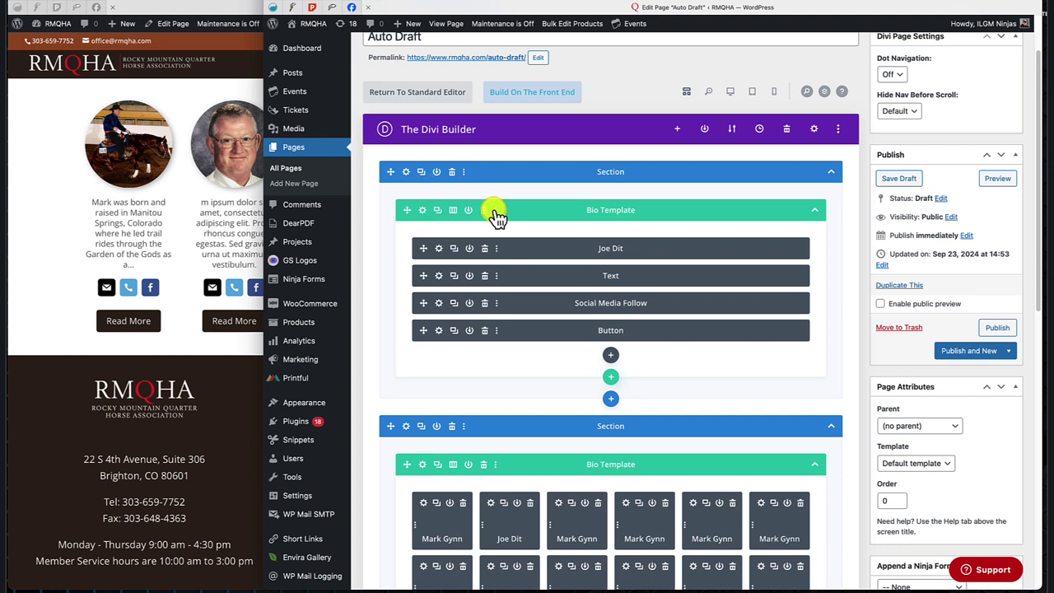
scroll(498, 213, up, 1)
Save the single-column Bio Template row to the library with Save as Global turned on.
click(497, 286)
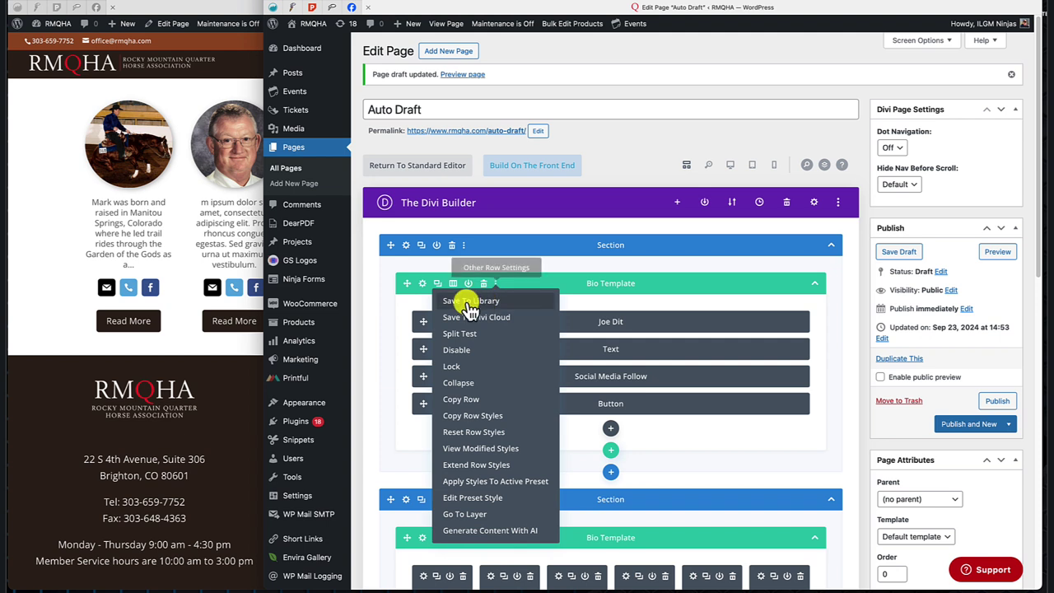
click(470, 301)
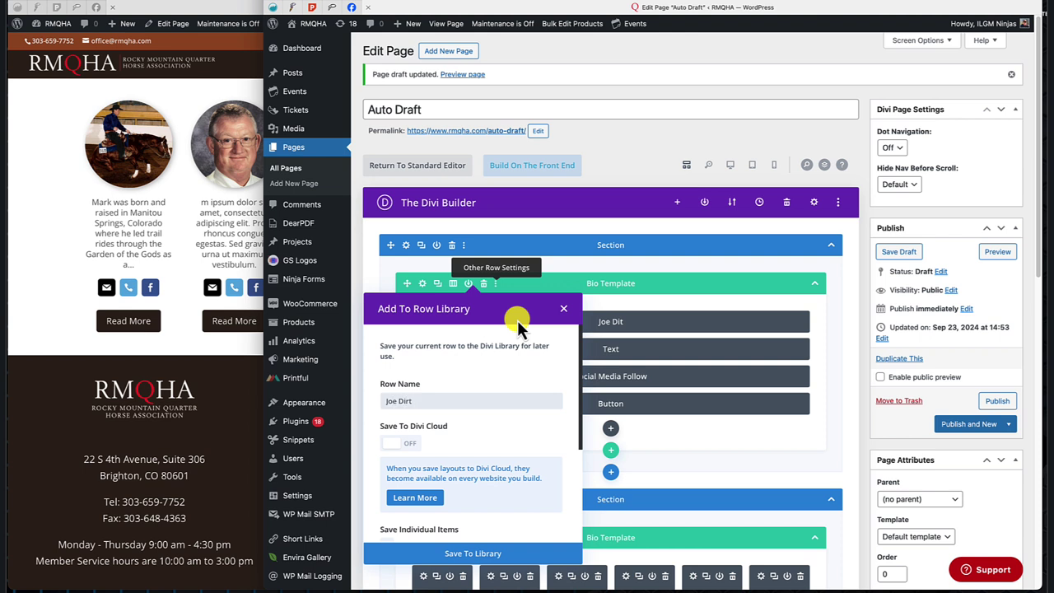
scroll(493, 407, down, 3)
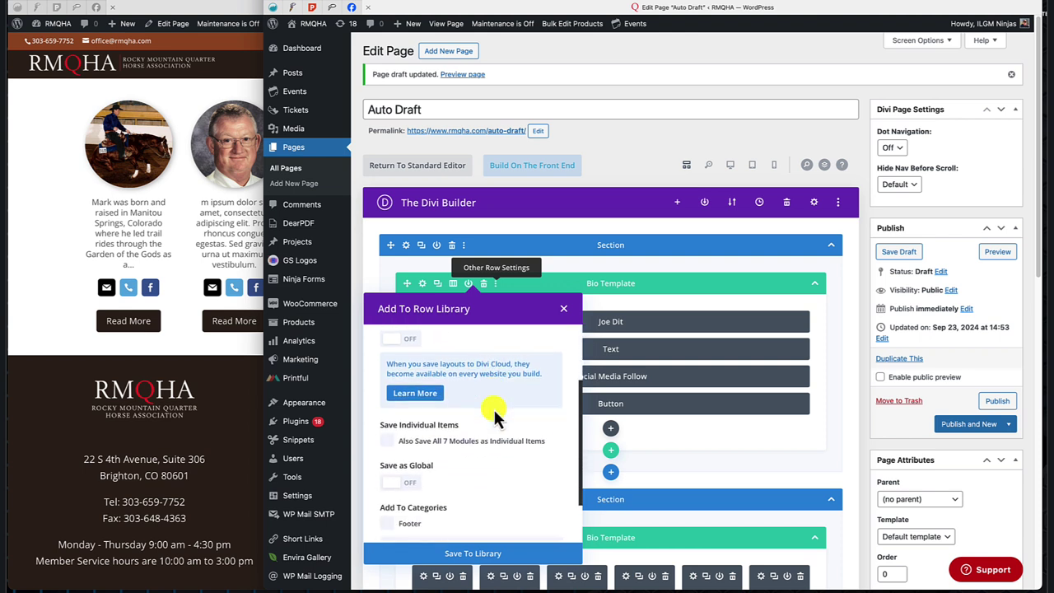
click(397, 466)
scroll(396, 461, down, 2)
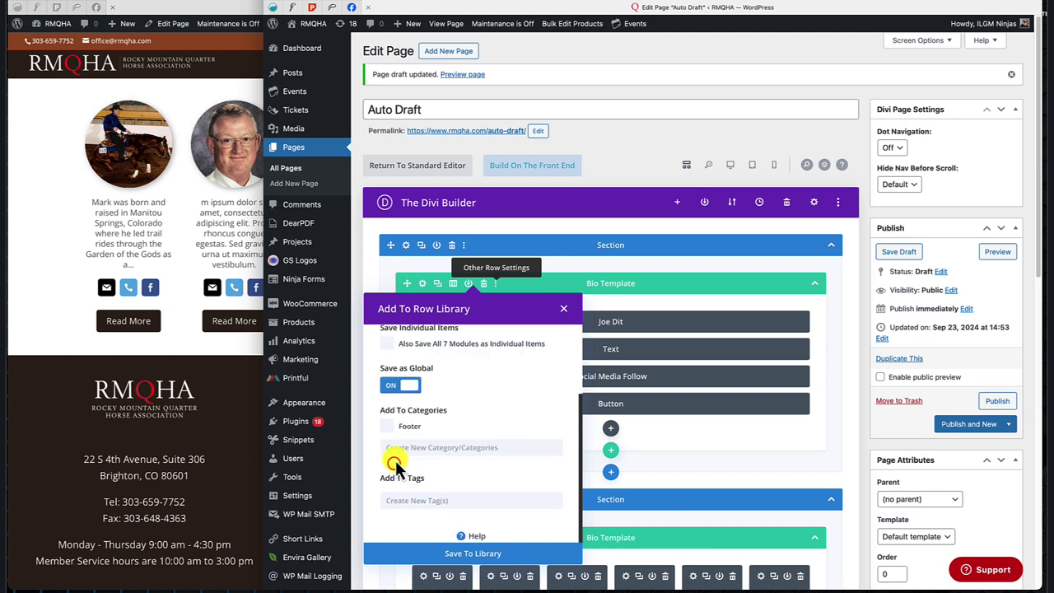
click(484, 557)
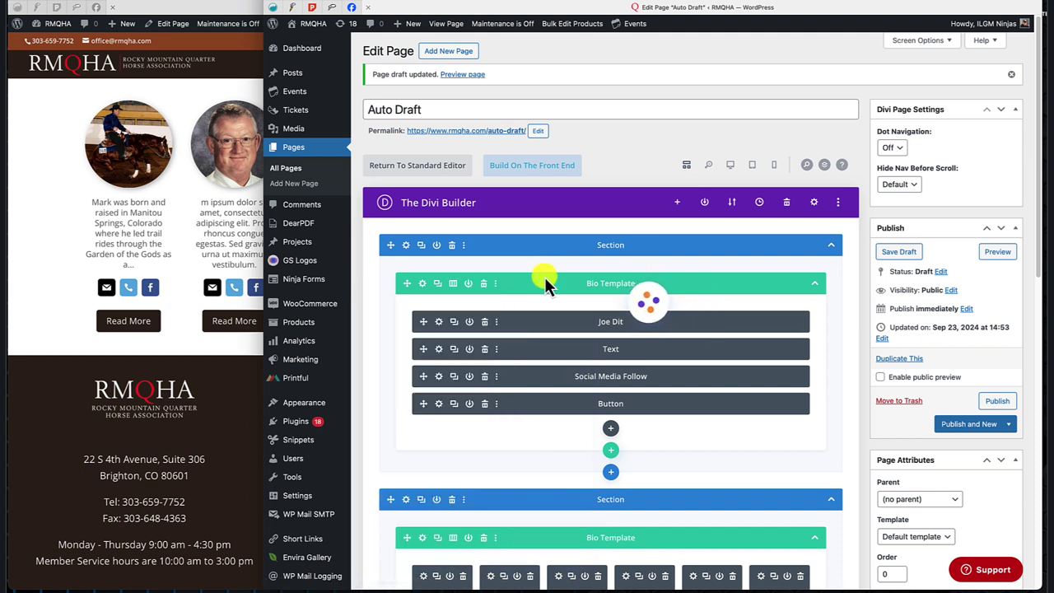
Add the saved global single-column Bio Template row from the library below the first one.
click(610, 452)
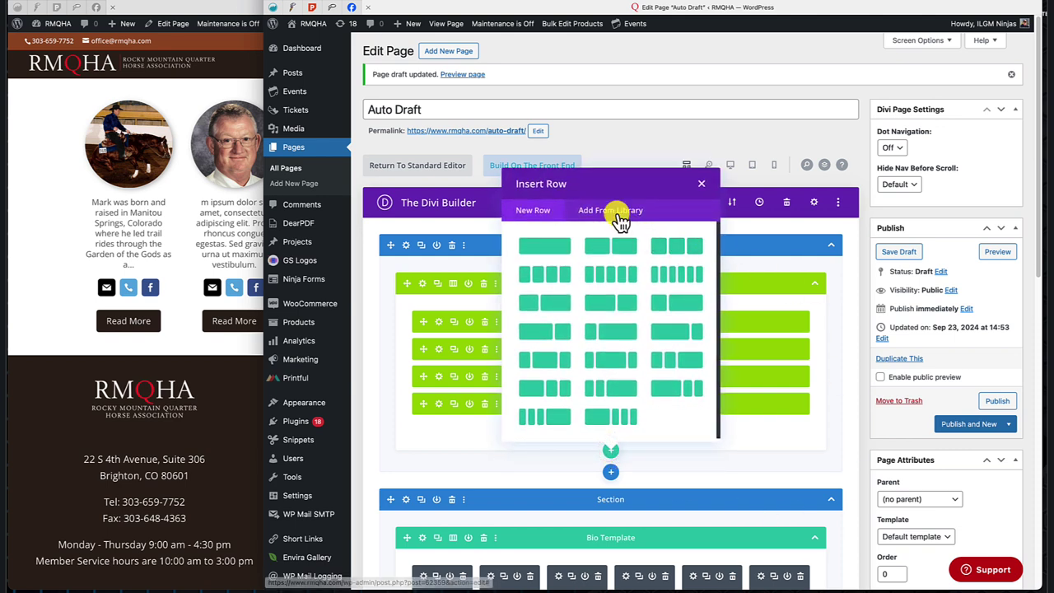
click(616, 212)
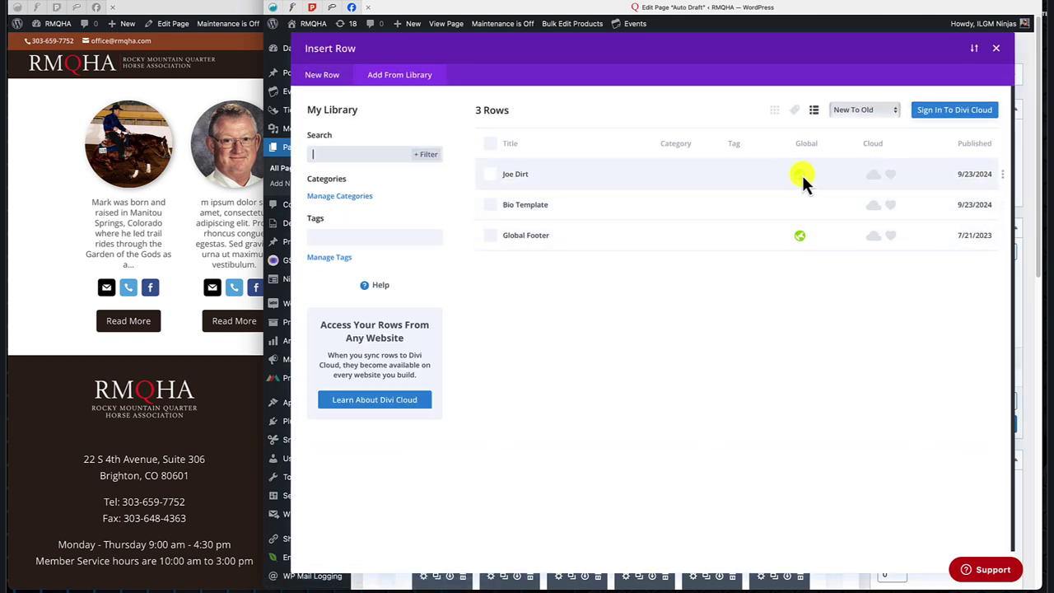
click(519, 175)
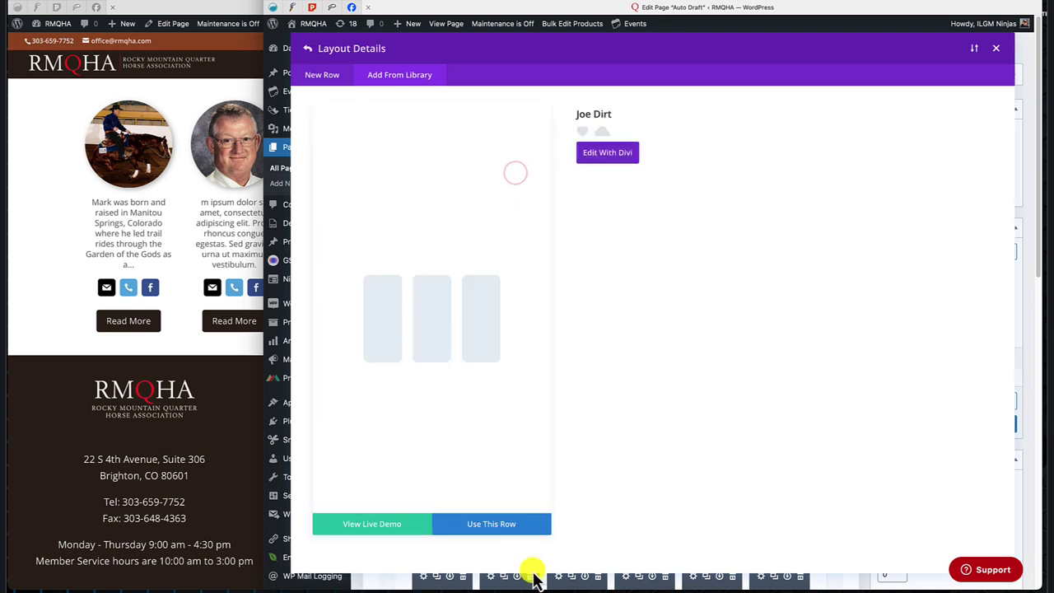
click(492, 527)
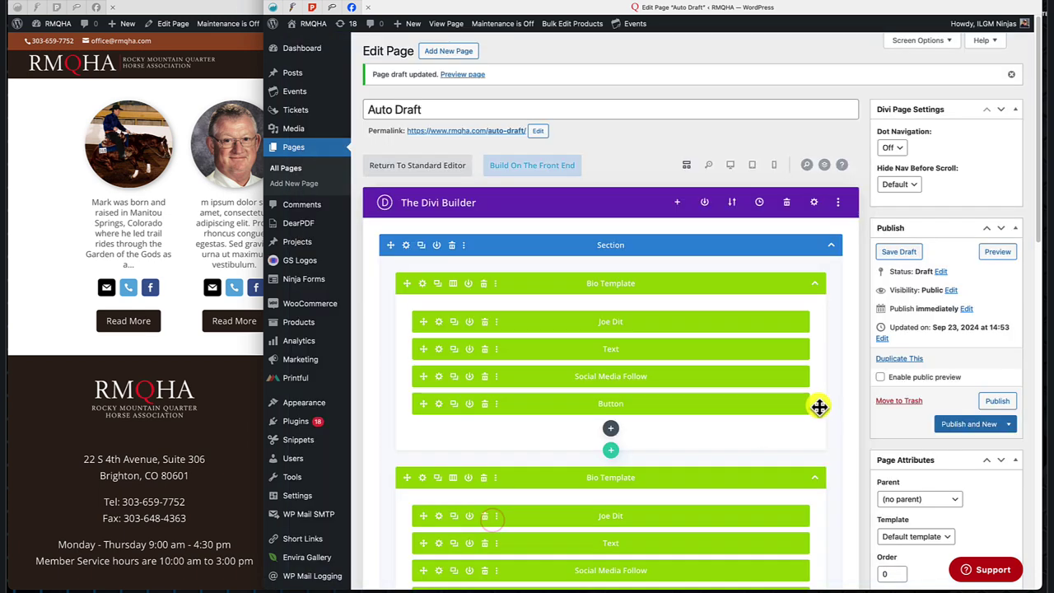
scroll(819, 406, down, 3)
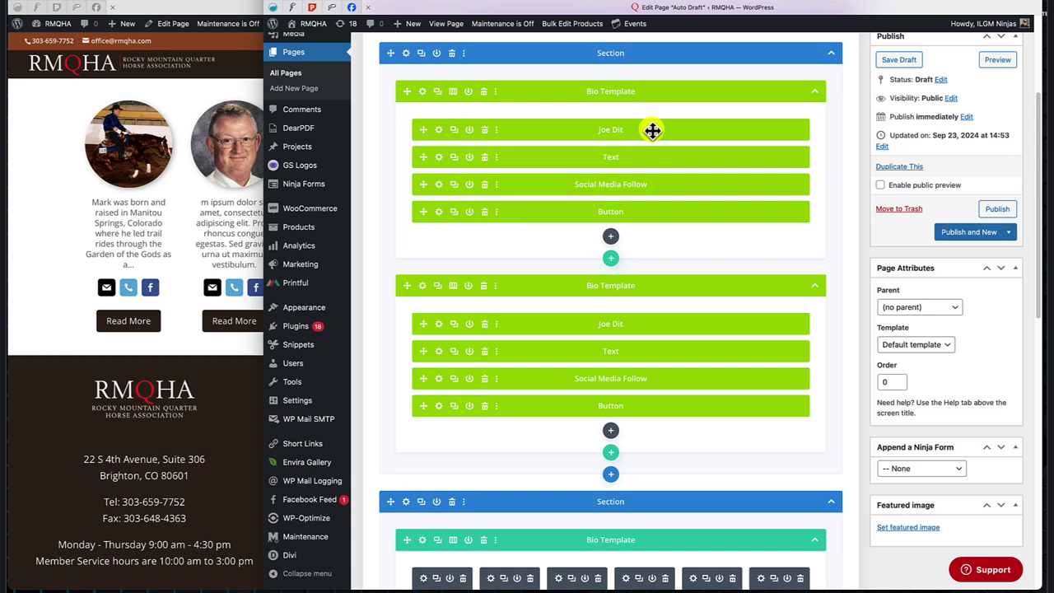
click(51, 258)
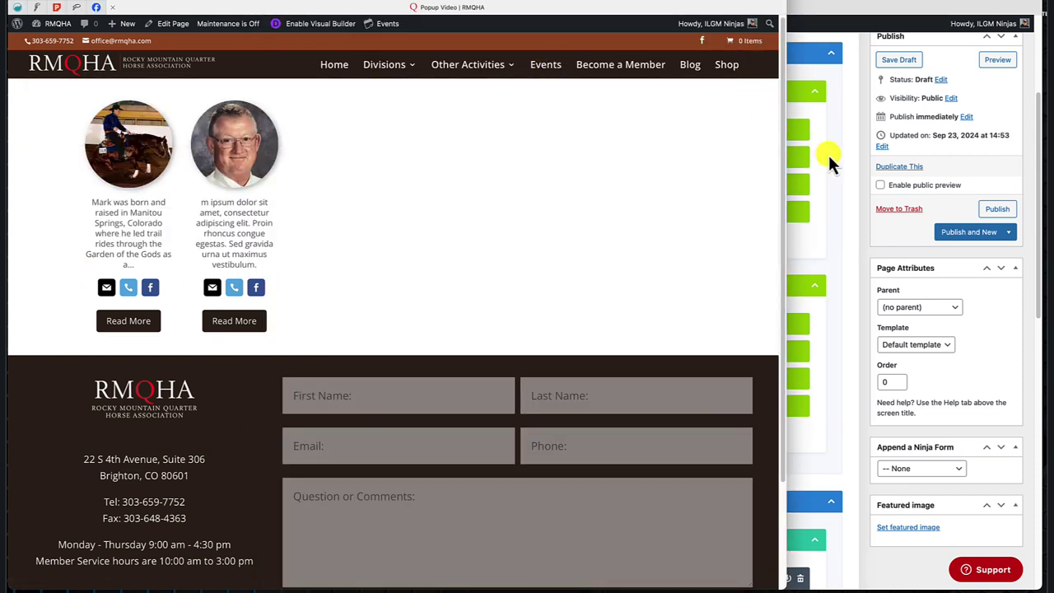
click(844, 166)
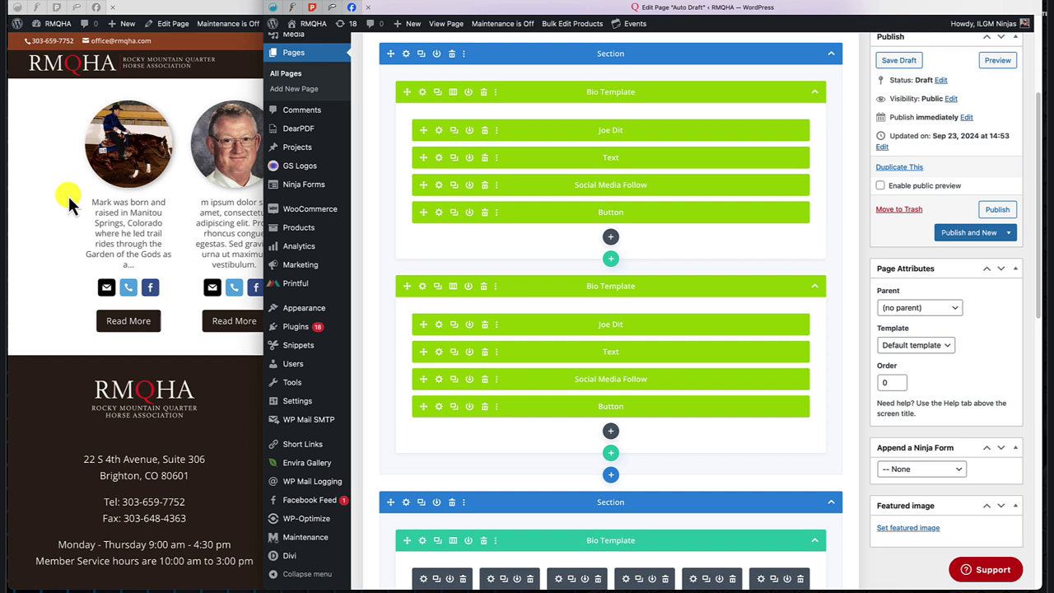
scroll(655, 265, down, 10)
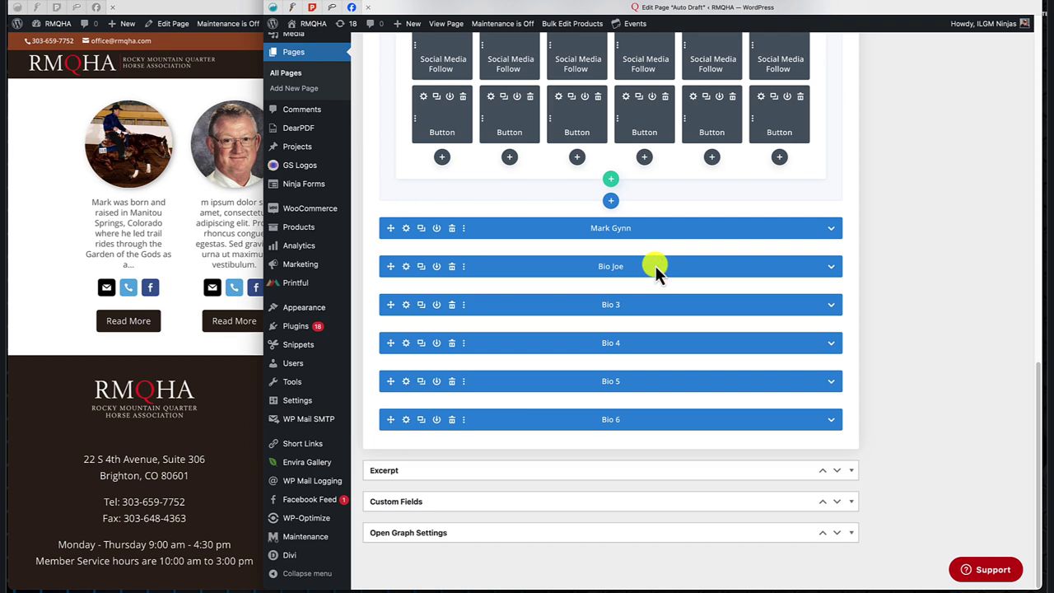
scroll(654, 265, up, 15)
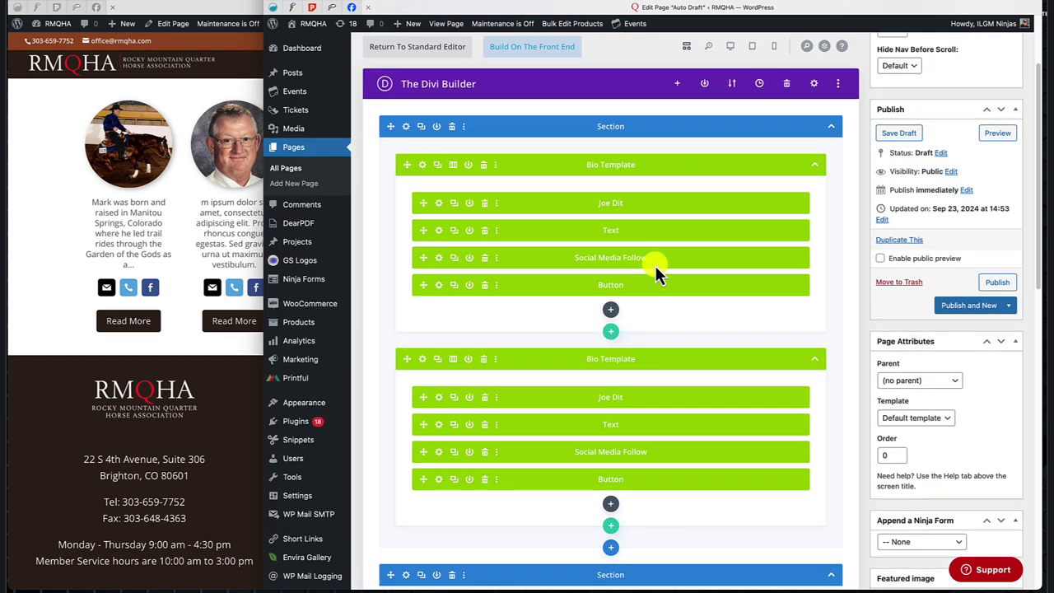